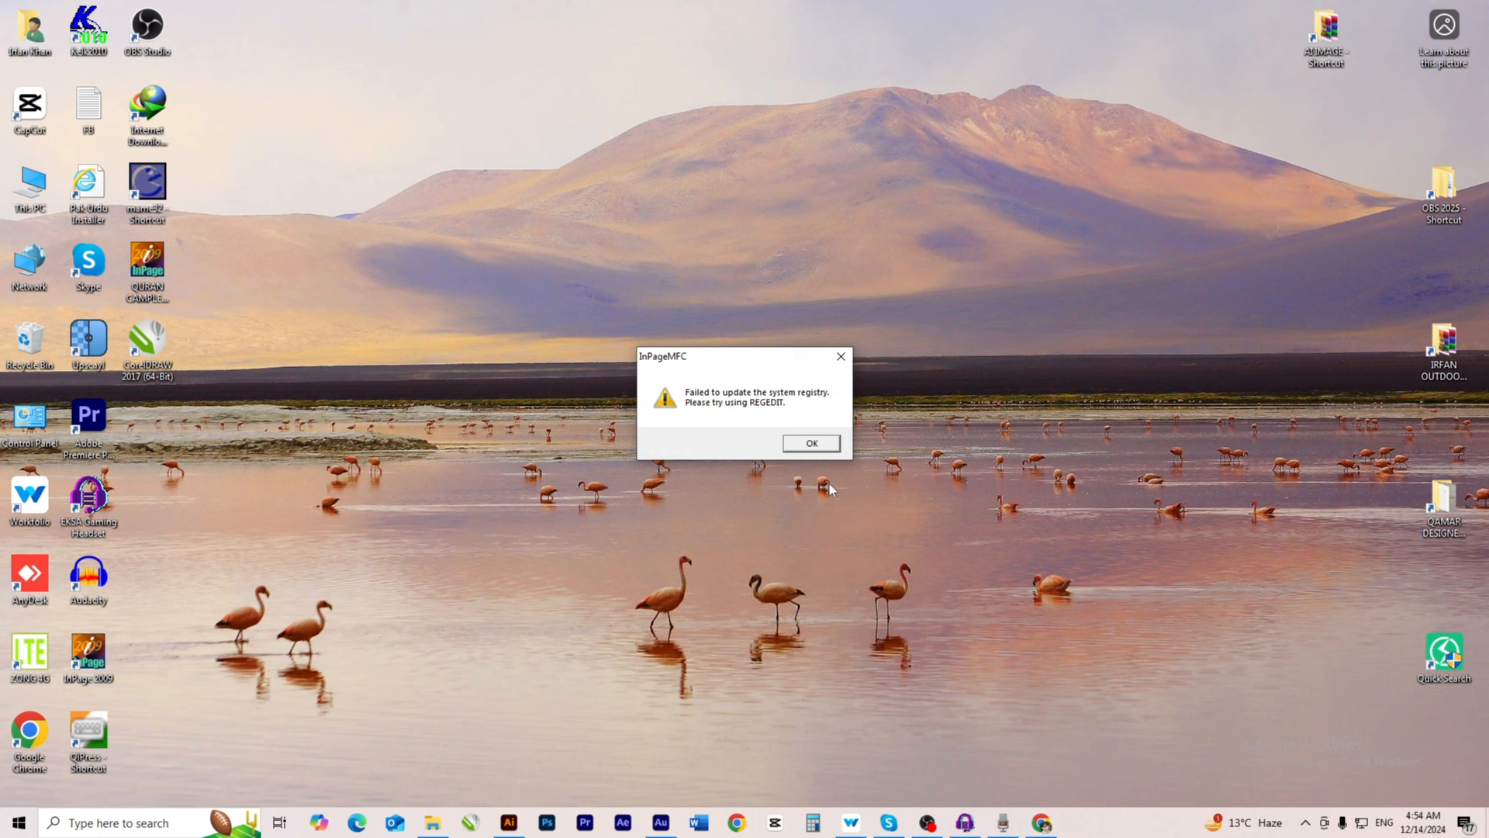
Step: Dismiss the registry warning and create a new blank InPage document with the default page settings
{"action": "left_click", "coordinate": [811, 444]}
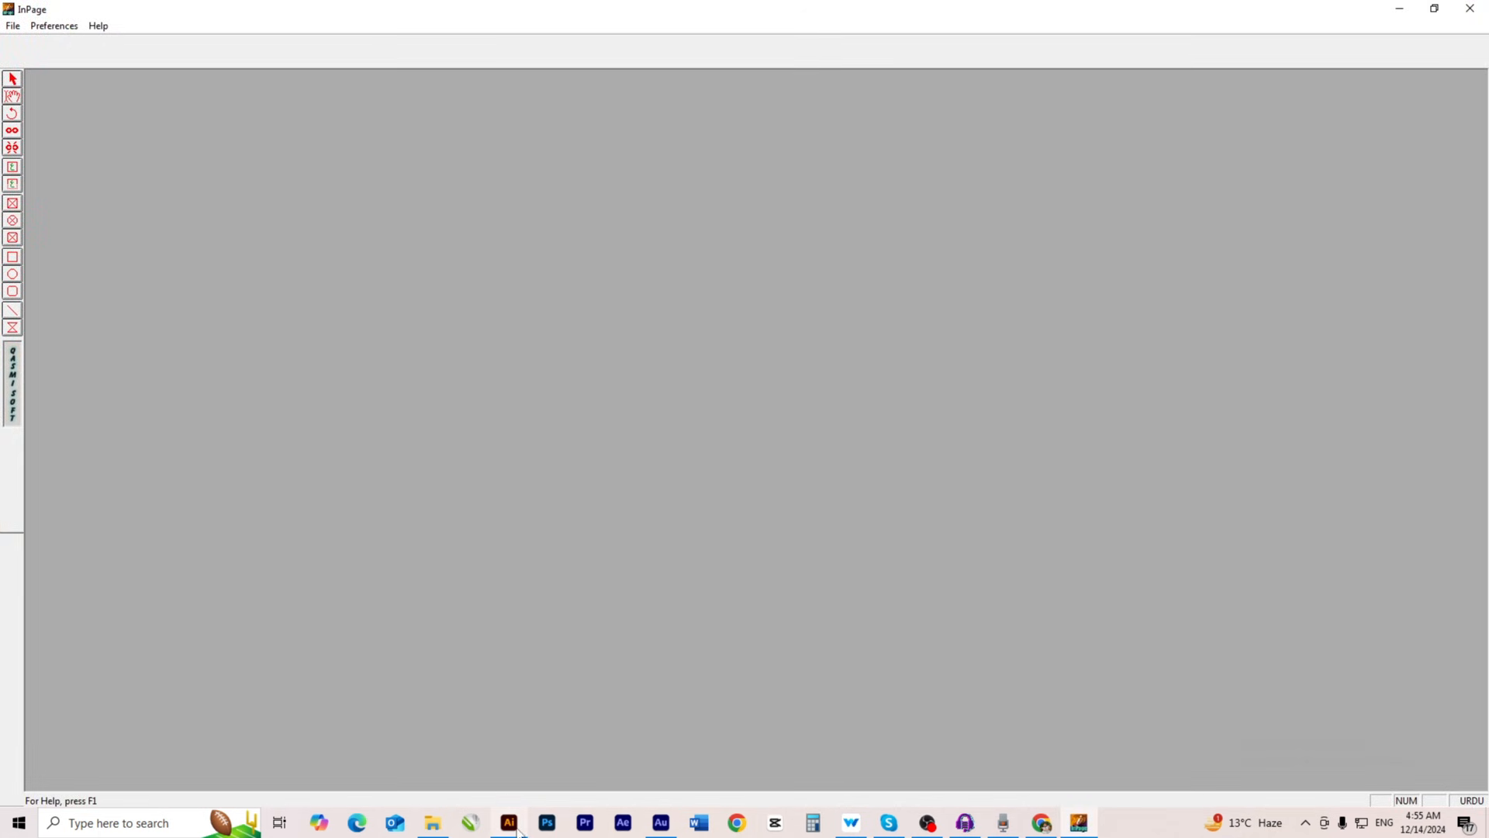
{"action": "left_click", "coordinate": [510, 824]}
{"action": "left_click", "coordinate": [509, 824]}
{"action": "left_click", "coordinate": [12, 25]}
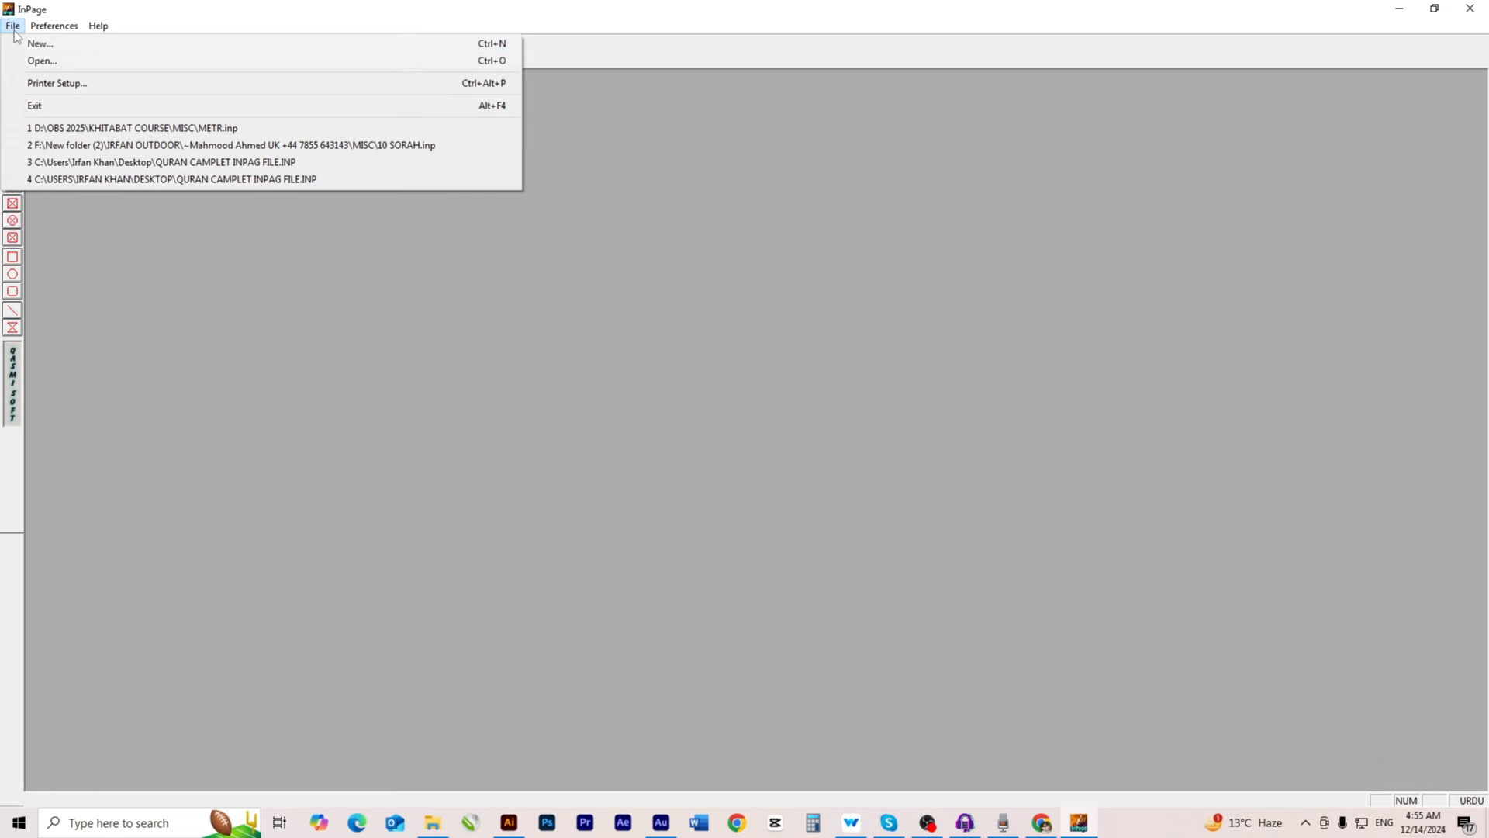
{"action": "left_click", "coordinate": [23, 40]}
{"action": "left_click", "coordinate": [866, 362]}
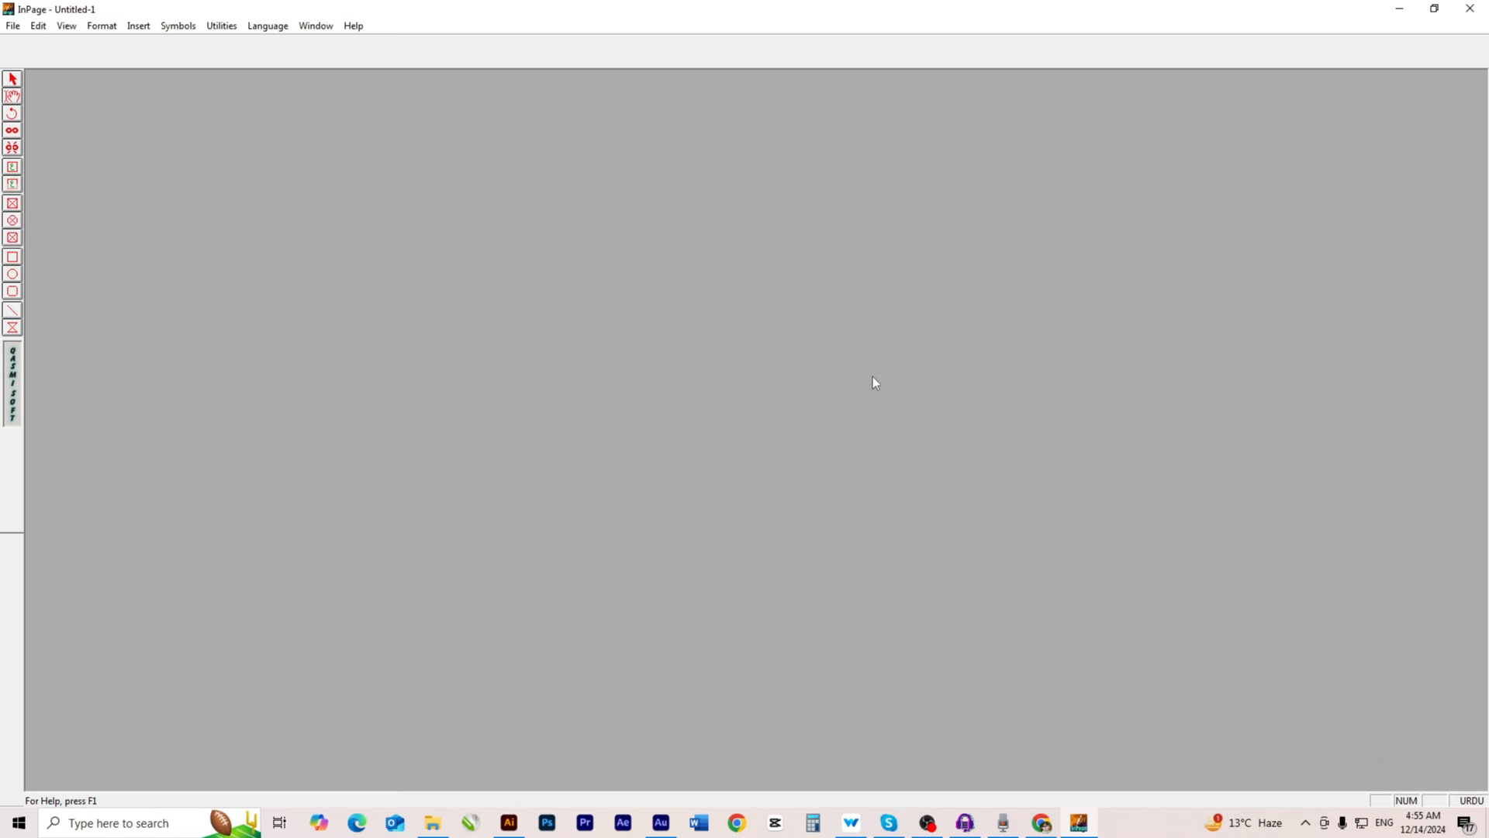
Step: Enter the Urdu line "ان پیج سے ٹیکسٹ ڈائریکٹ ایڈوب السٹریٹر میں کیسے لیکر جاتے ہیں" on the page
{"action": "type", "text": "ان پیج"}
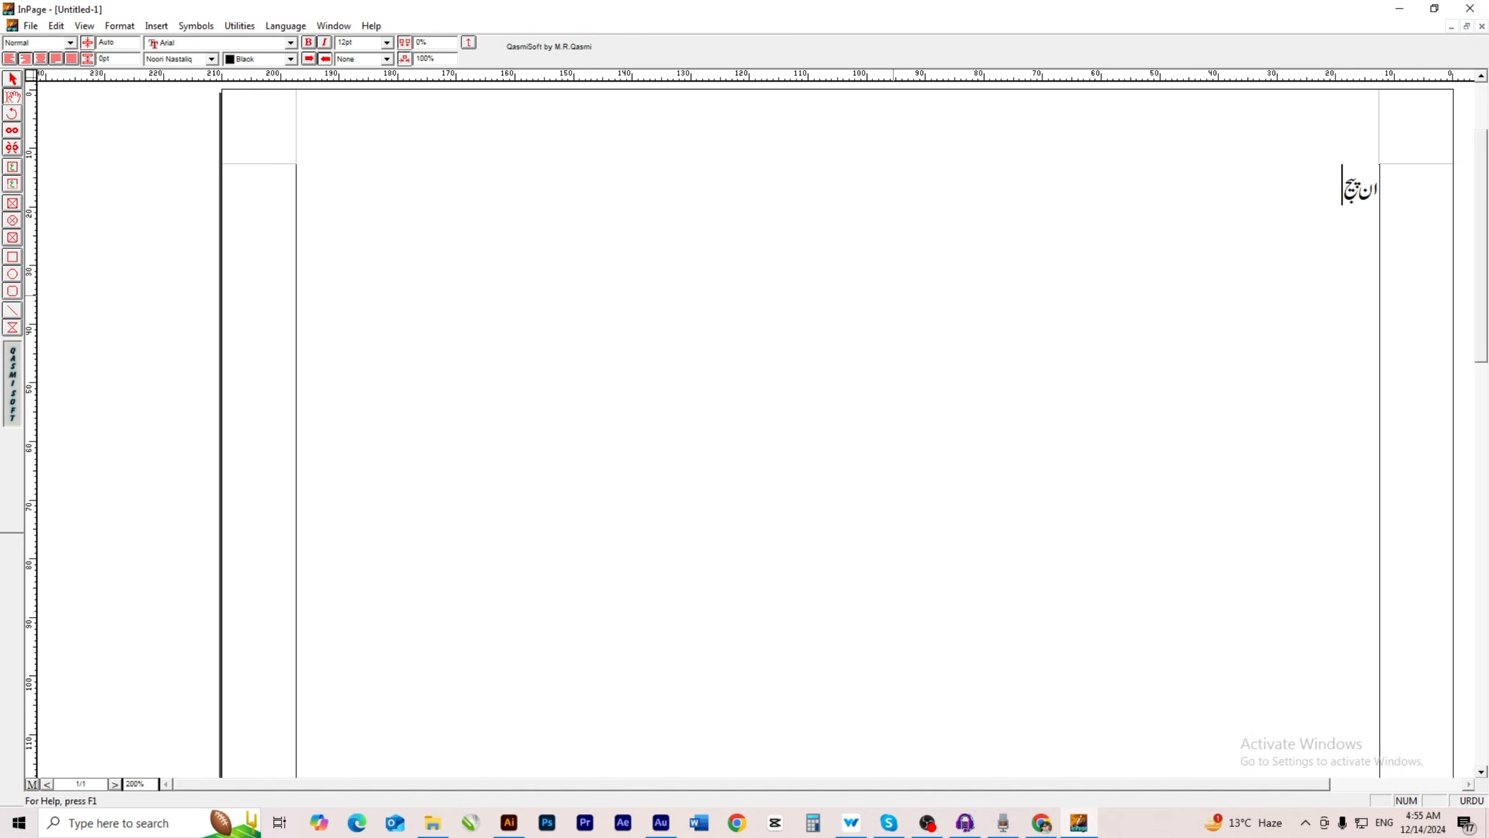
{"action": "type", "text": " سے ٹیکسٹ ڈائریکٹ"}
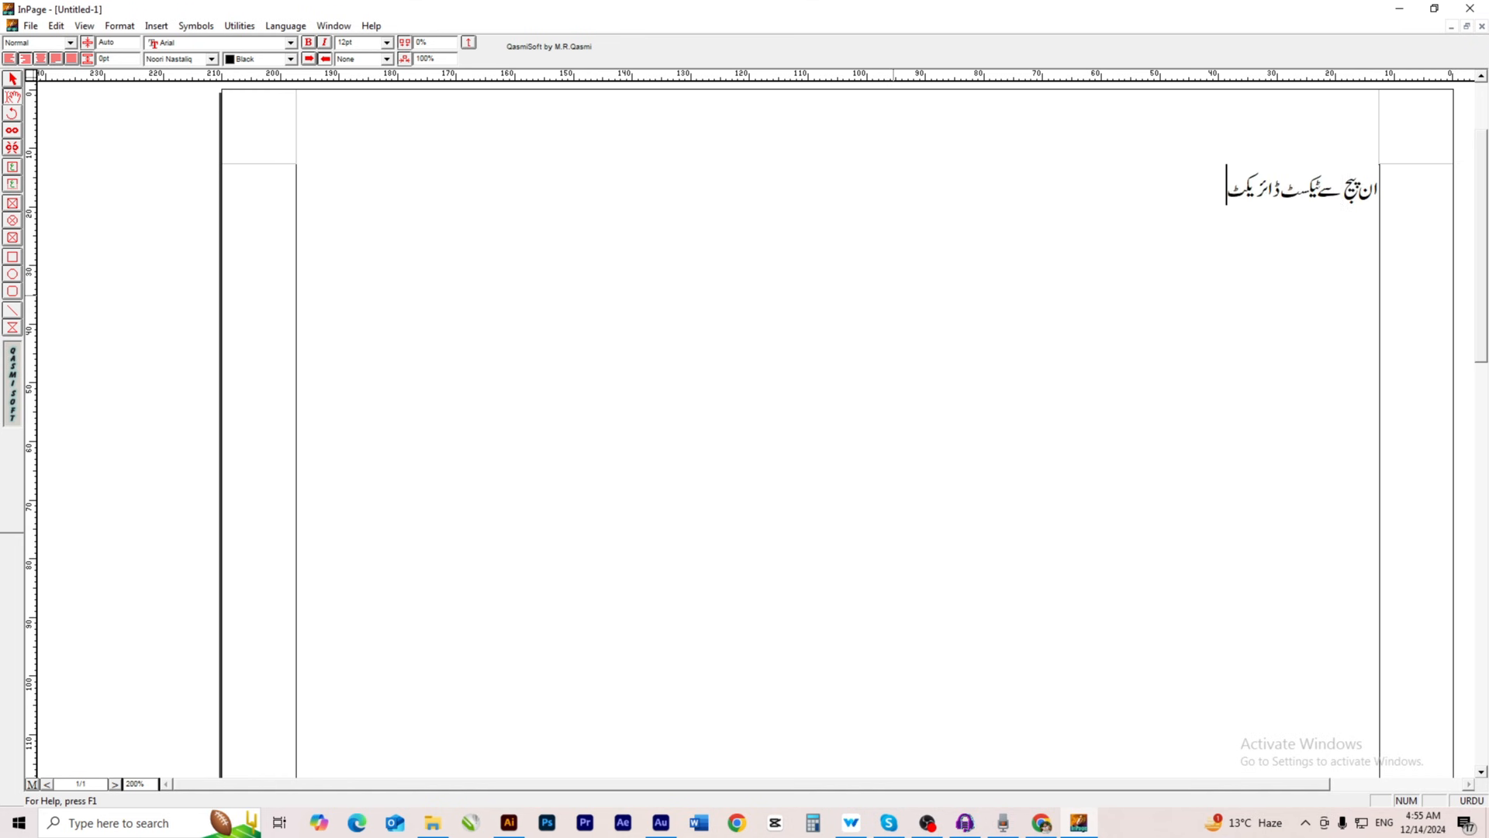
{"action": "type", "text": " ایڈوب السٹریٹر میں"}
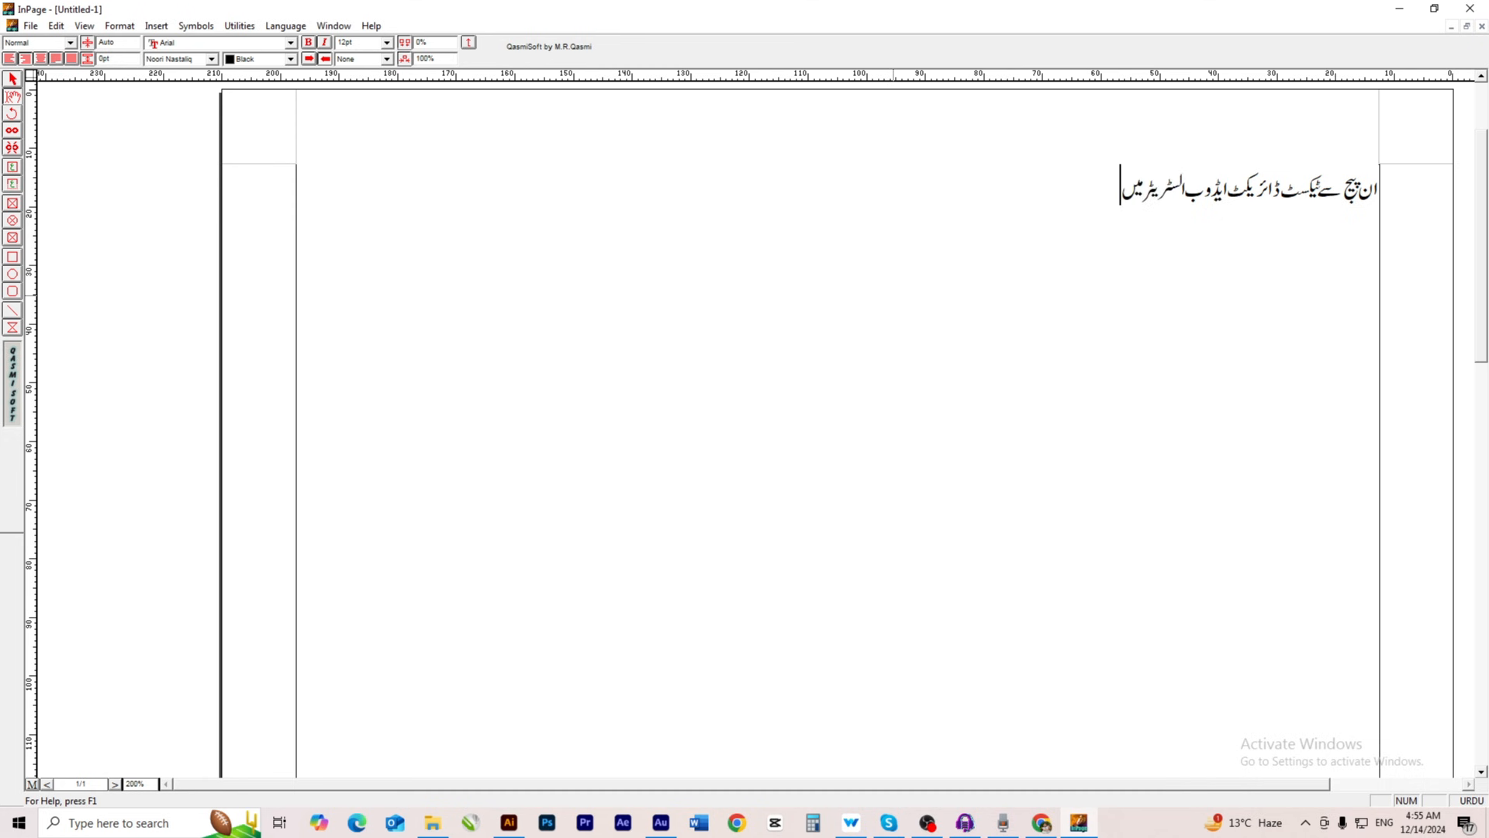
{"action": "type", "text": " کیسے لیکر جاتے ہیں"}
Step: Enlarge the whole Urdu line to 35 pt and insert an empty line above it
{"action": "key", "text": "ctrl+a"}
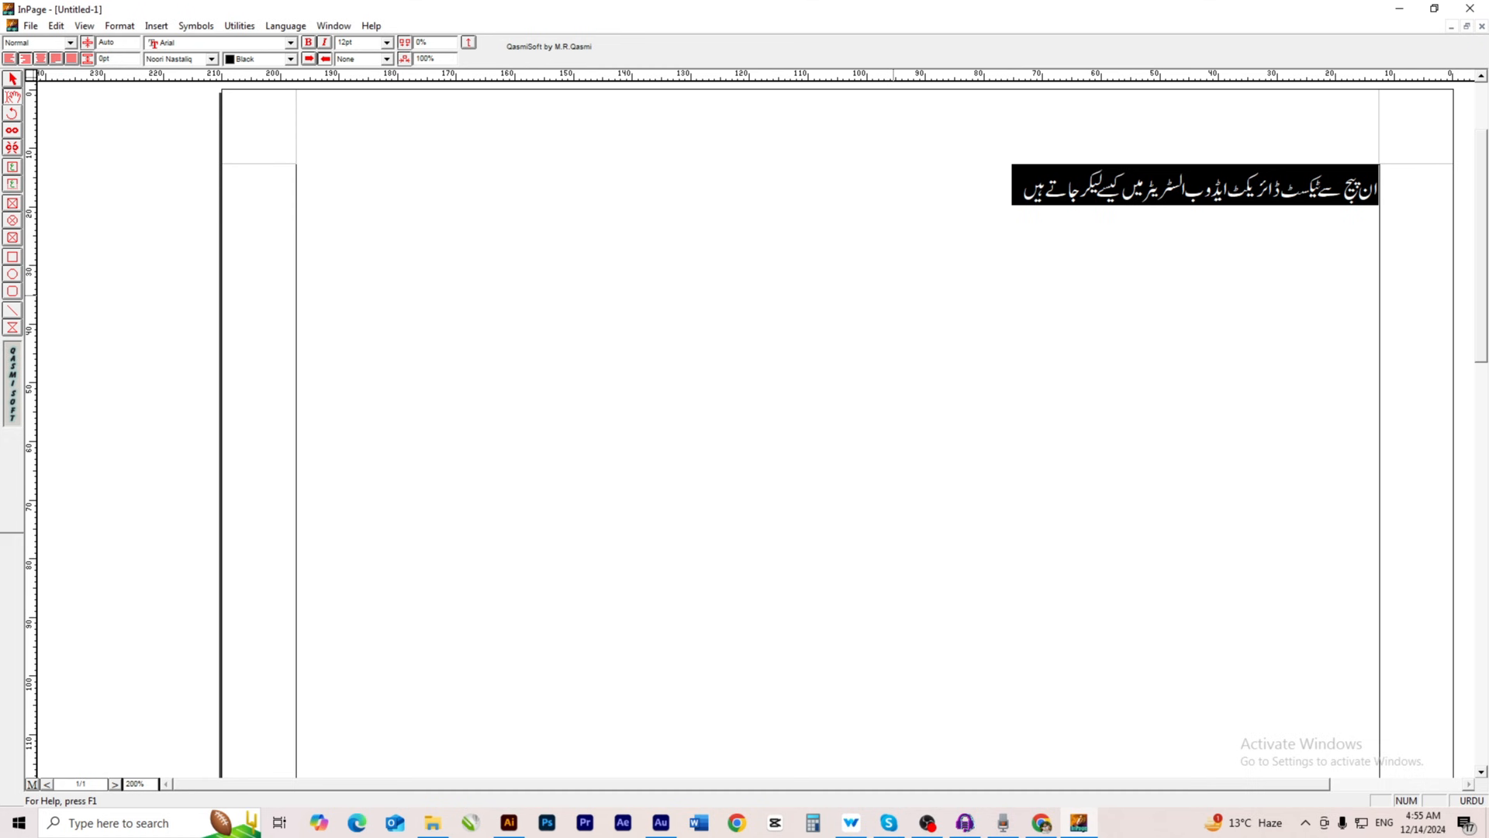
{"action": "key", "text": "ctrl+shift+period"}
{"action": "key", "text": "ctrl+shift+period"}
{"action": "key", "text": "ctrl+shift+period"}
{"action": "key", "text": "ctrl+shift+period"}
{"action": "key", "text": "ctrl+shift+period"}
{"action": "key", "text": "ctrl+shift+period"}
{"action": "key", "text": "ctrl+shift+period"}
{"action": "key", "text": "ctrl+shift+period"}
{"action": "key", "text": "ctrl+shift+period"}
{"action": "key", "text": "ctrl+shift+period"}
{"action": "key", "text": "ctrl+shift+period"}
{"action": "key", "text": "ctrl+shift+period"}
{"action": "key", "text": "ctrl+shift+period"}
{"action": "key", "text": "ctrl+shift+period"}
{"action": "key", "text": "ctrl+shift+period"}
{"action": "key", "text": "ctrl+shift+period"}
{"action": "key", "text": "ctrl+shift+period"}
{"action": "key", "text": "ctrl+shift+period"}
{"action": "key", "text": "ctrl+shift+period"}
{"action": "key", "text": "ctrl+shift+period"}
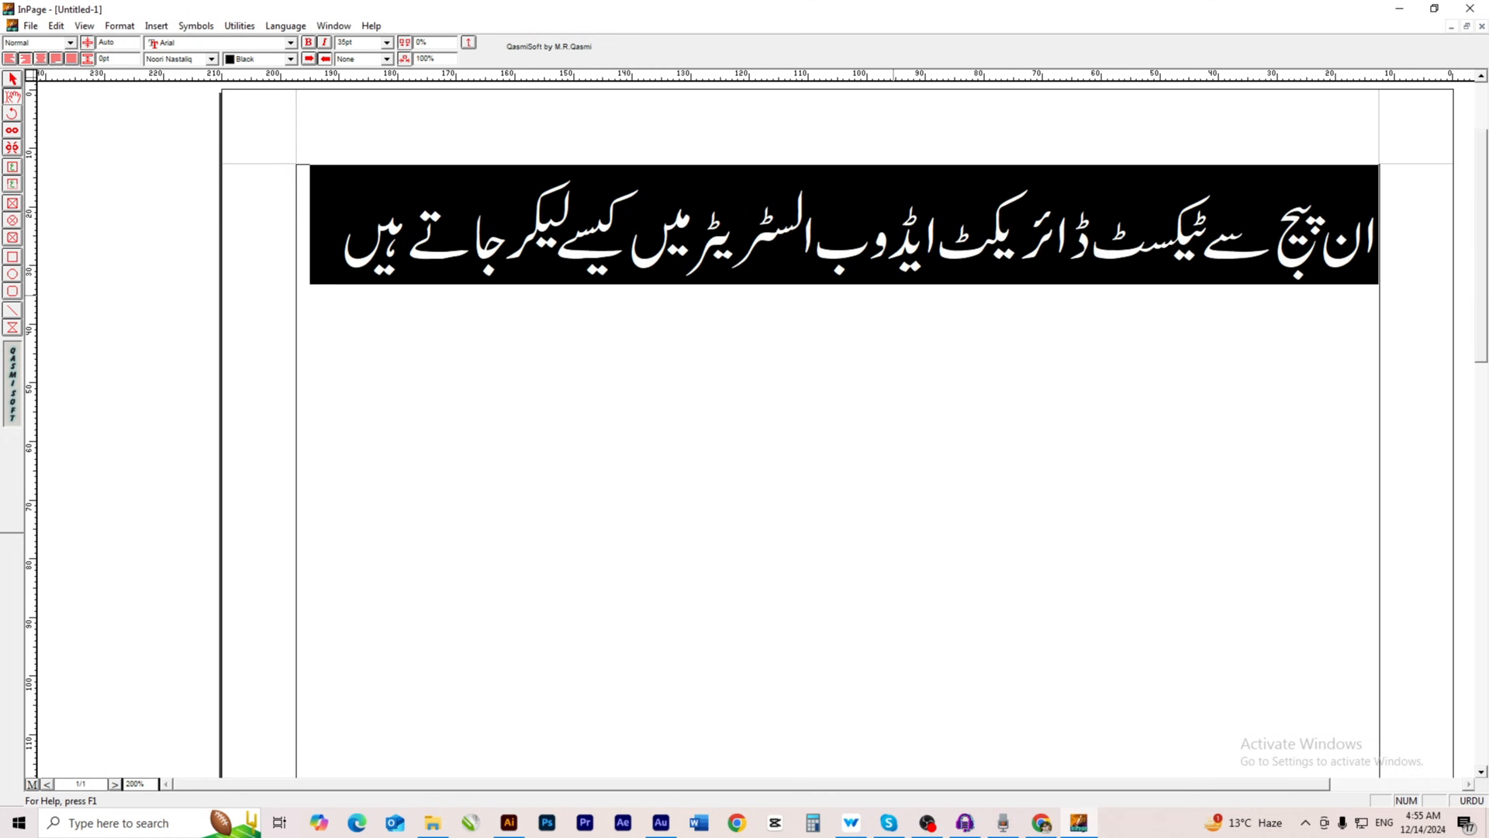
{"action": "key", "text": "Home"}
{"action": "key", "text": "Return"}
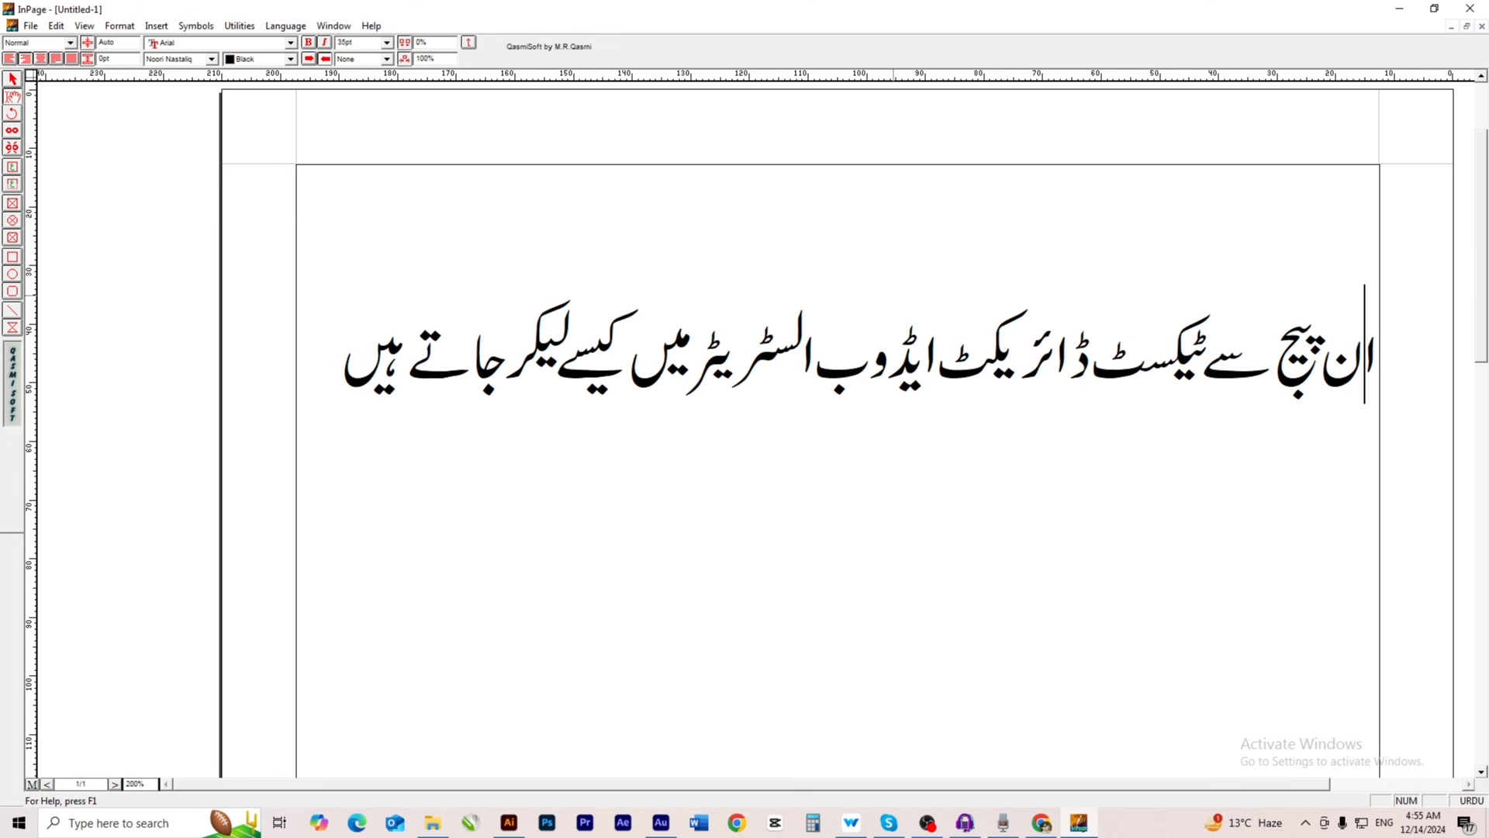
Step: Save the document to the Desktop as an InPage file named "inpage to ai"
{"action": "left_click", "coordinate": [12, 79]}
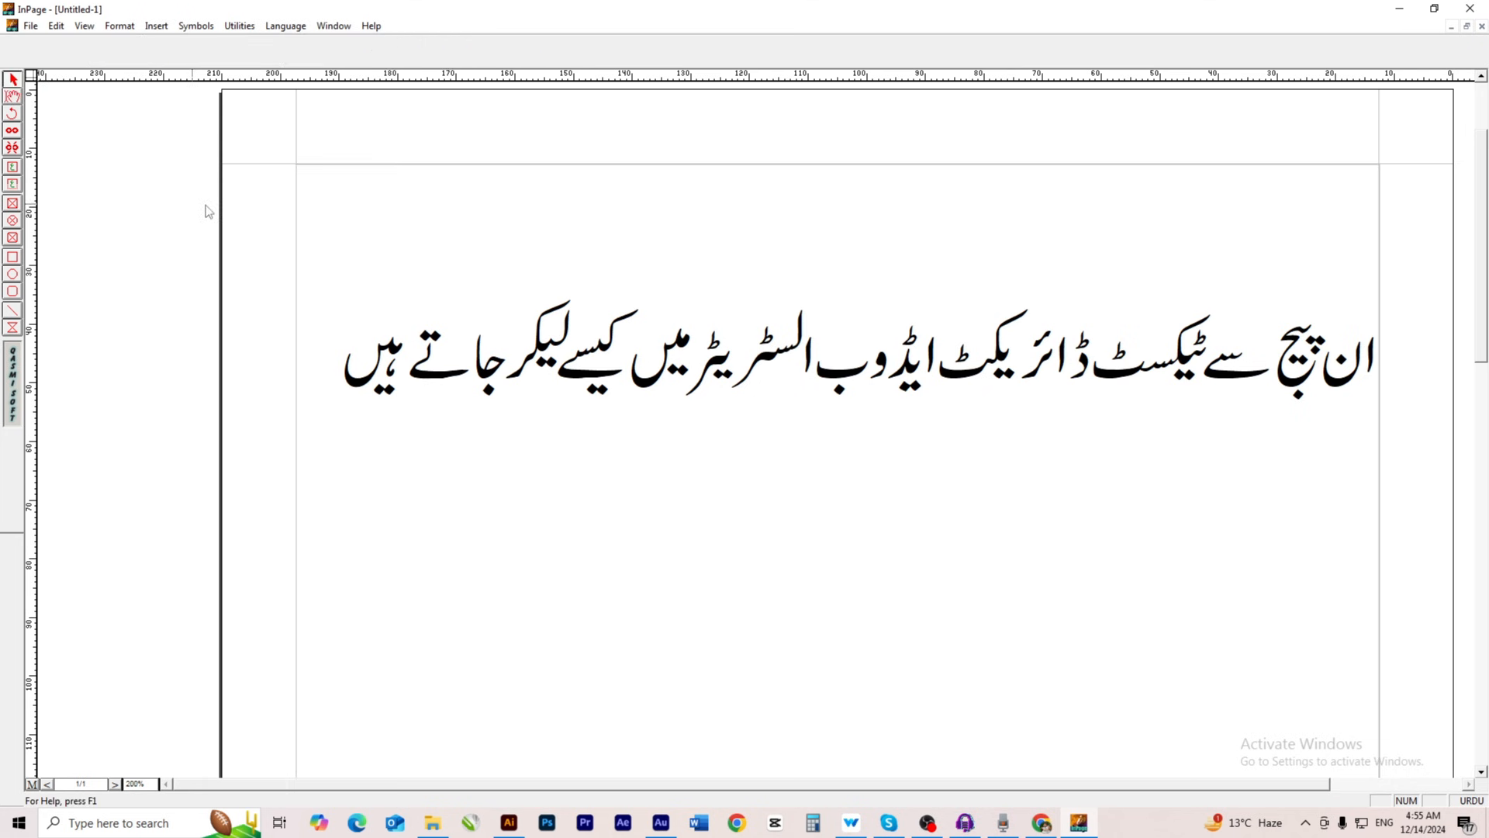
{"action": "key", "text": "ctrl+s"}
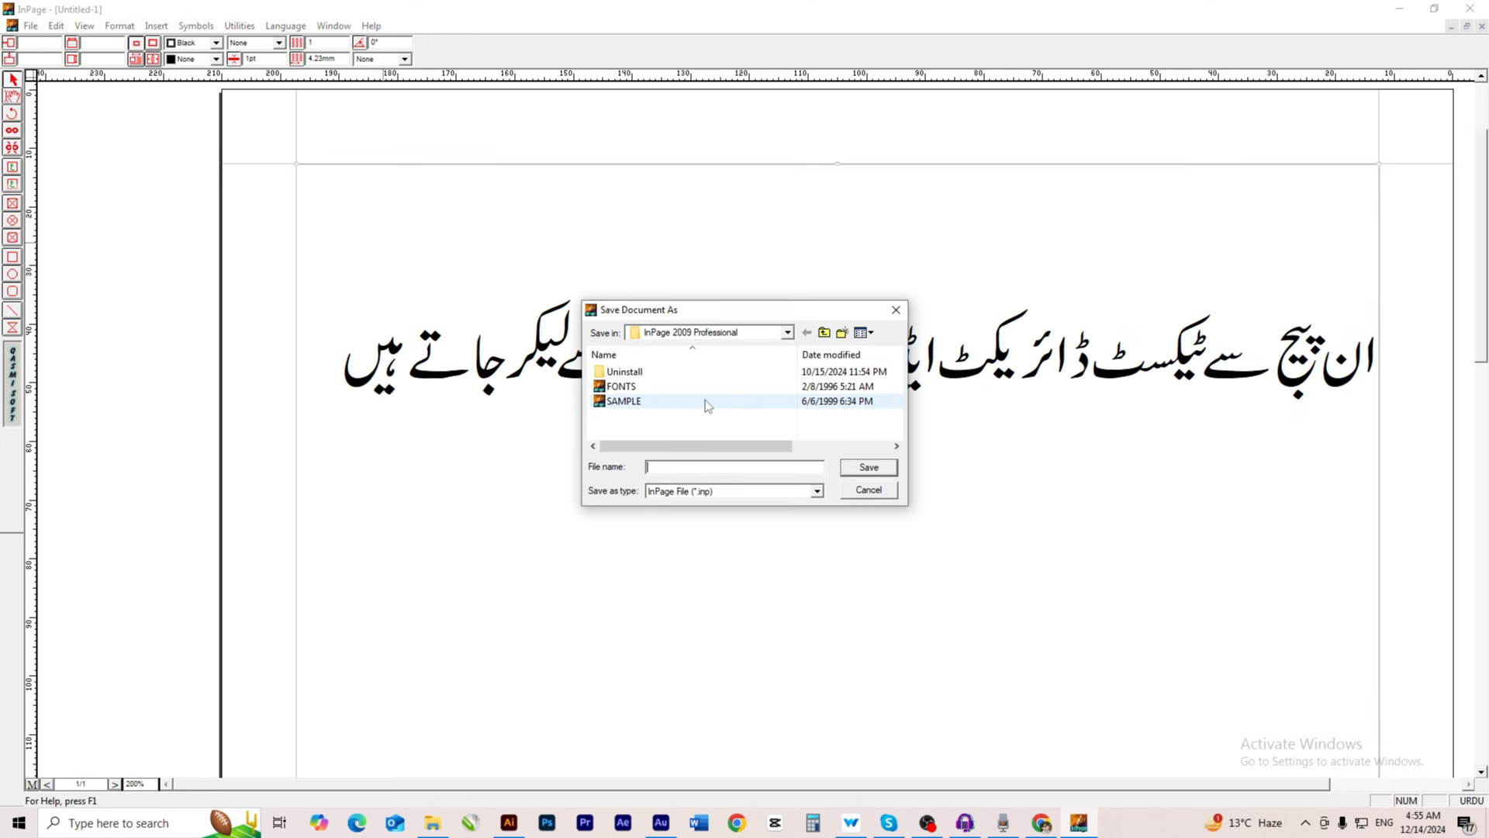
{"action": "left_click", "coordinate": [774, 333]}
{"action": "left_click", "coordinate": [729, 333]}
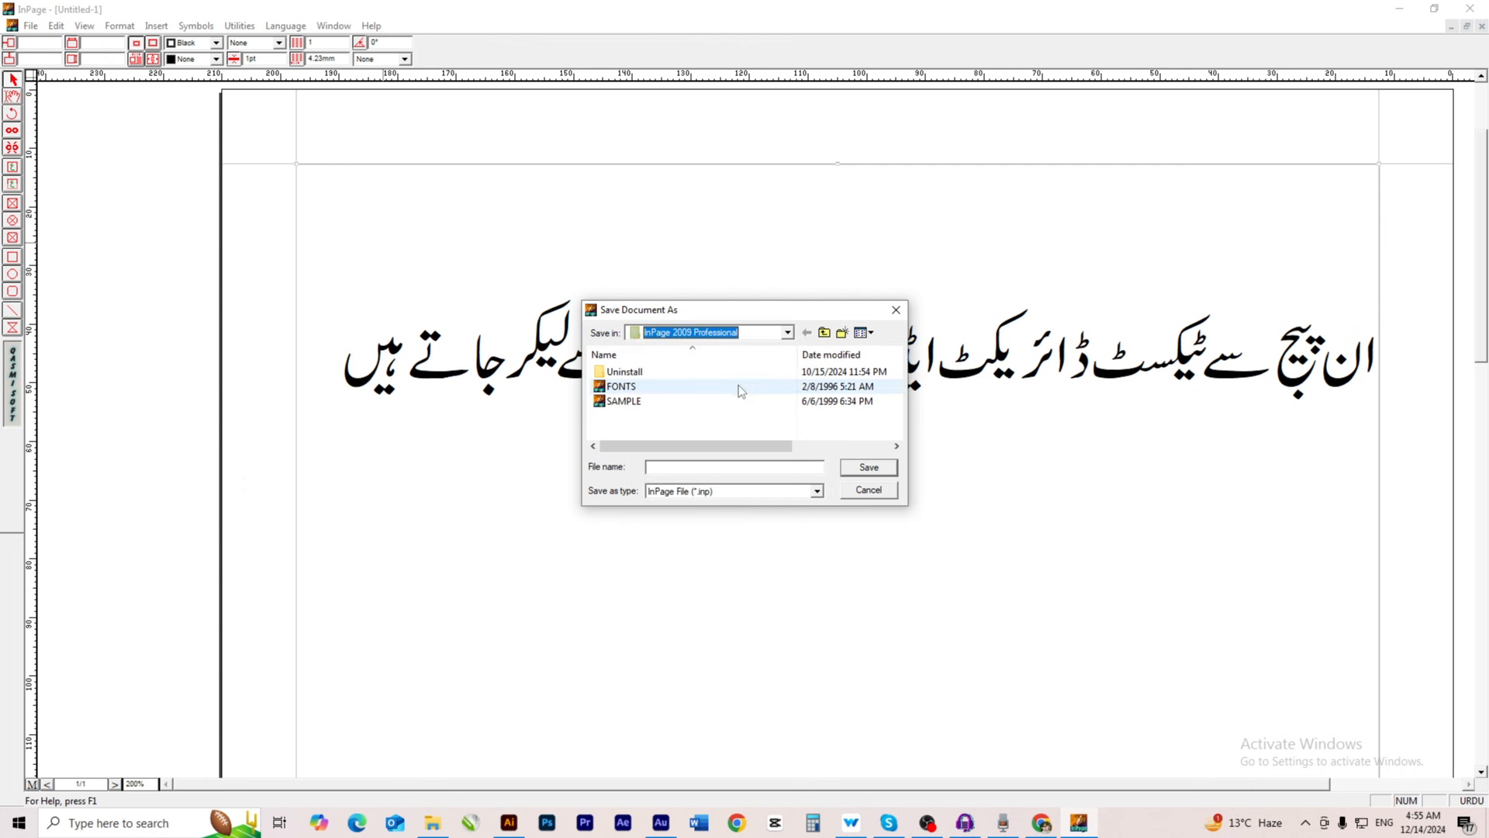
{"action": "left_click", "coordinate": [755, 337]}
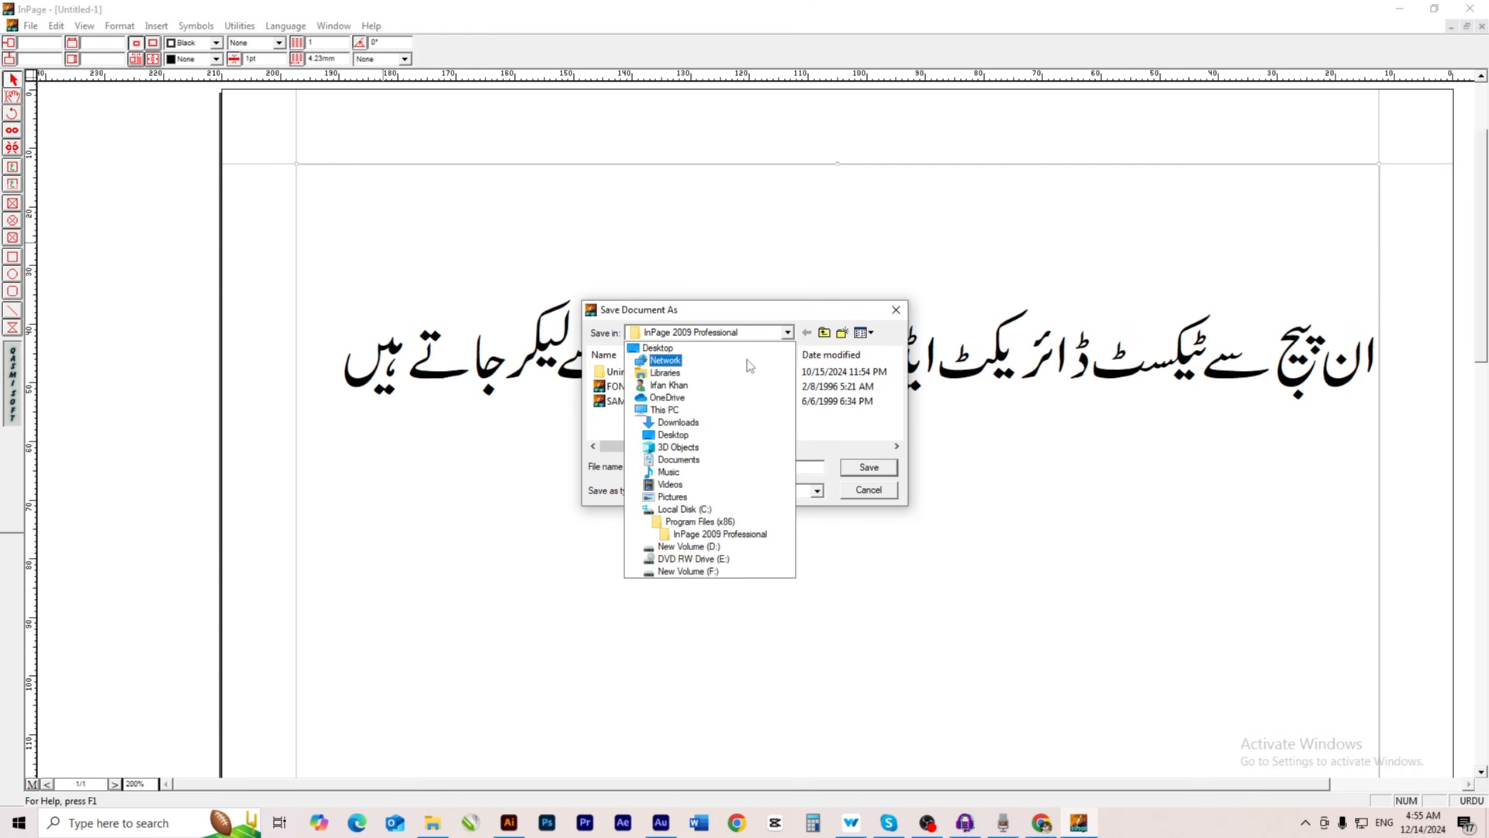
{"action": "left_click", "coordinate": [749, 347]}
{"action": "left_click", "coordinate": [705, 470]}
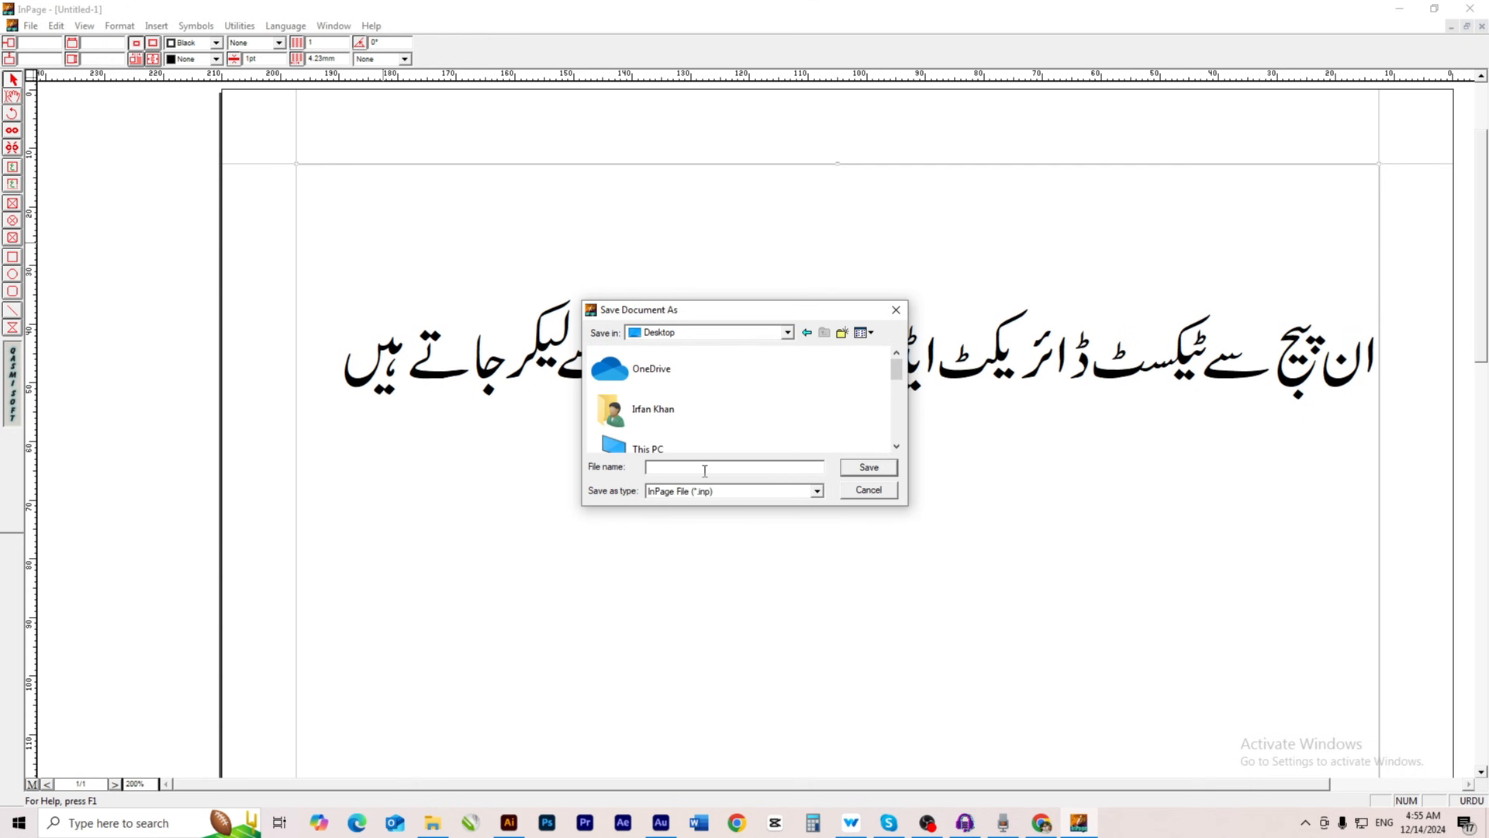
{"action": "type", "text": "inpage to ai"}
{"action": "key", "text": "Return"}
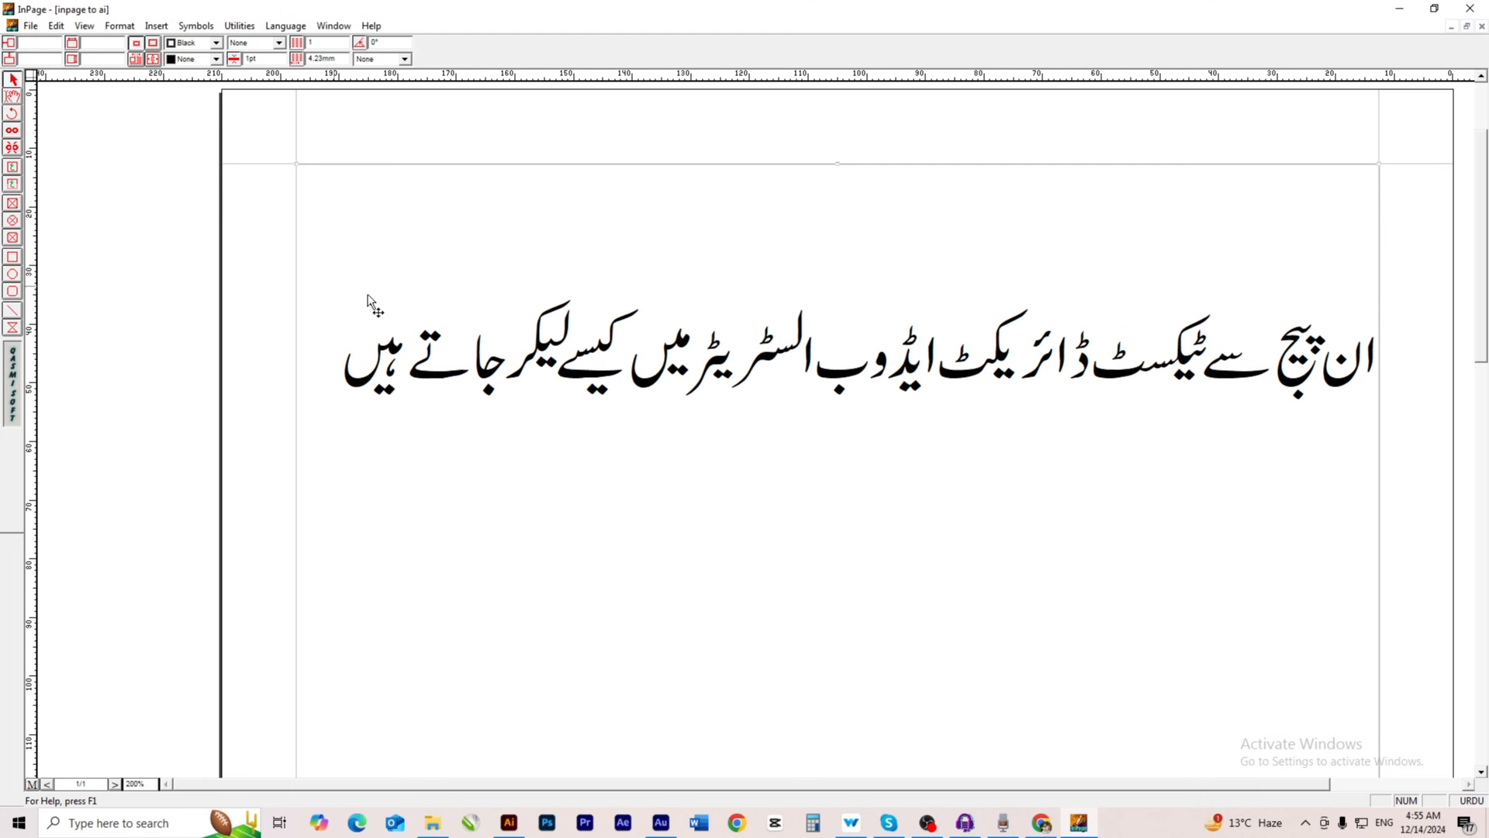
{"action": "double_click", "coordinate": [725, 458]}
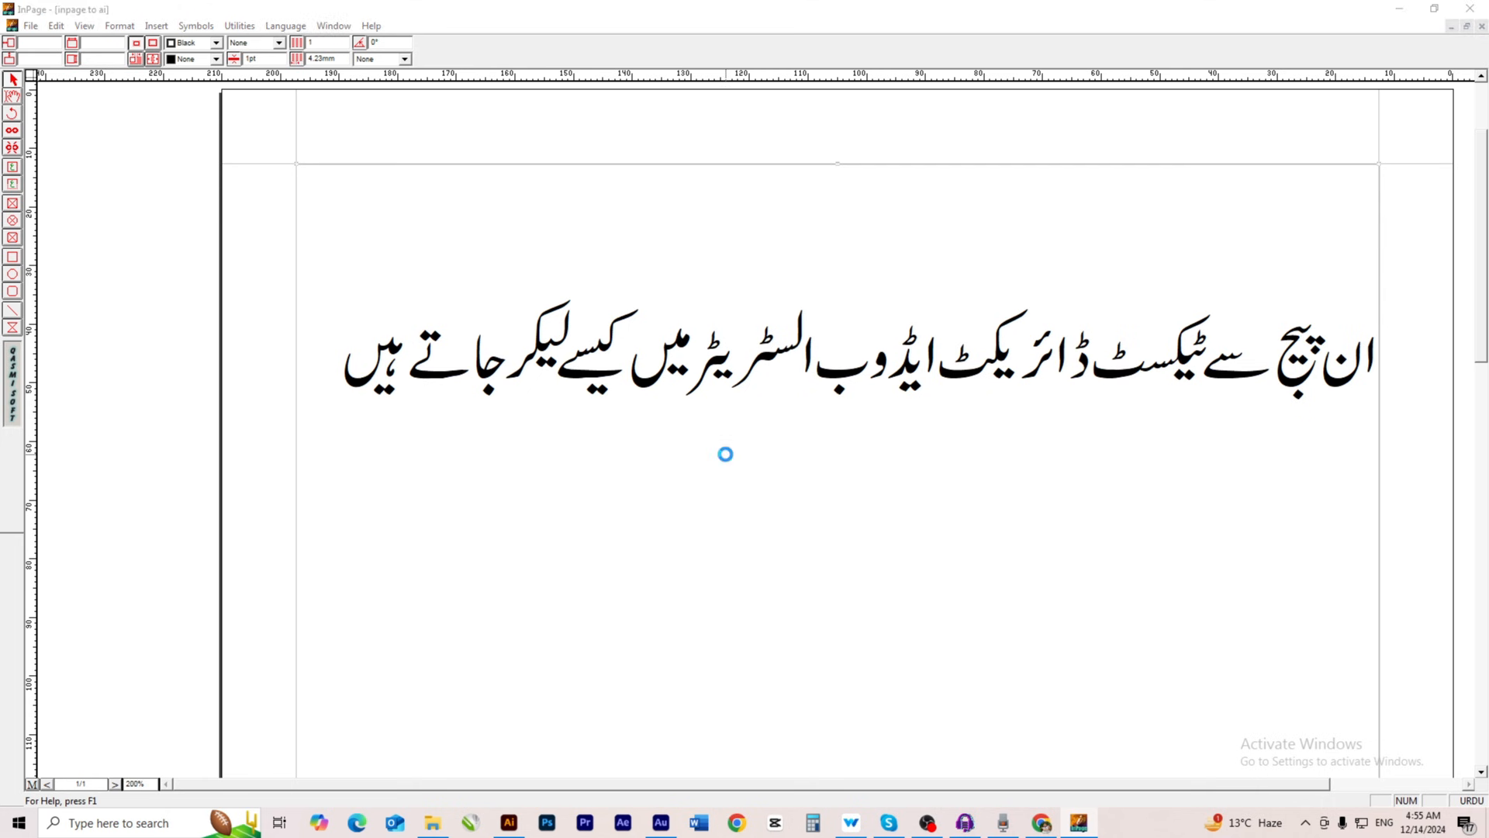
{"action": "left_click", "coordinate": [857, 344]}
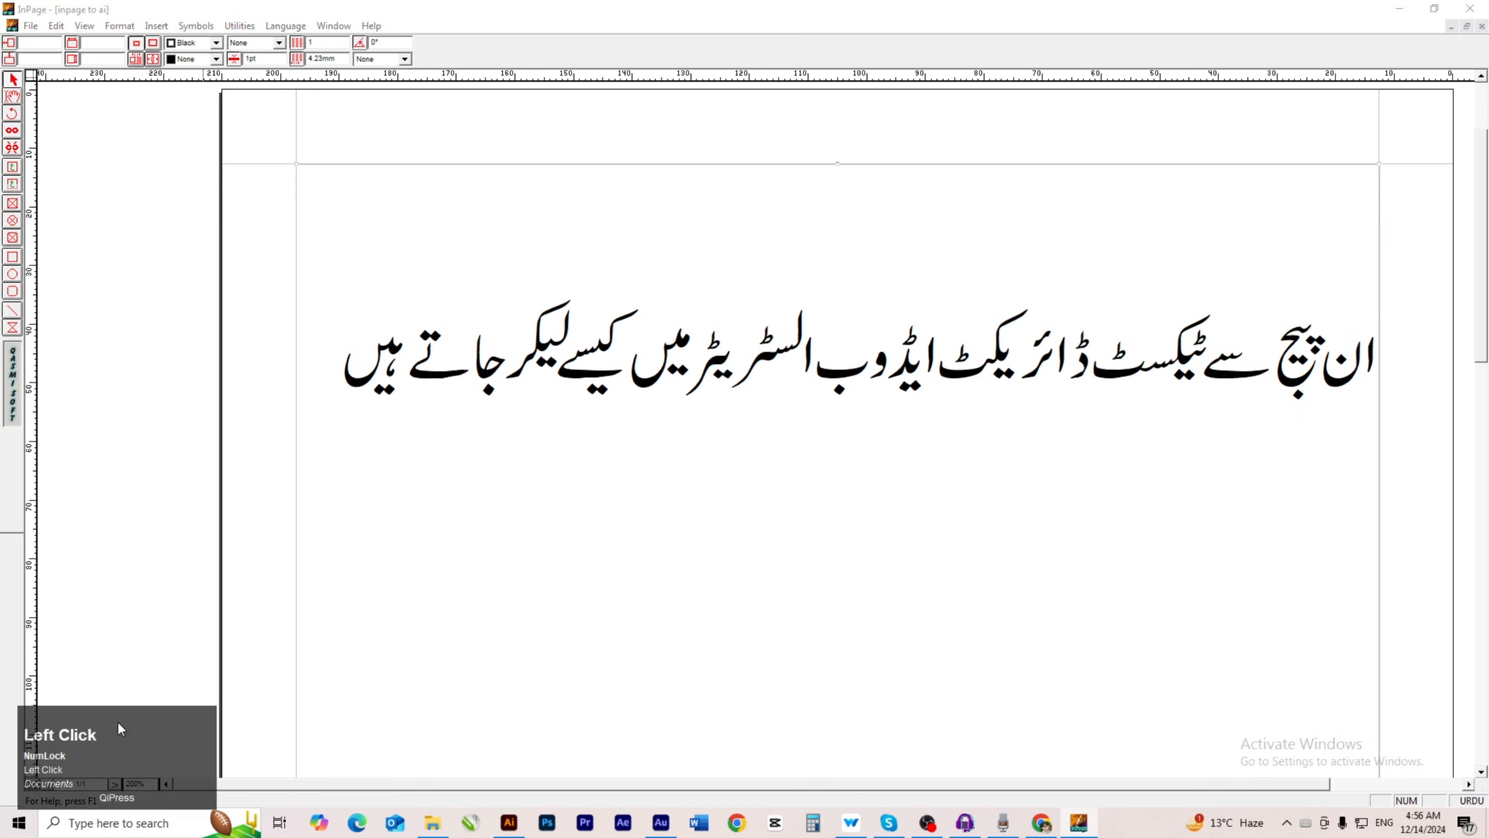
{"action": "left_click_drag", "start_coordinate": [117, 725], "coordinate": [1432, 710]}
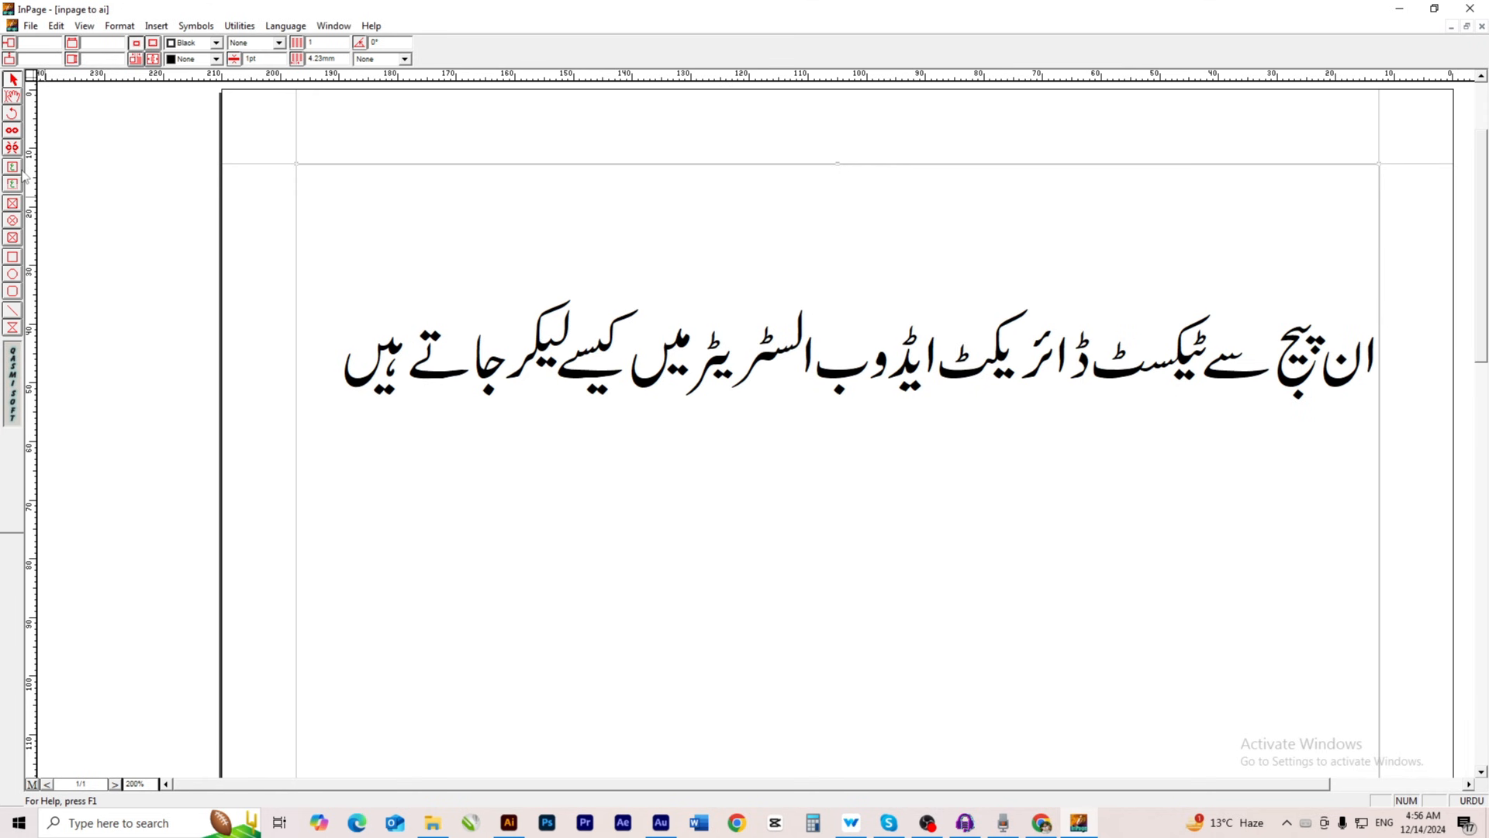
Step: Copy the Urdu text box, paste it into the blank Illustrator document and move it toward the upper part of the artboard
{"action": "left_click", "coordinate": [578, 513]}
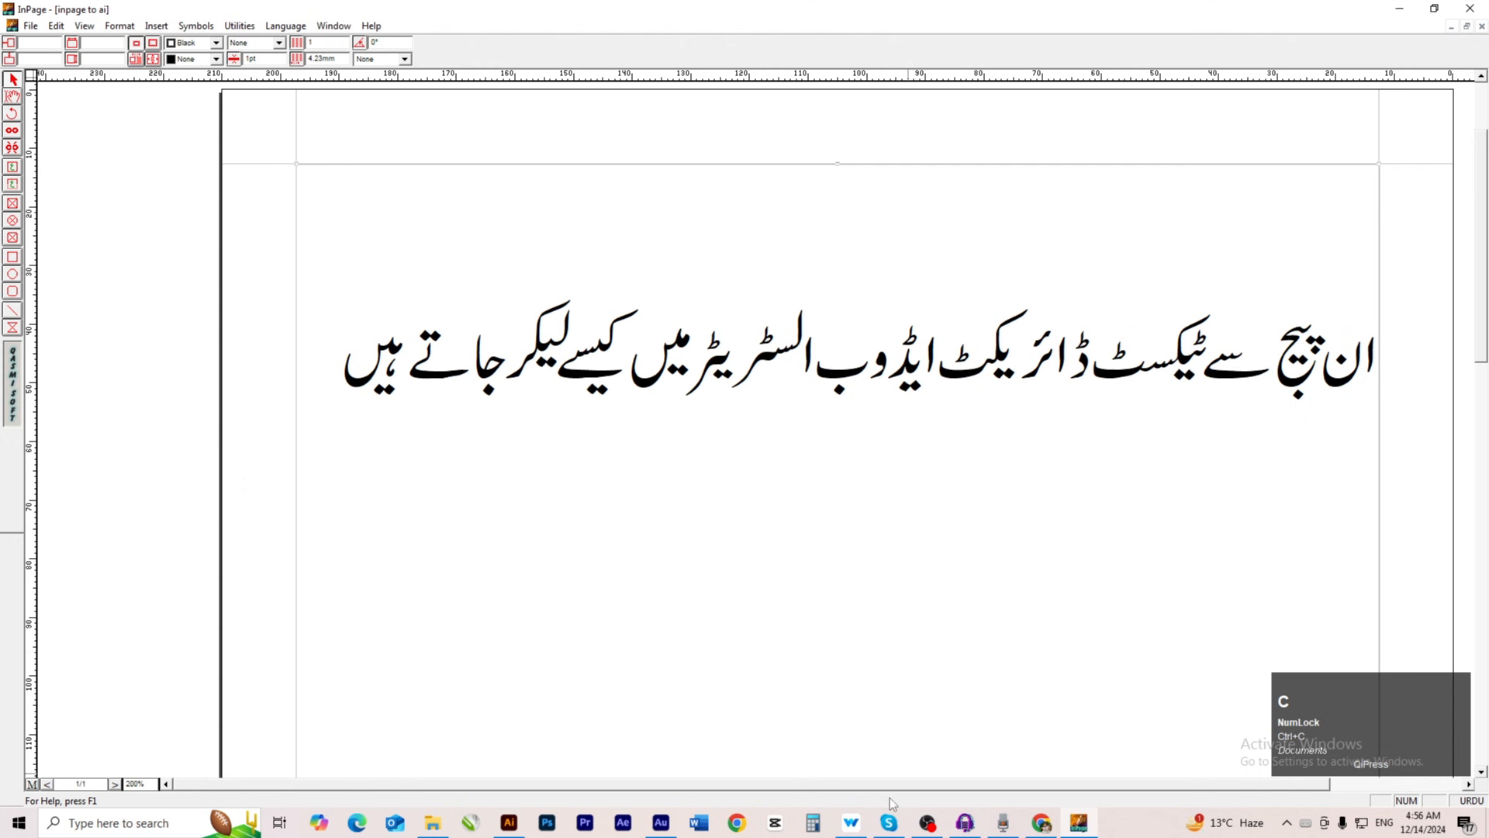
{"action": "left_click", "coordinate": [509, 824]}
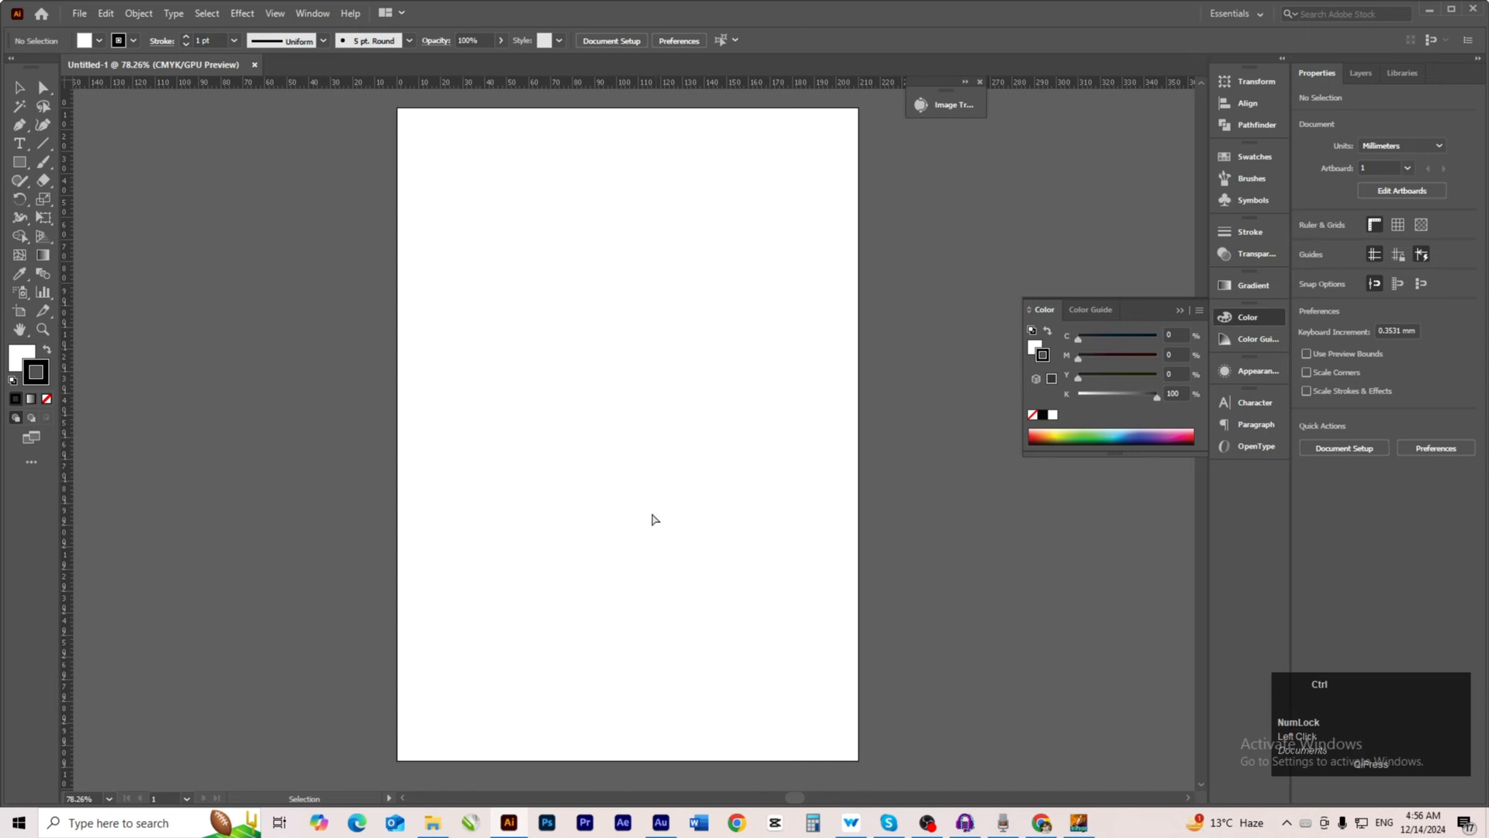
{"action": "left_click", "coordinate": [697, 417], "text": "ctrl"}
{"action": "left_click", "coordinate": [615, 387], "text": "ctrl"}
{"action": "left_click_drag", "start_coordinate": [613, 385], "coordinate": [679, 527]}
{"action": "key", "text": "ctrl+v"}
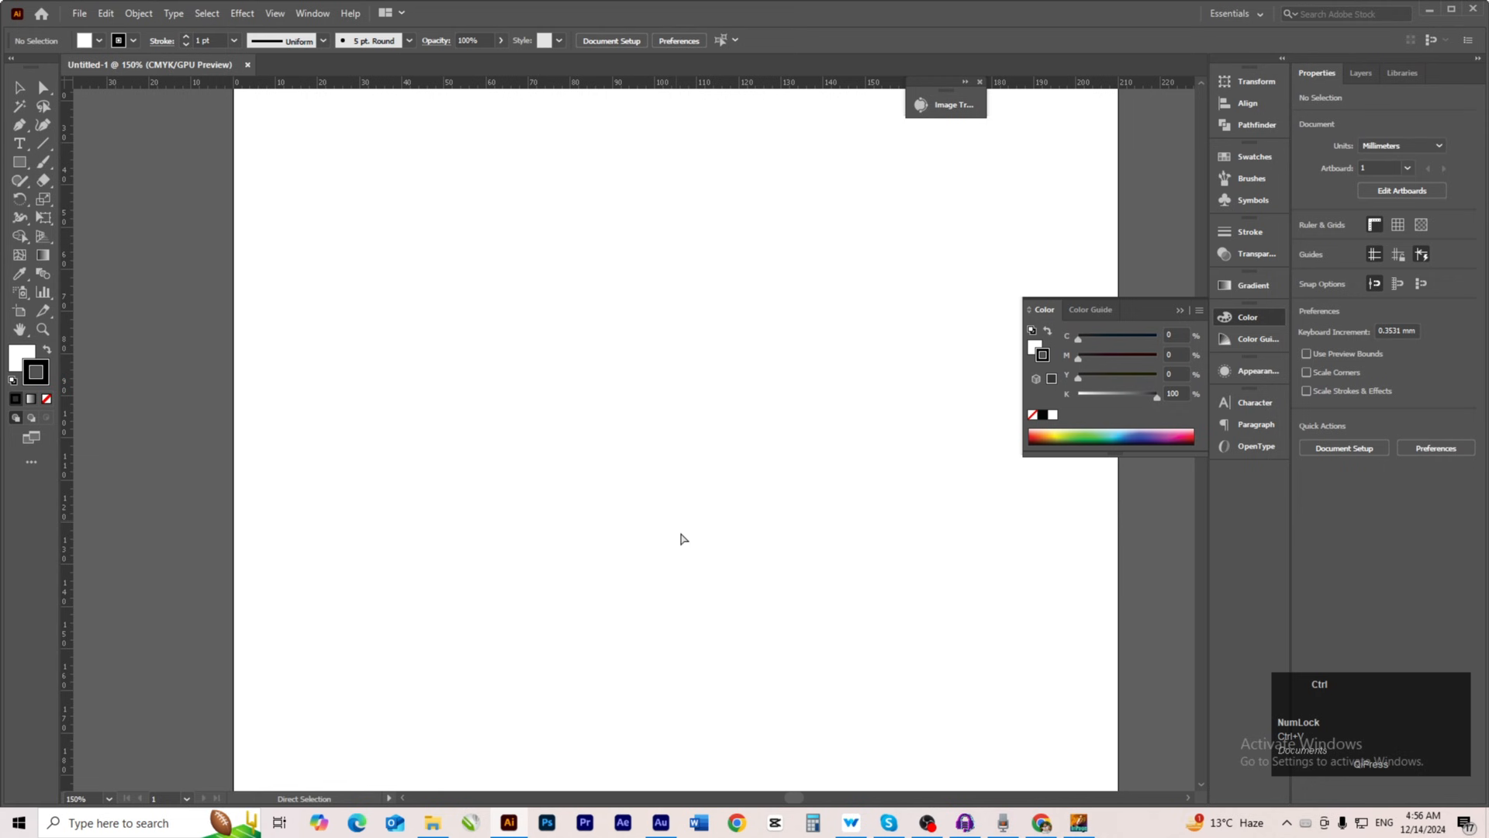
{"action": "left_click", "coordinate": [690, 607]}
{"action": "left_click_drag", "start_coordinate": [682, 595], "coordinate": [560, 583]}
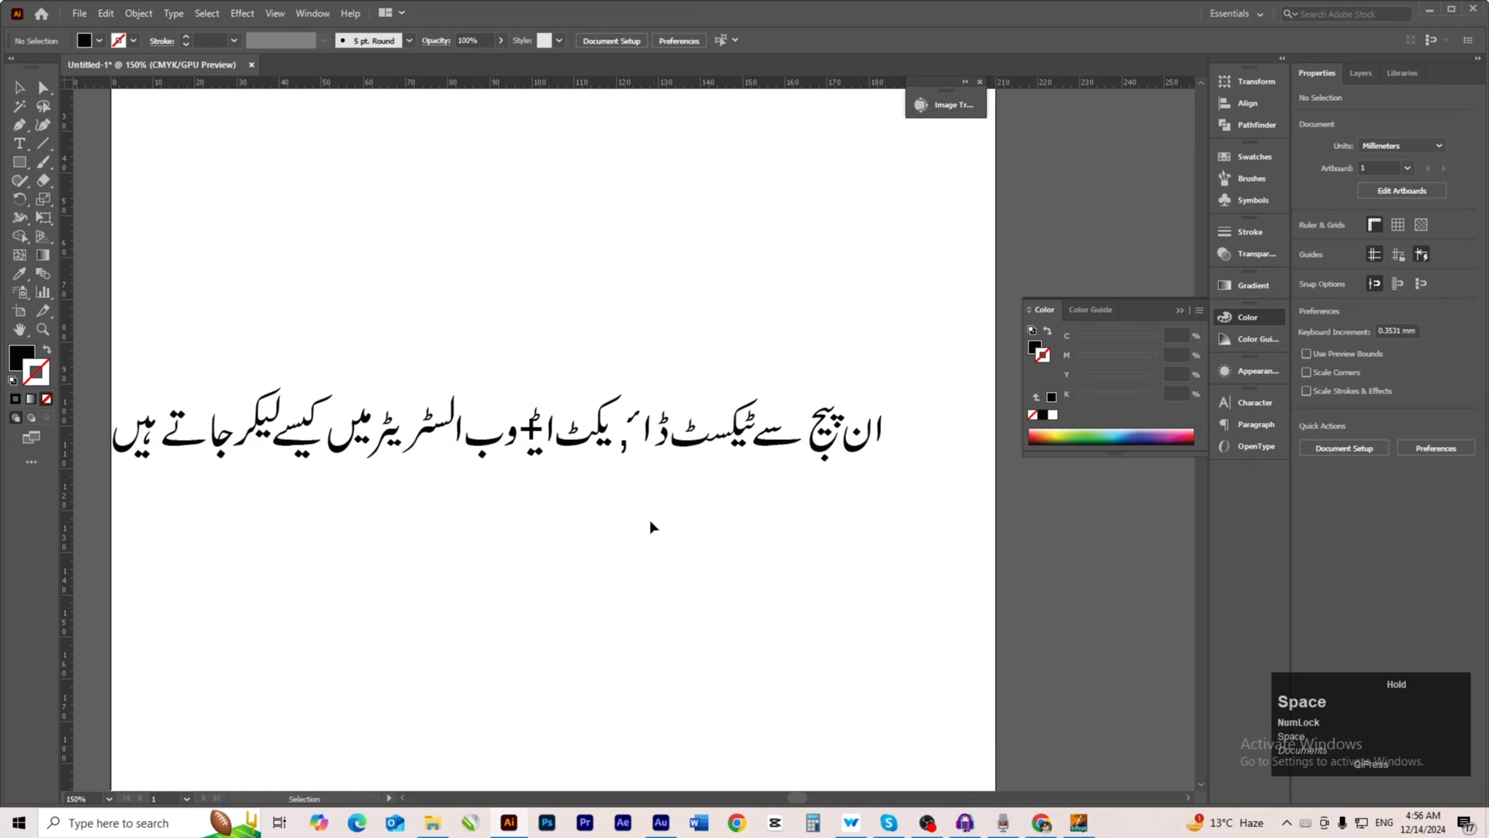
{"action": "left_click_drag", "start_coordinate": [613, 423], "coordinate": [674, 299]}
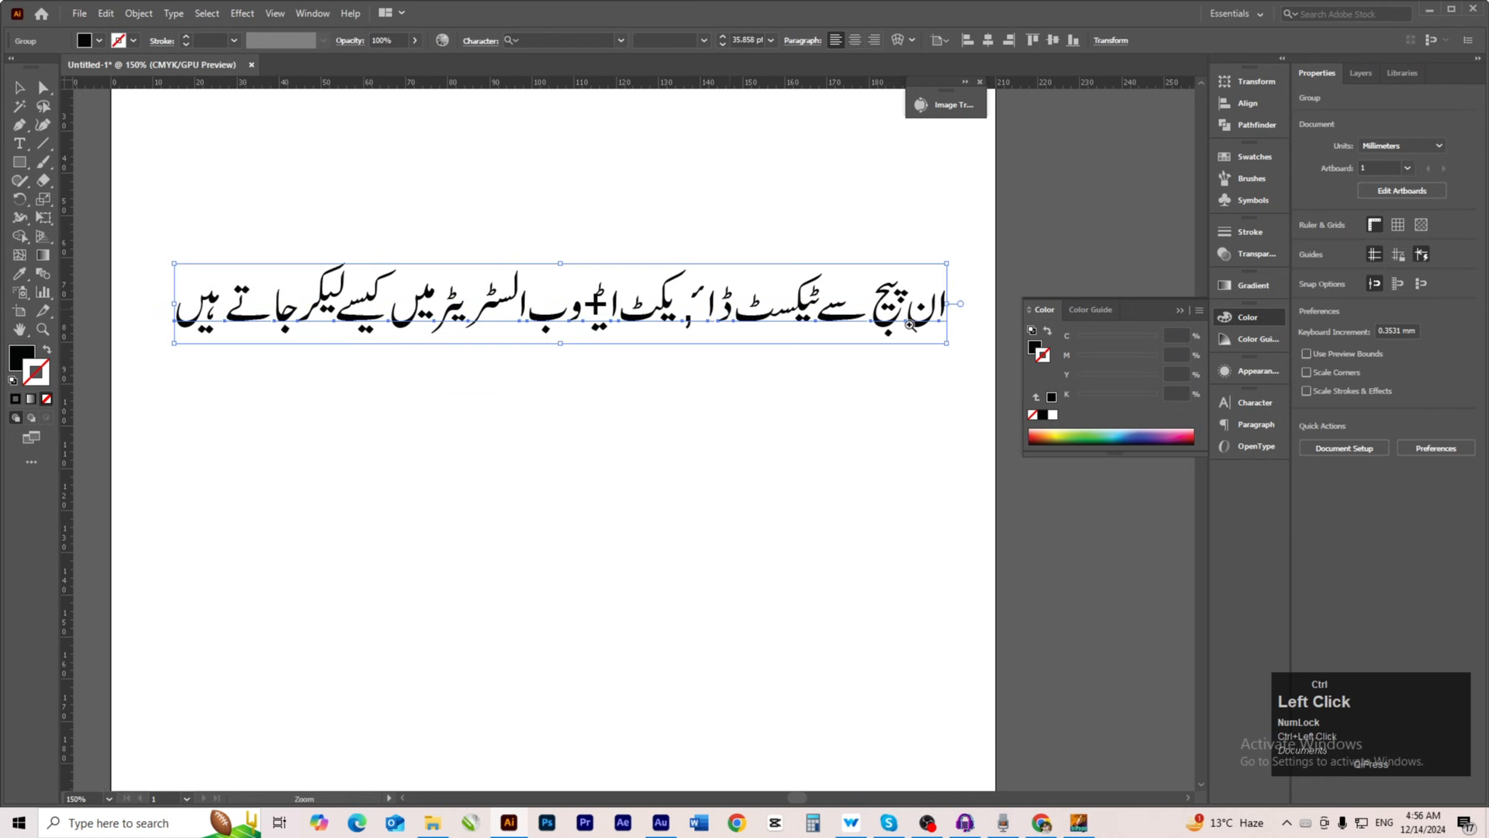
Step: Examine the pasted Urdu text closely for broken characters, collapsing the Color and Properties panels to make room
{"action": "left_click", "coordinate": [910, 324], "text": "ctrl"}
{"action": "left_click_drag", "start_coordinate": [910, 325], "coordinate": [754, 464]}
{"action": "left_click_drag", "start_coordinate": [531, 513], "coordinate": [734, 466]}
{"action": "left_click_drag", "start_coordinate": [625, 489], "coordinate": [469, 442]}
{"action": "left_click_drag", "start_coordinate": [485, 470], "coordinate": [541, 462]}
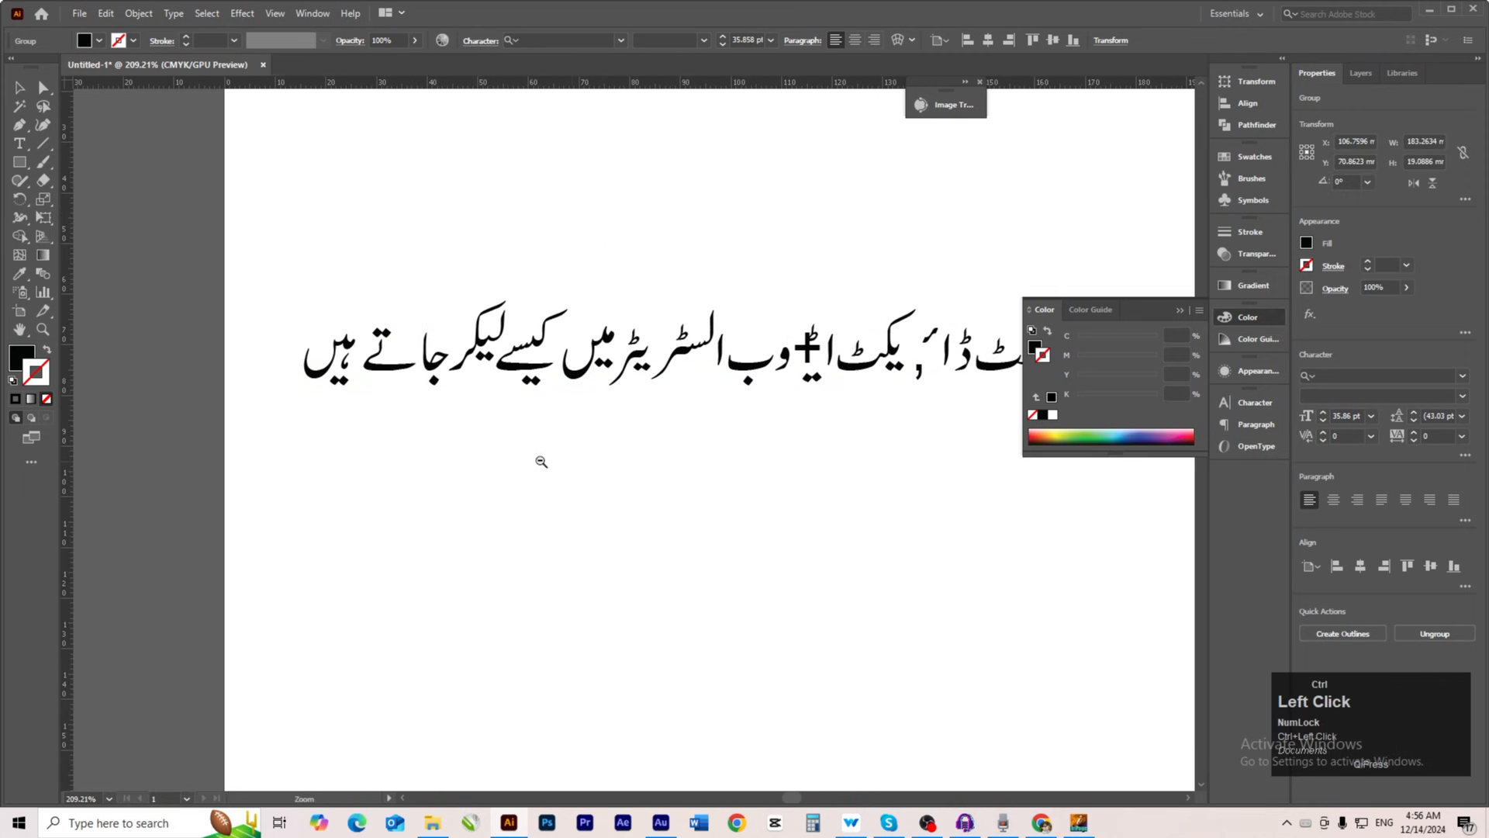
{"action": "left_click", "coordinate": [541, 462], "text": "ctrl+alt"}
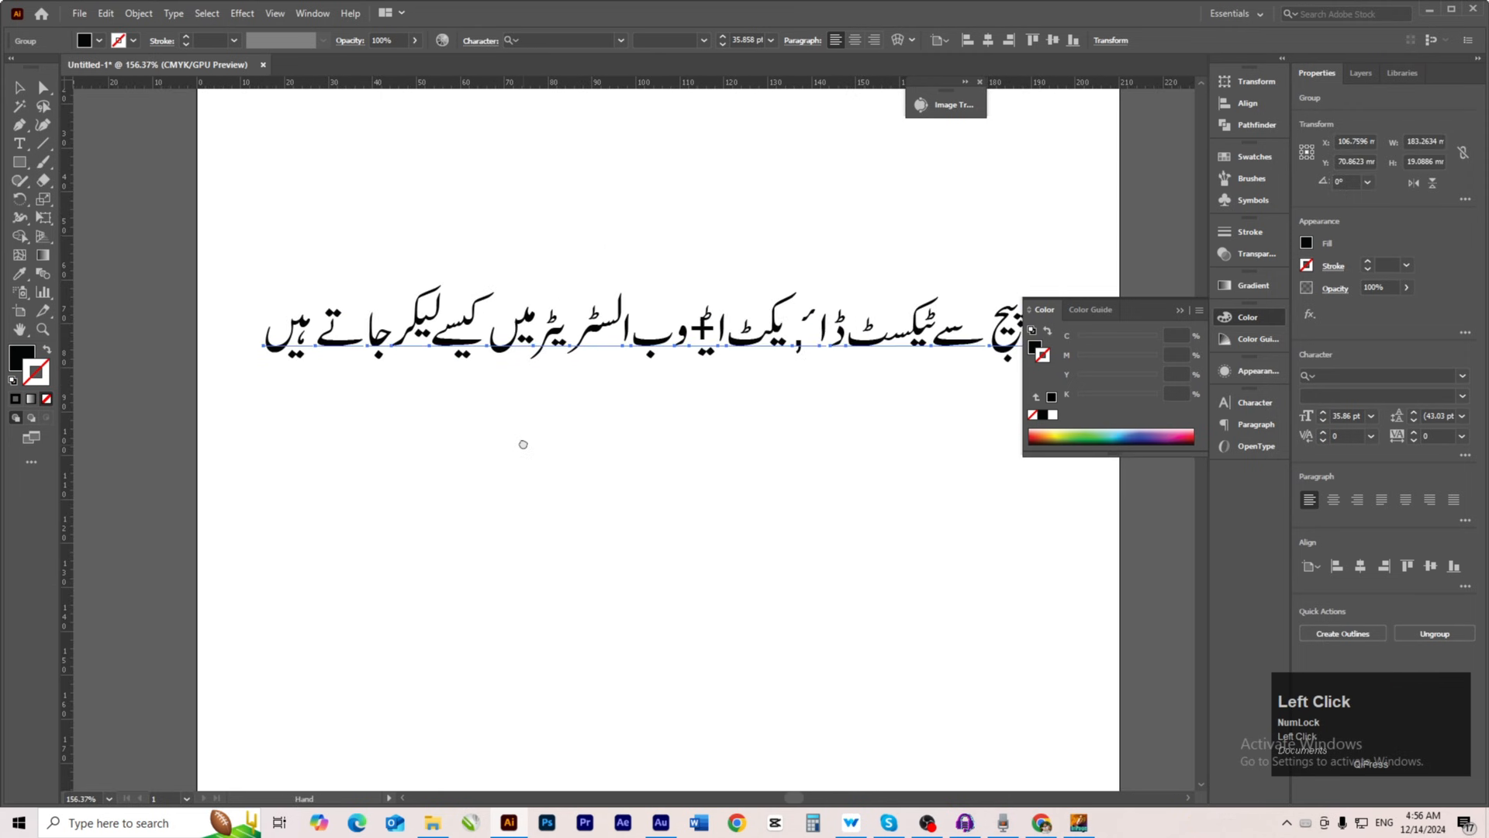
{"action": "left_click", "coordinate": [1178, 310]}
{"action": "left_click", "coordinate": [717, 360], "text": "ctrl"}
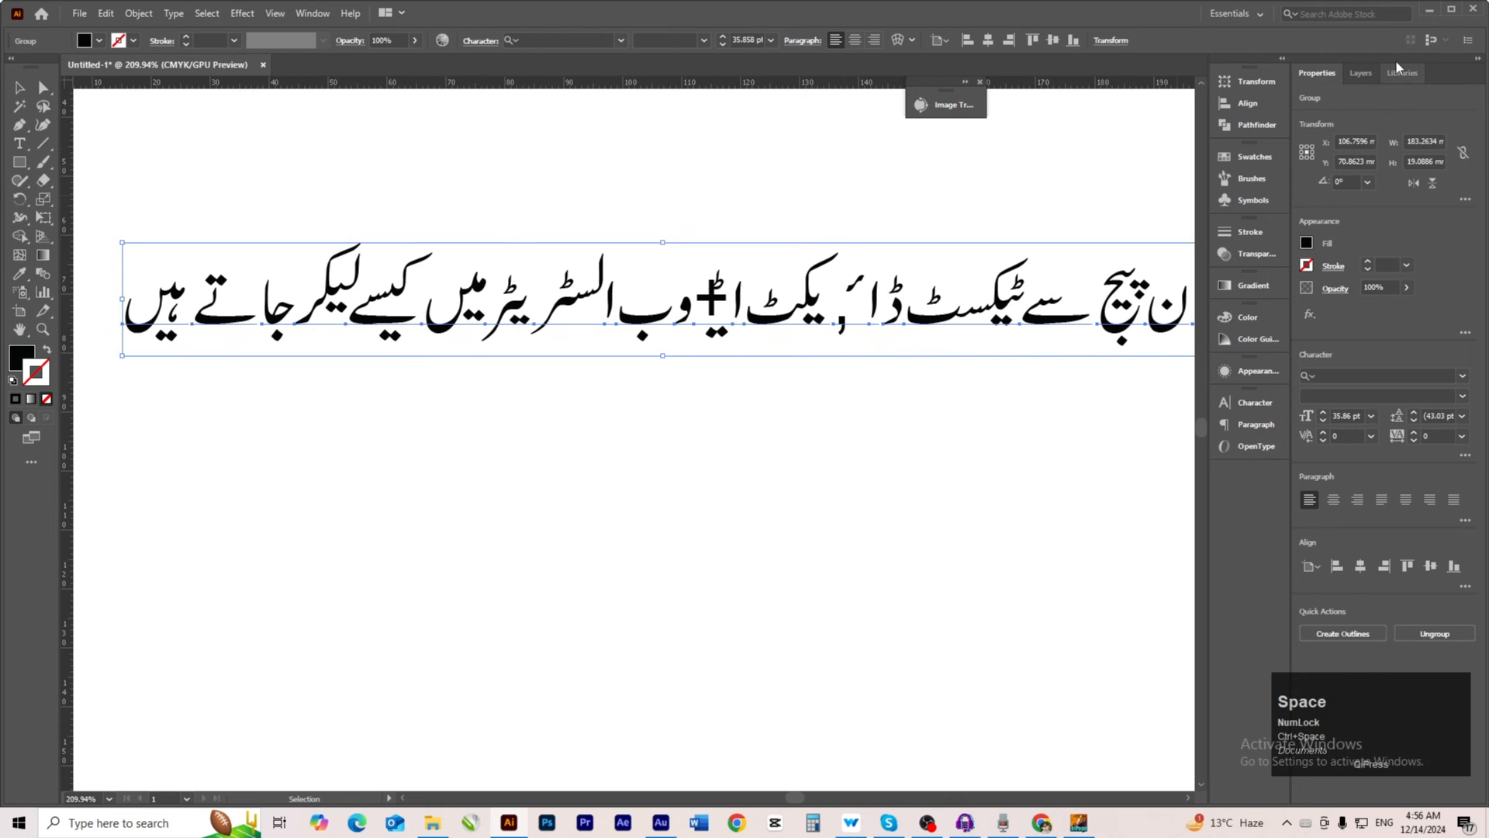
{"action": "left_click", "coordinate": [1478, 59]}
{"action": "key", "text": "space"}
{"action": "left_click_drag", "start_coordinate": [667, 425], "coordinate": [741, 494]}
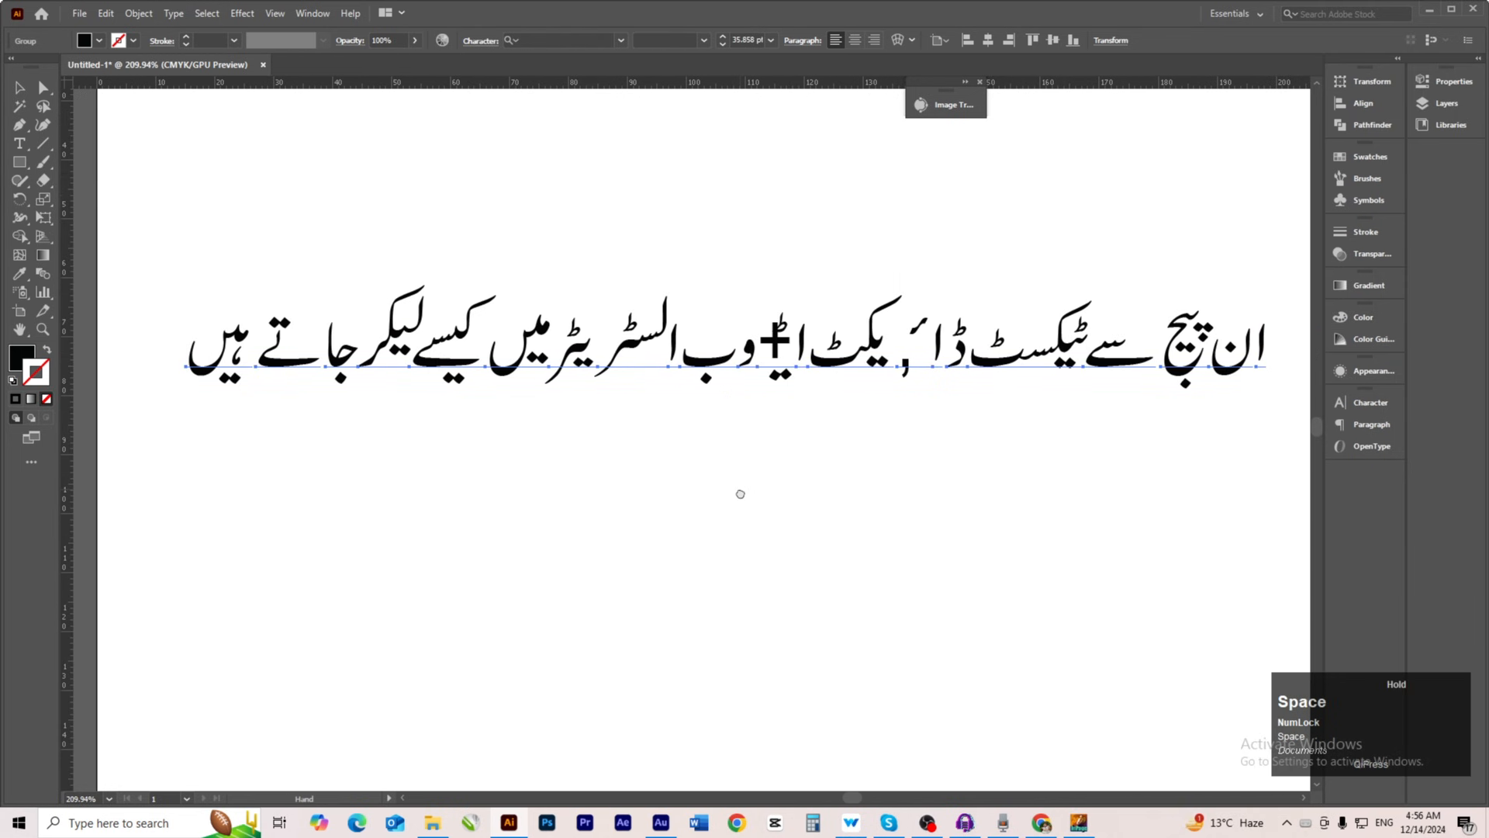
{"action": "left_click", "coordinate": [721, 514], "text": "ctrl"}
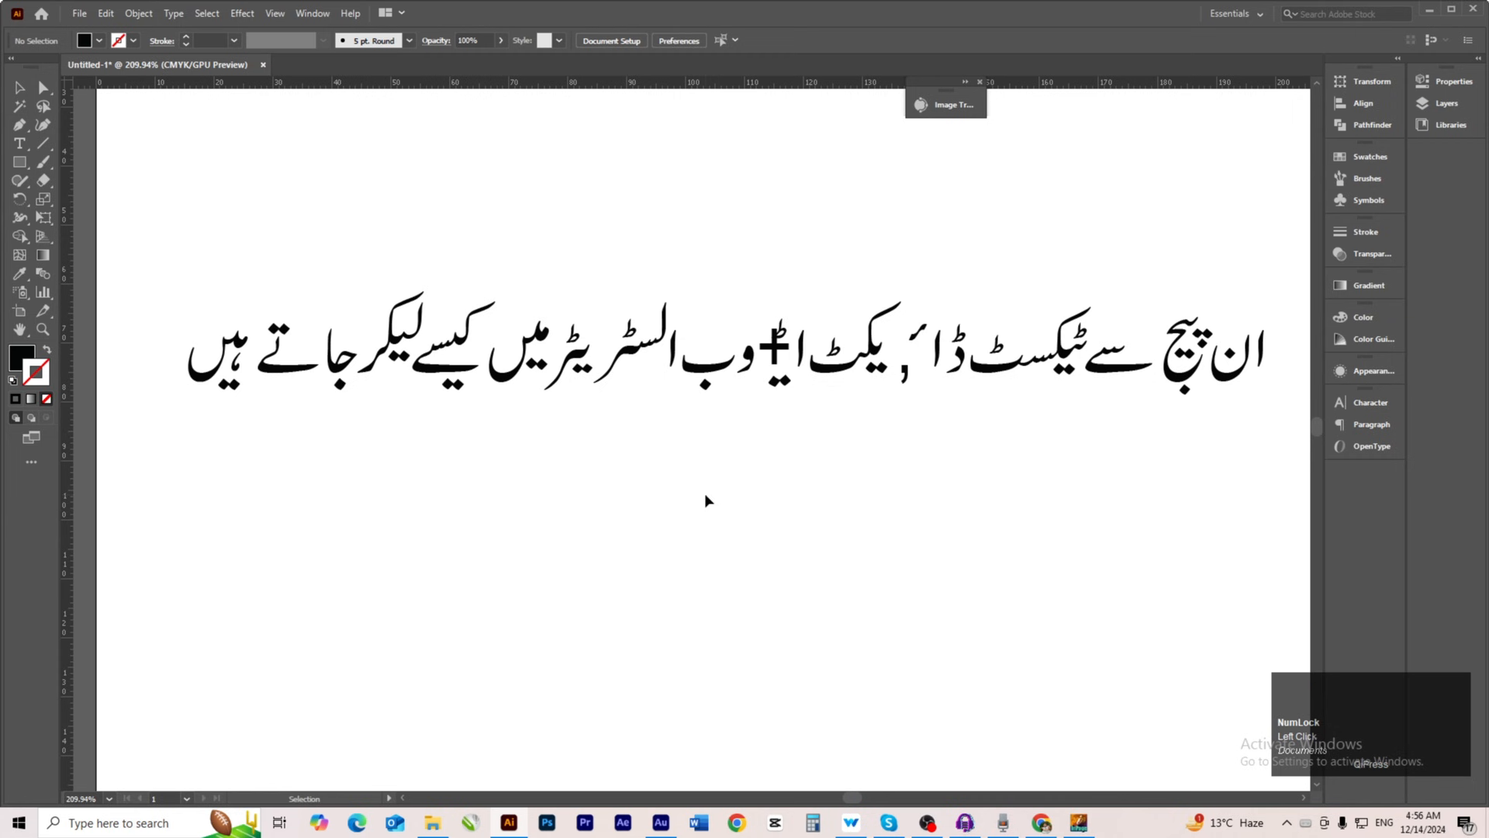
Step: Close Illustrator without saving the Untitled-1 document, and close InPage as well
{"action": "left_click", "coordinate": [1473, 9]}
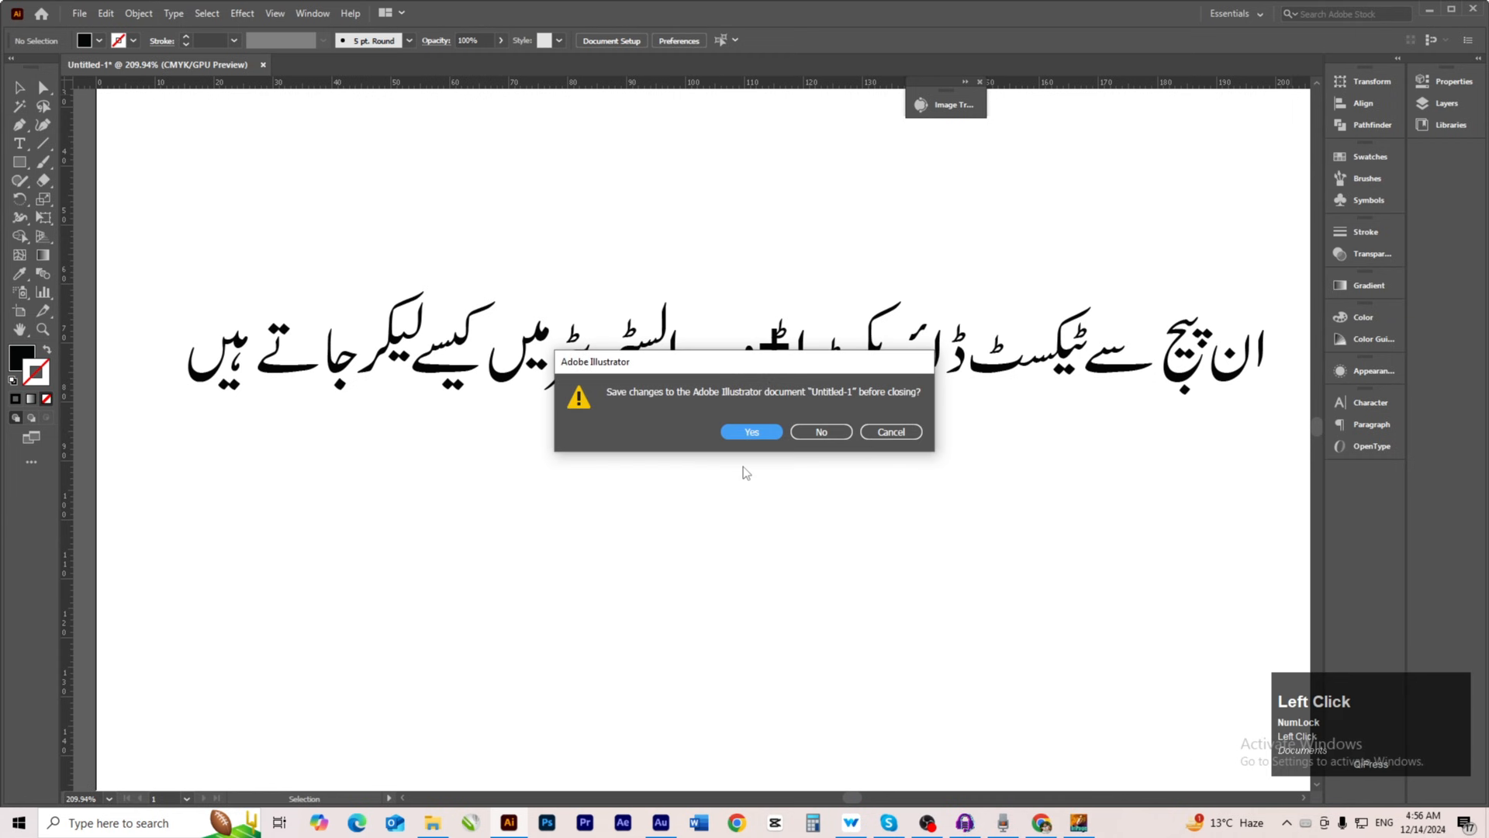
{"action": "left_click", "coordinate": [824, 435]}
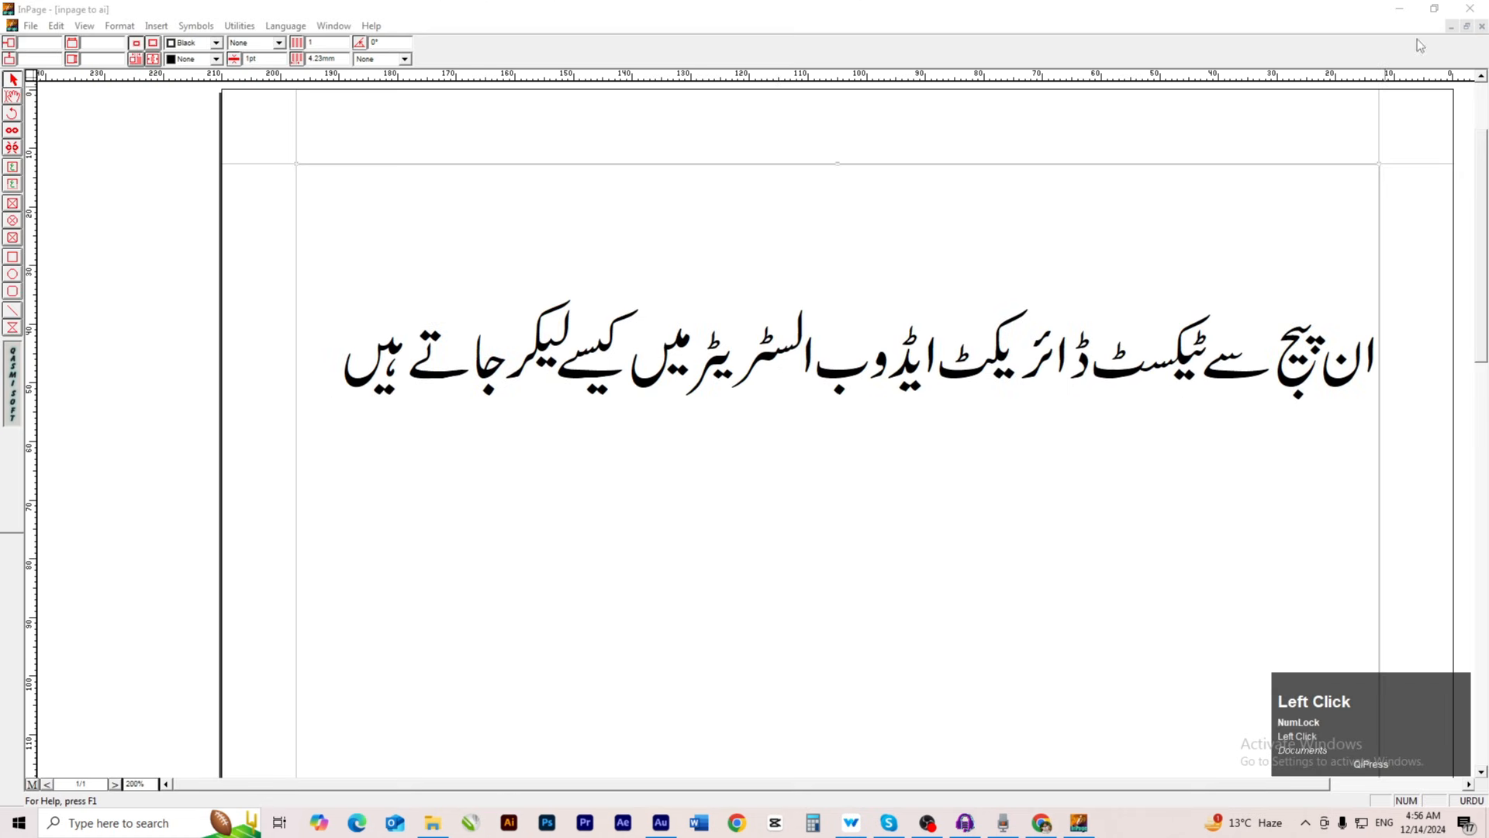
{"action": "left_click", "coordinate": [1470, 8]}
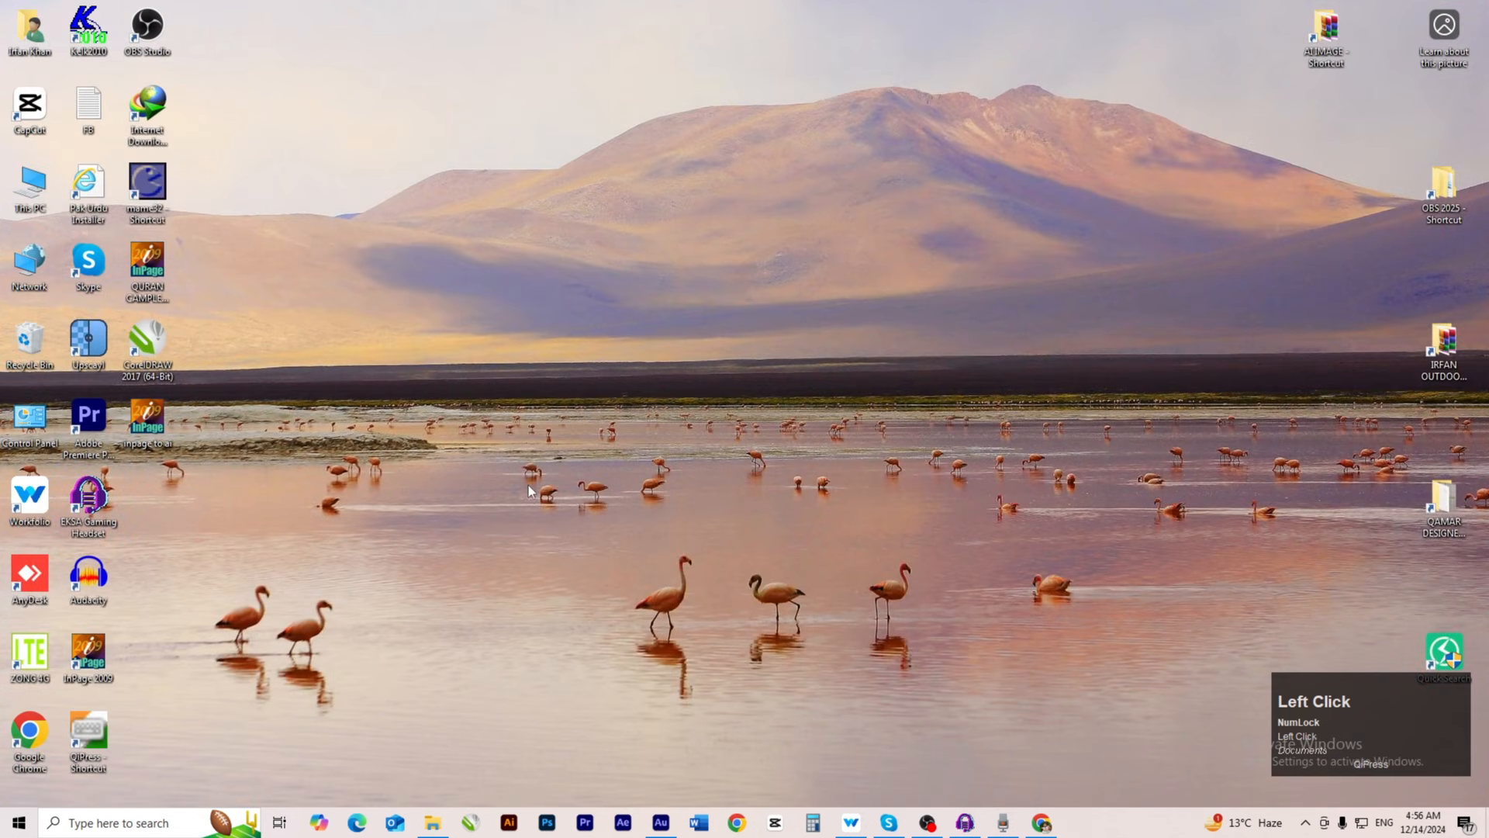
Step: Refresh the desktop and reopen the saved "inpage to ai" file in InPage
{"action": "right_click", "coordinate": [528, 485]}
{"action": "left_click", "coordinate": [559, 512]}
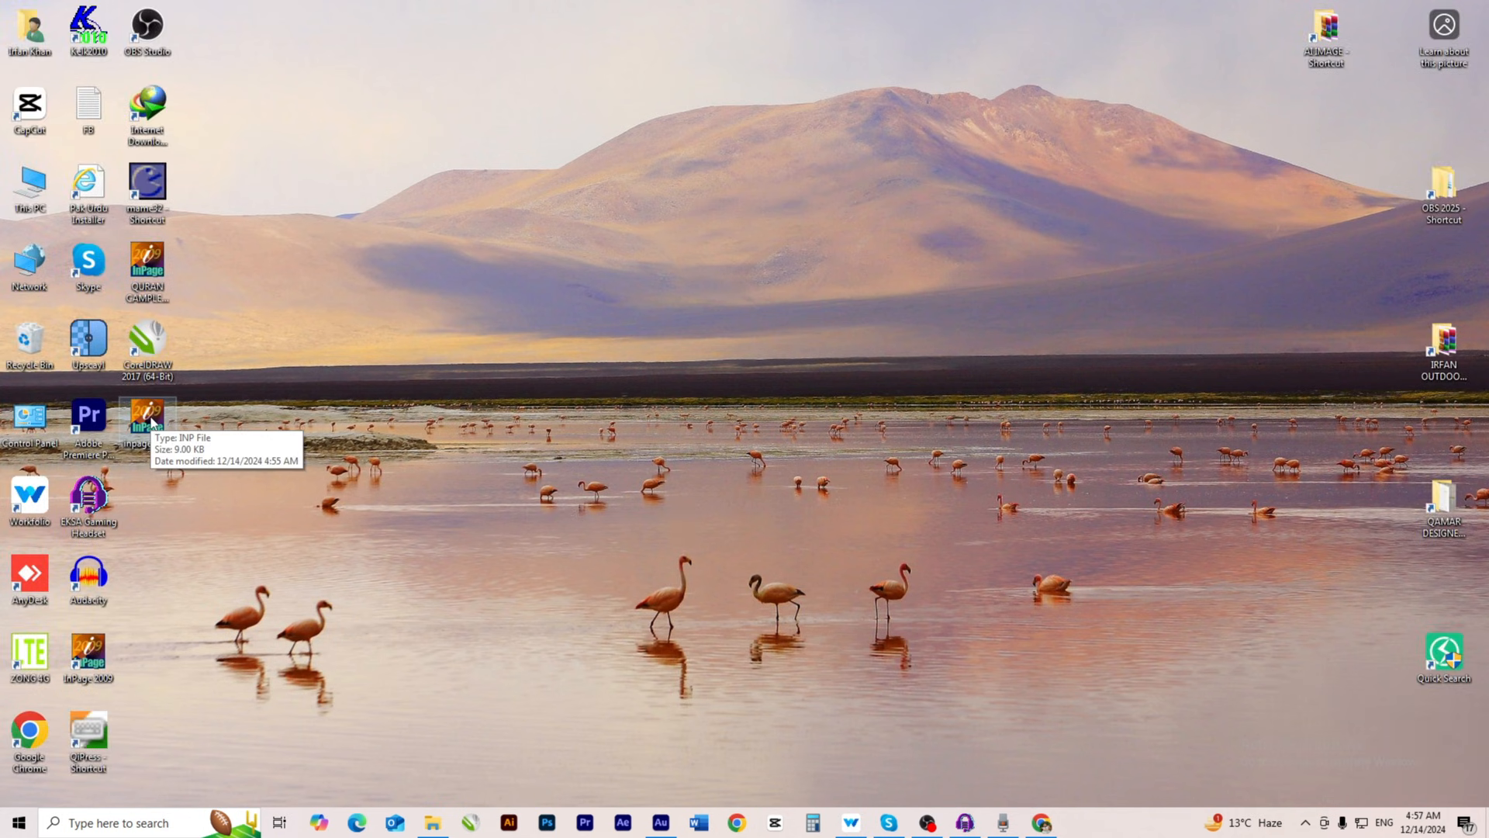
{"action": "double_click", "coordinate": [152, 423]}
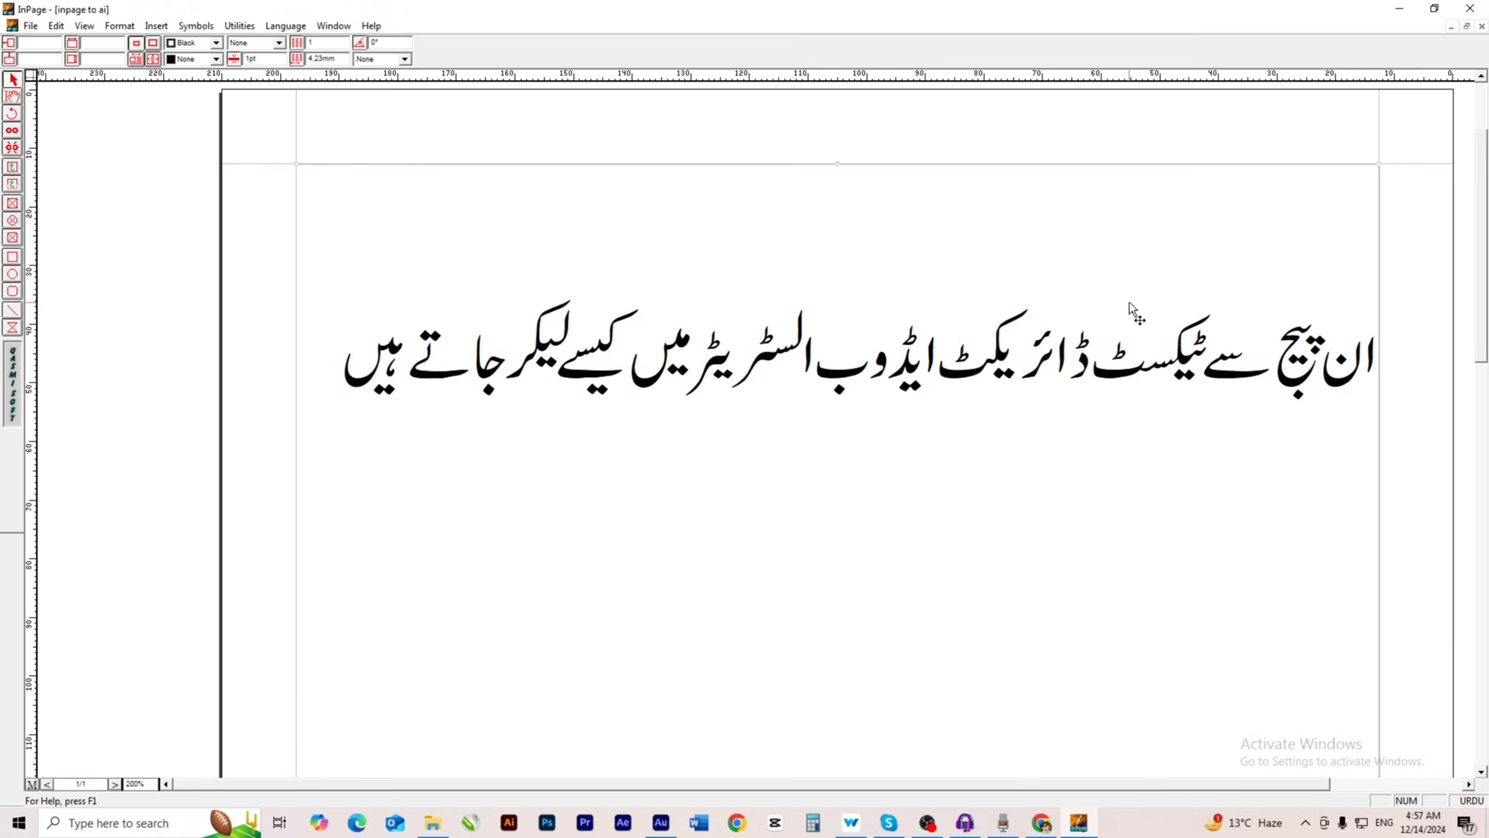
Step: Switch to Illustrator and create an A4 landscape document of 297 x 210 mm in CMYK Color
{"action": "left_click", "coordinate": [509, 823]}
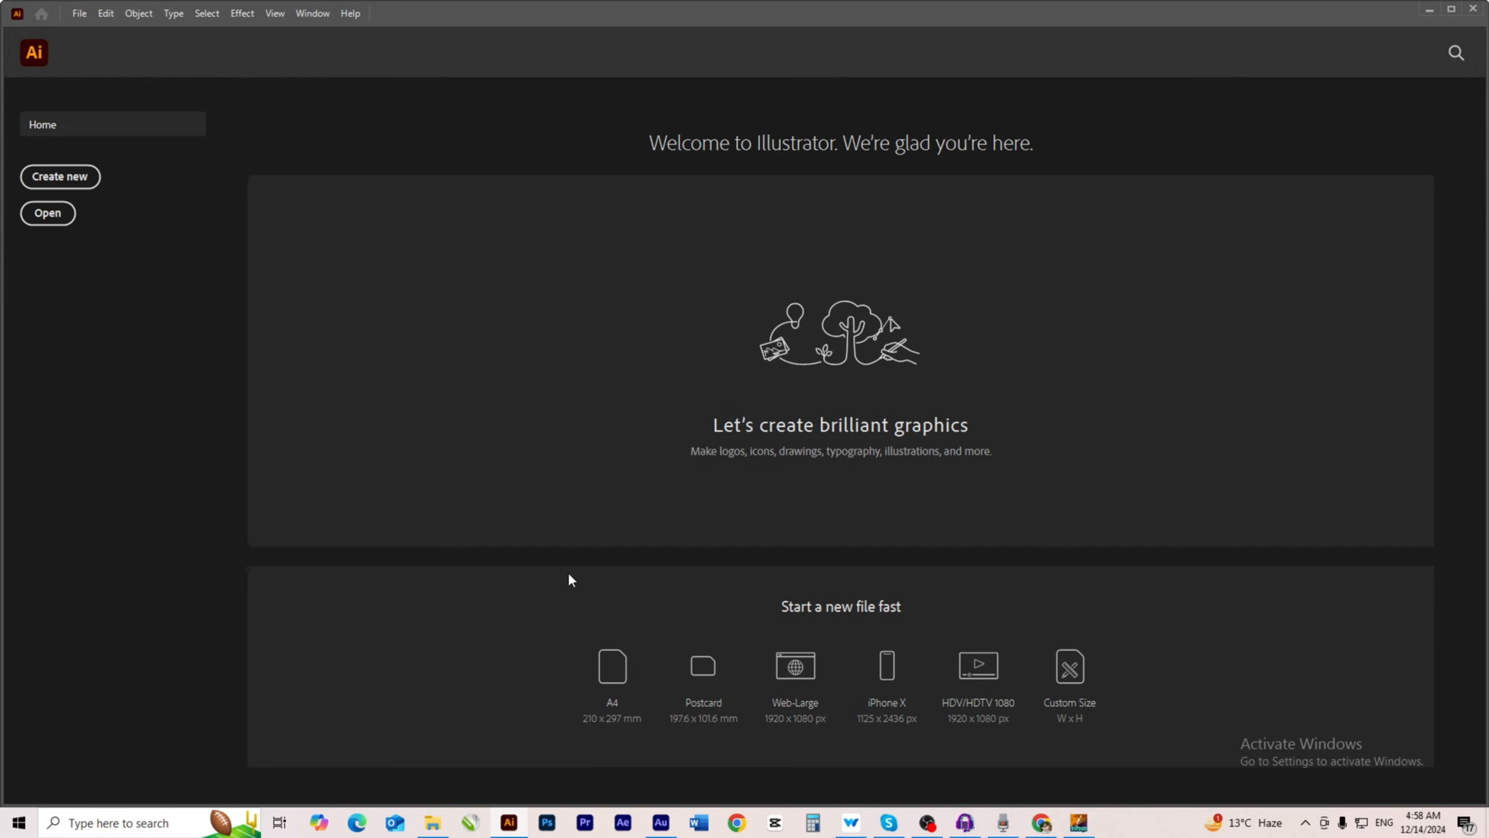
{"action": "left_click", "coordinate": [65, 182]}
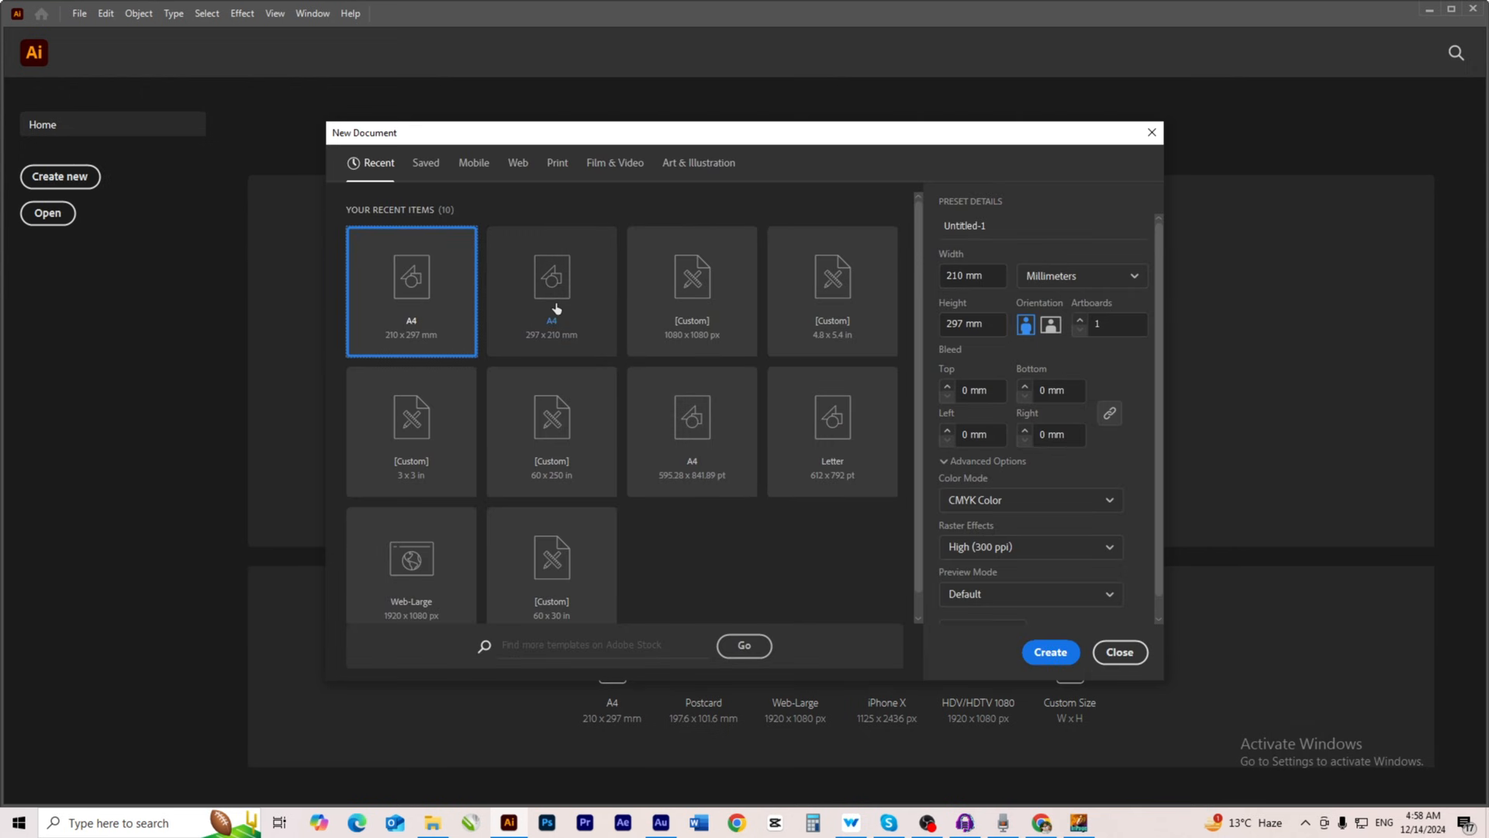
{"action": "left_click", "coordinate": [1051, 324]}
{"action": "left_click", "coordinate": [1051, 654]}
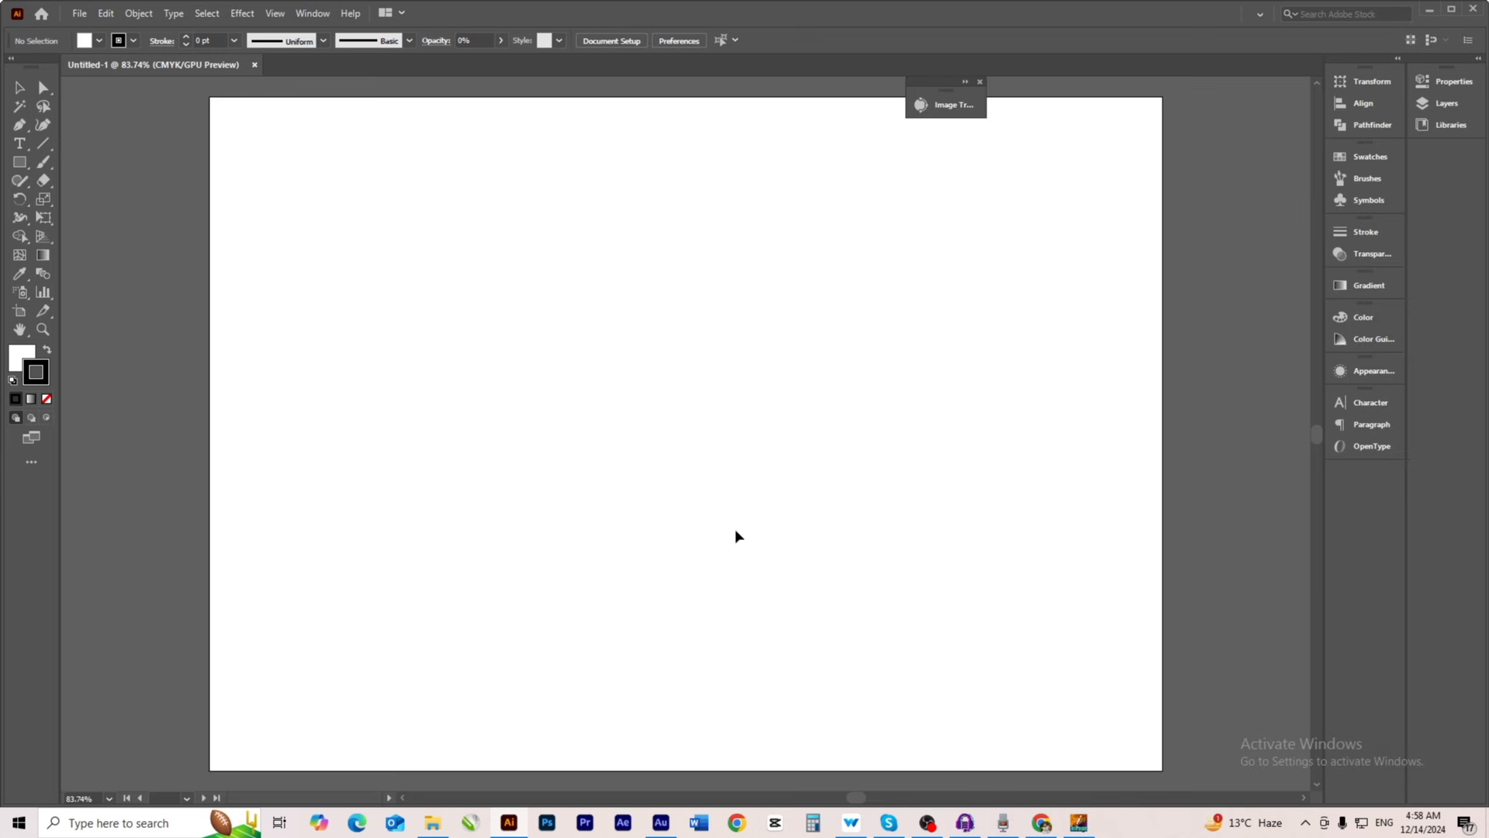
{"action": "left_click", "coordinate": [748, 415]}
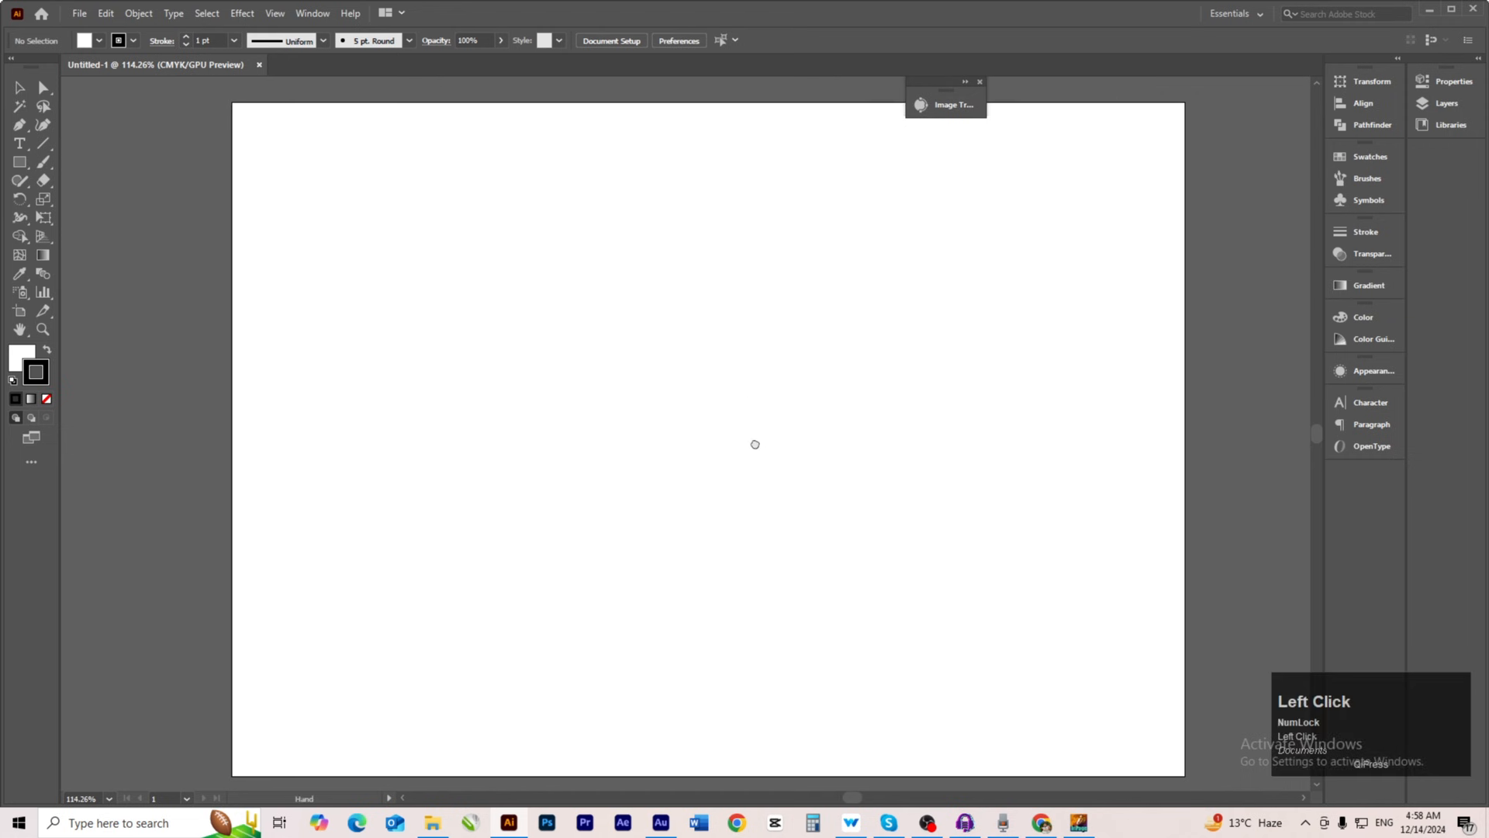
{"action": "key", "text": "space"}
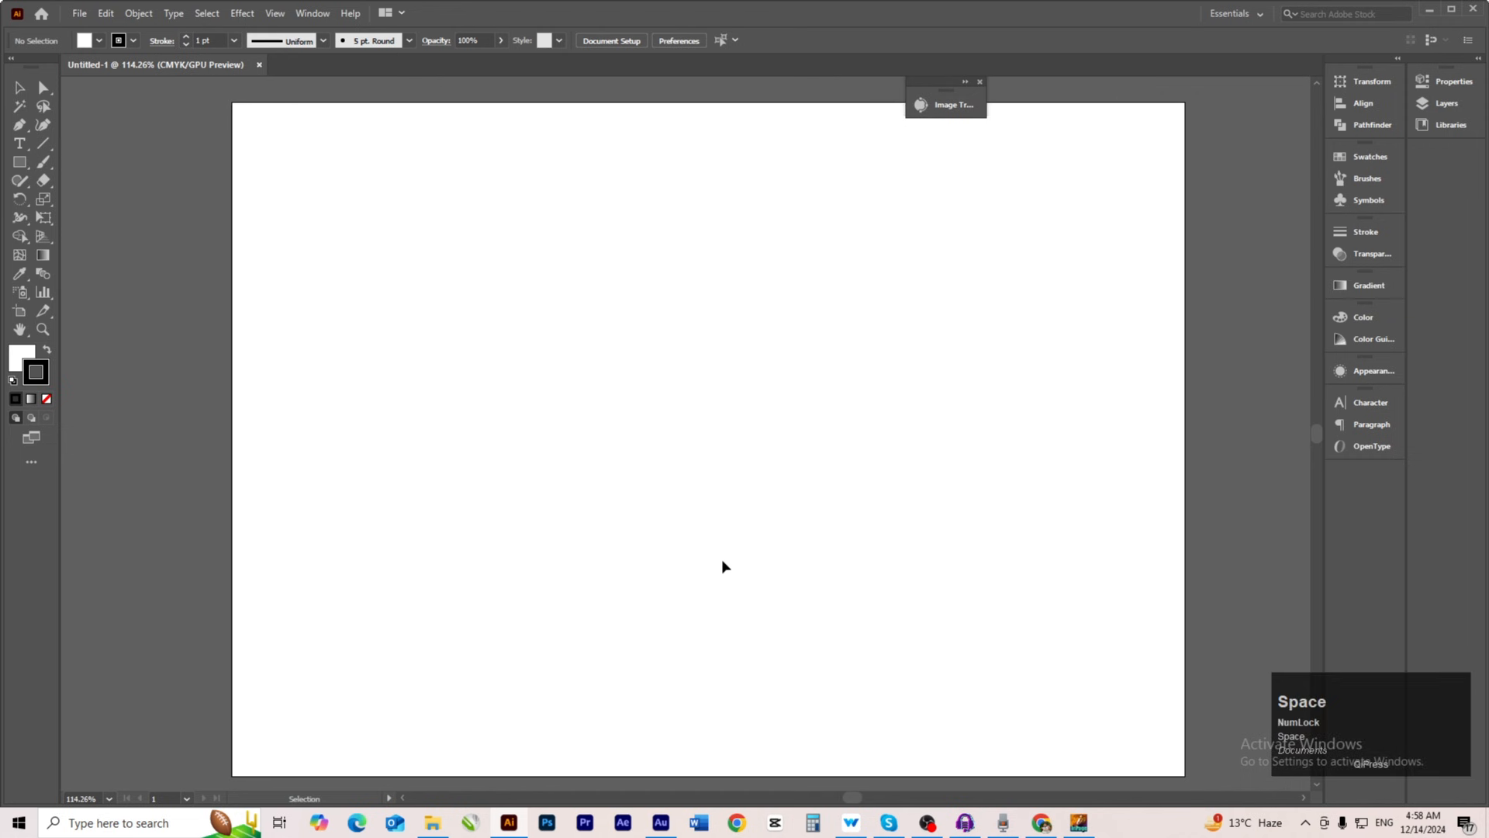
Step: Copy the Urdu text box from InPage and paste it into the blank Illustrator document, then deselect it
{"action": "left_click", "coordinate": [1074, 822]}
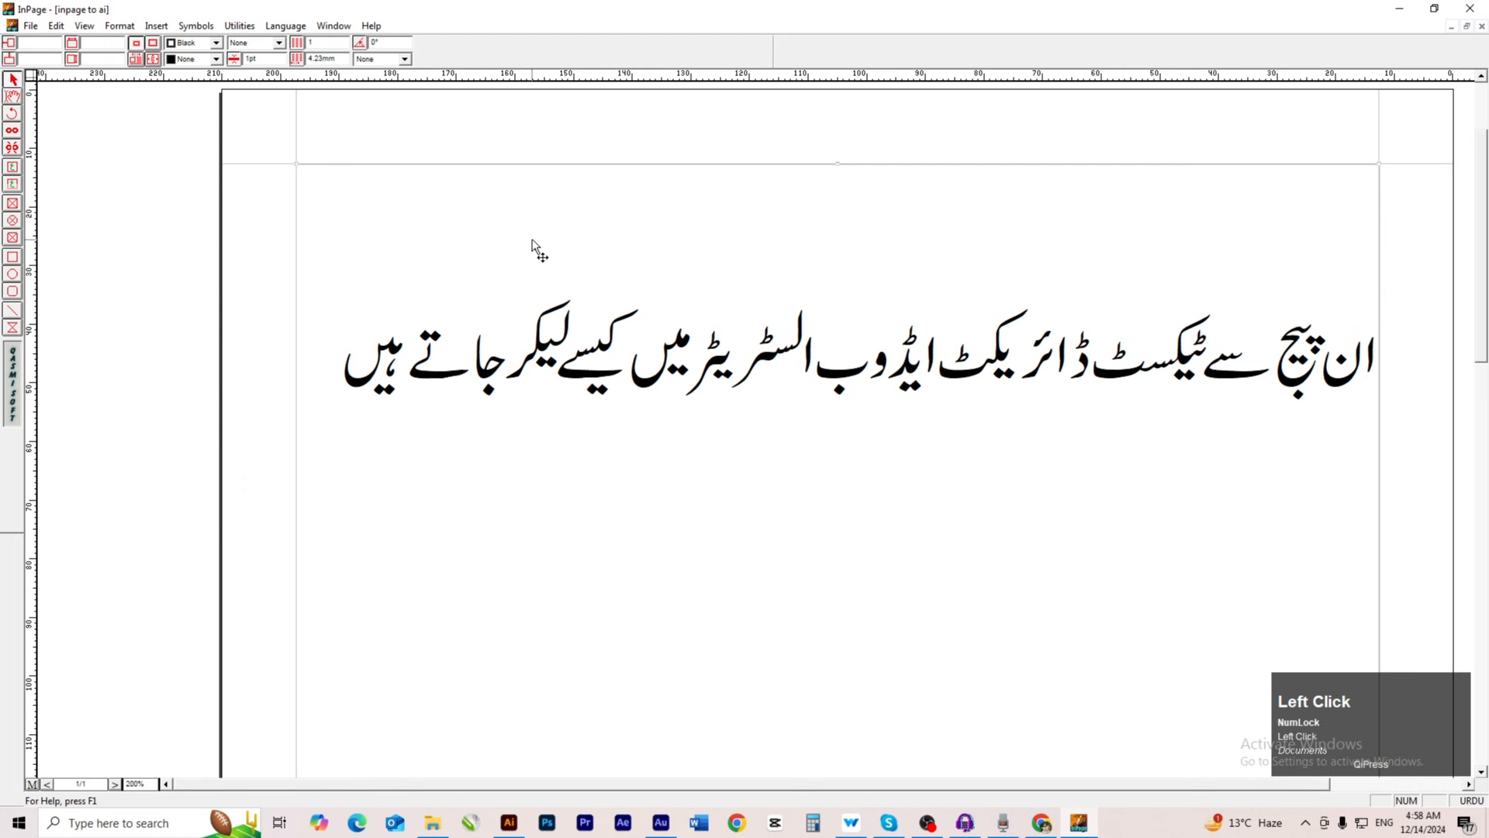
{"action": "key", "text": "ctrl"}
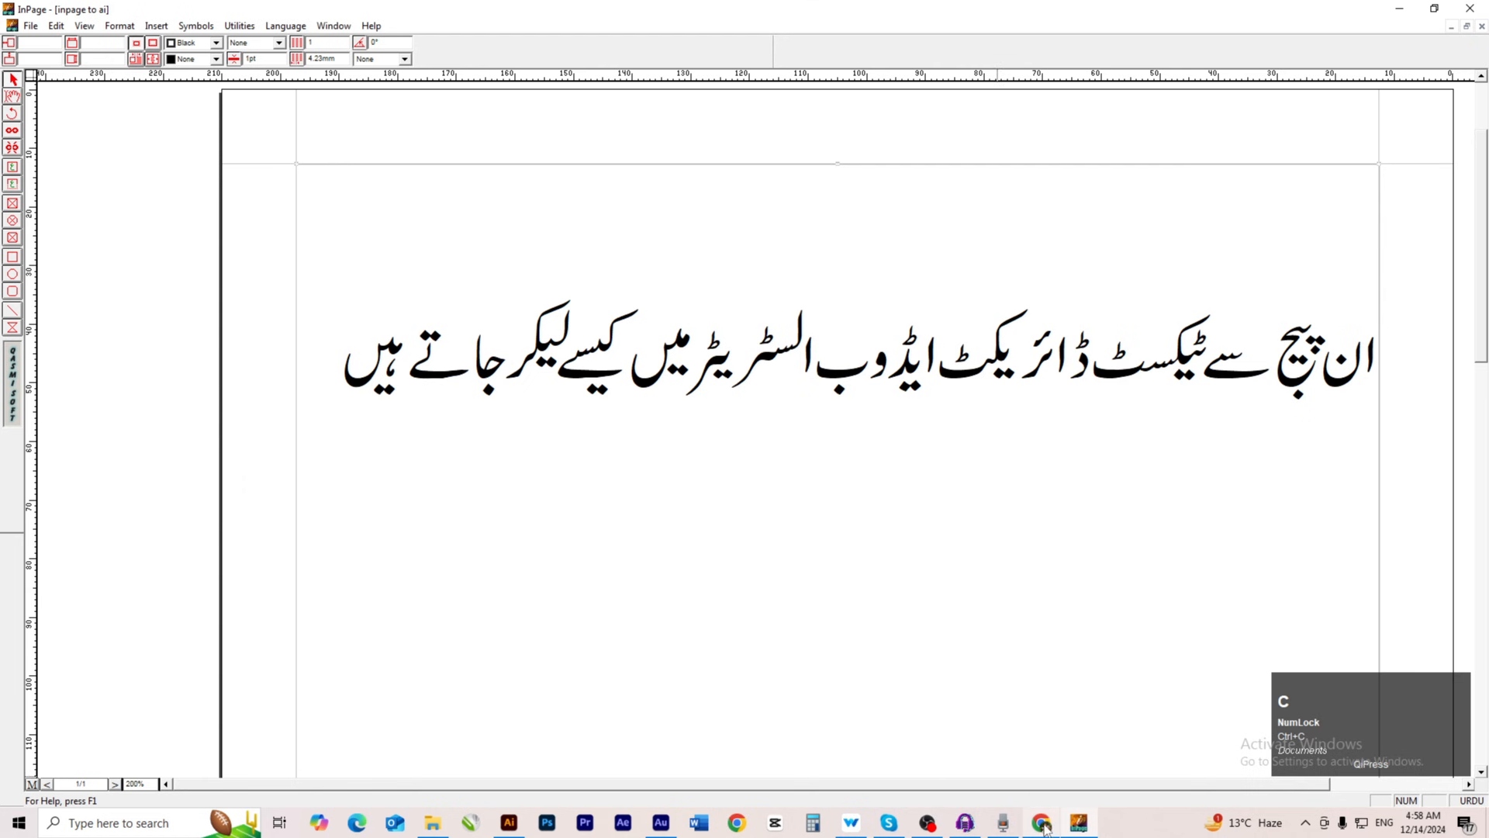
{"action": "left_click", "coordinate": [509, 823]}
{"action": "key", "text": "ctrl"}
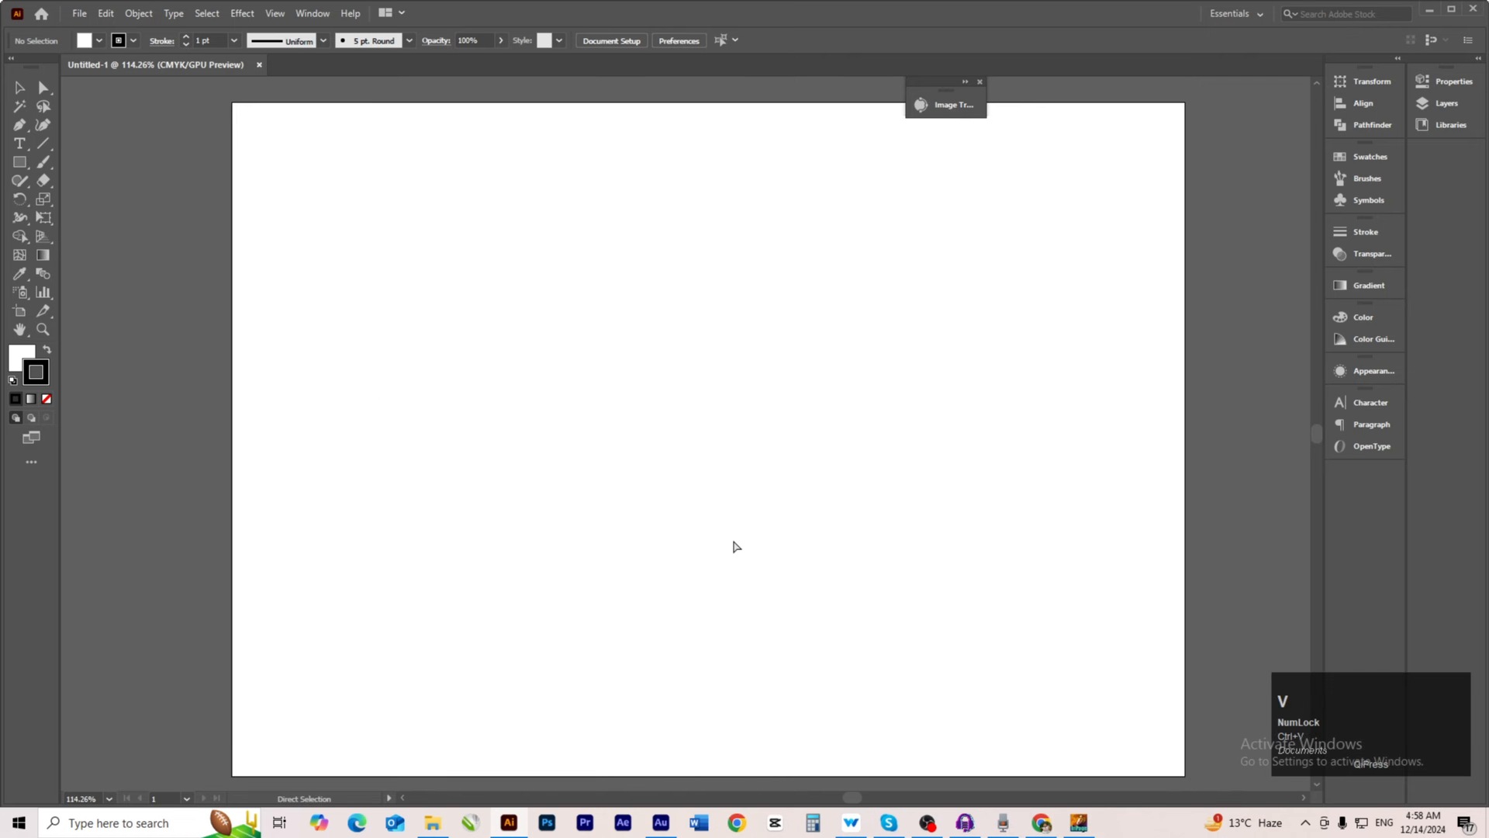
{"action": "left_click", "coordinate": [724, 543], "text": "ctrl"}
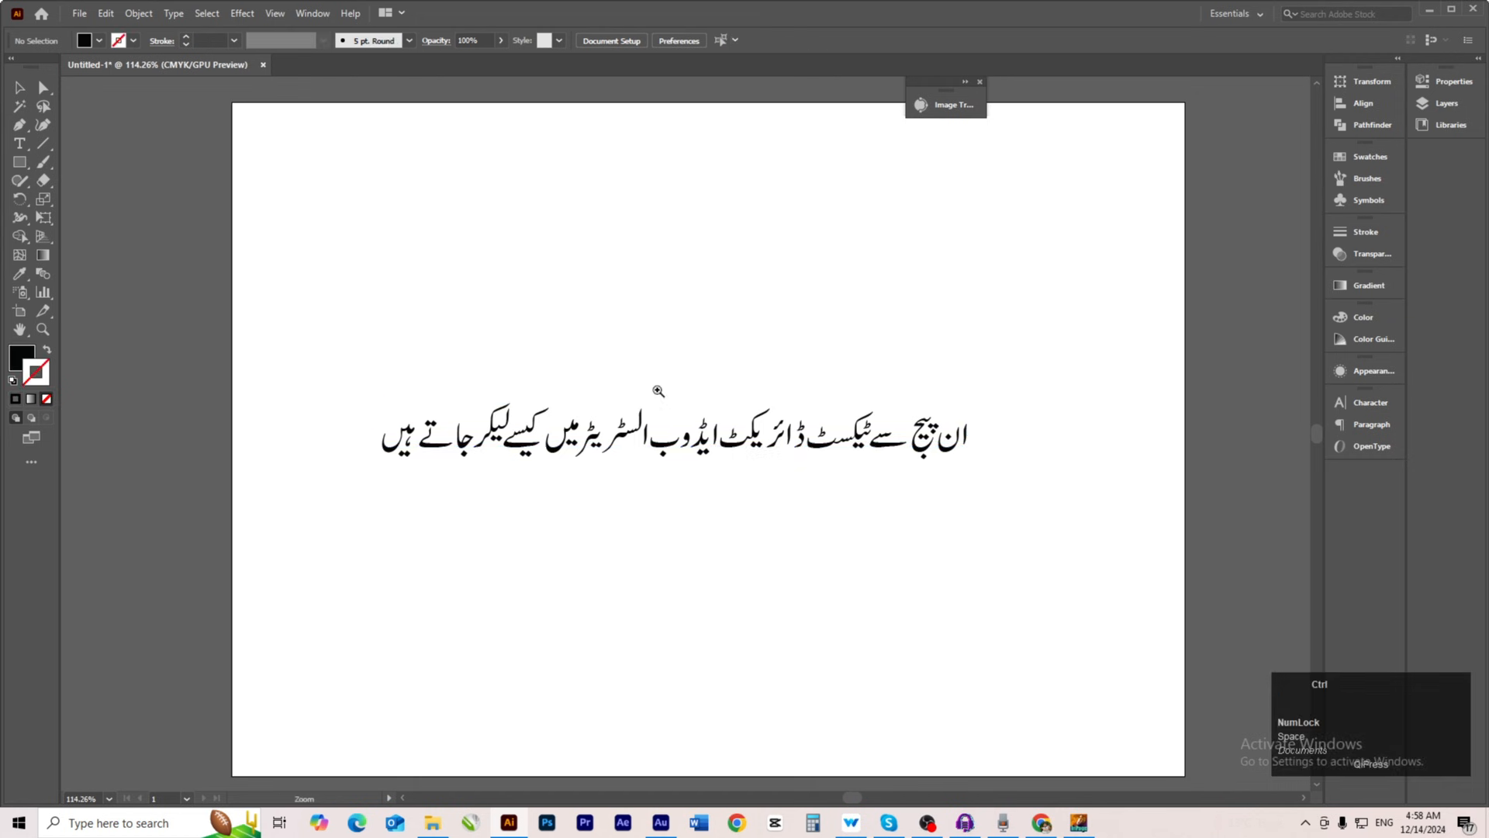
Step: Examine the pasted Urdu line closely along its length, checking the letter shapes, dots and joins for breakage
{"action": "left_click_drag", "start_coordinate": [652, 386], "coordinate": [501, 542]}
{"action": "left_click_drag", "start_coordinate": [542, 543], "coordinate": [771, 486]}
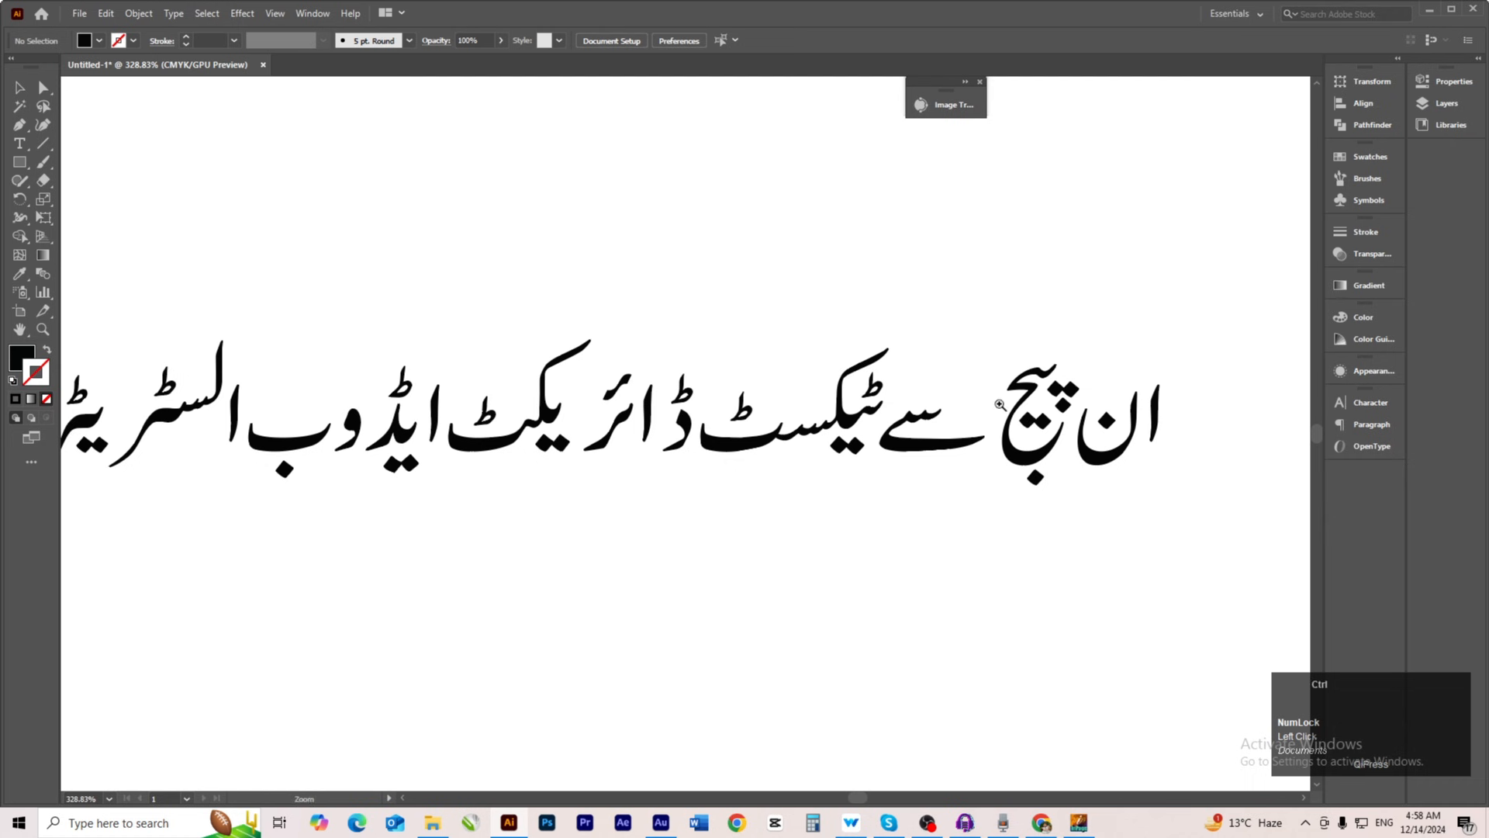
{"action": "left_click_drag", "start_coordinate": [999, 404], "coordinate": [1052, 446]}
{"action": "left_click_drag", "start_coordinate": [933, 476], "coordinate": [790, 477]}
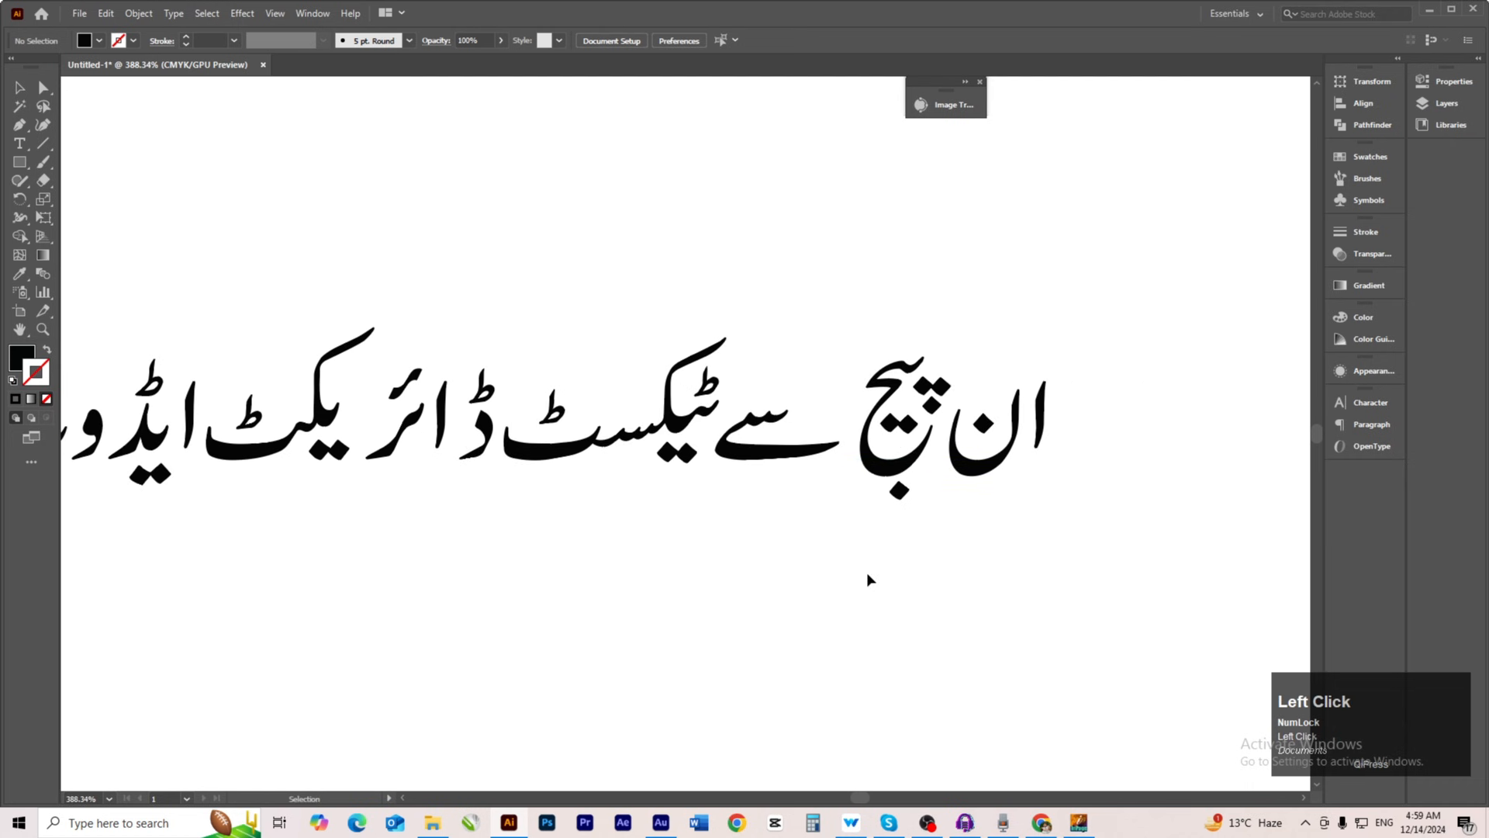
{"action": "left_click_drag", "start_coordinate": [823, 571], "coordinate": [601, 564]}
{"action": "left_click_drag", "start_coordinate": [884, 551], "coordinate": [1173, 476]}
{"action": "left_click_drag", "start_coordinate": [661, 502], "coordinate": [685, 577]}
{"action": "left_click_drag", "start_coordinate": [707, 303], "coordinate": [1009, 476]}
{"action": "left_click", "coordinate": [650, 304]}
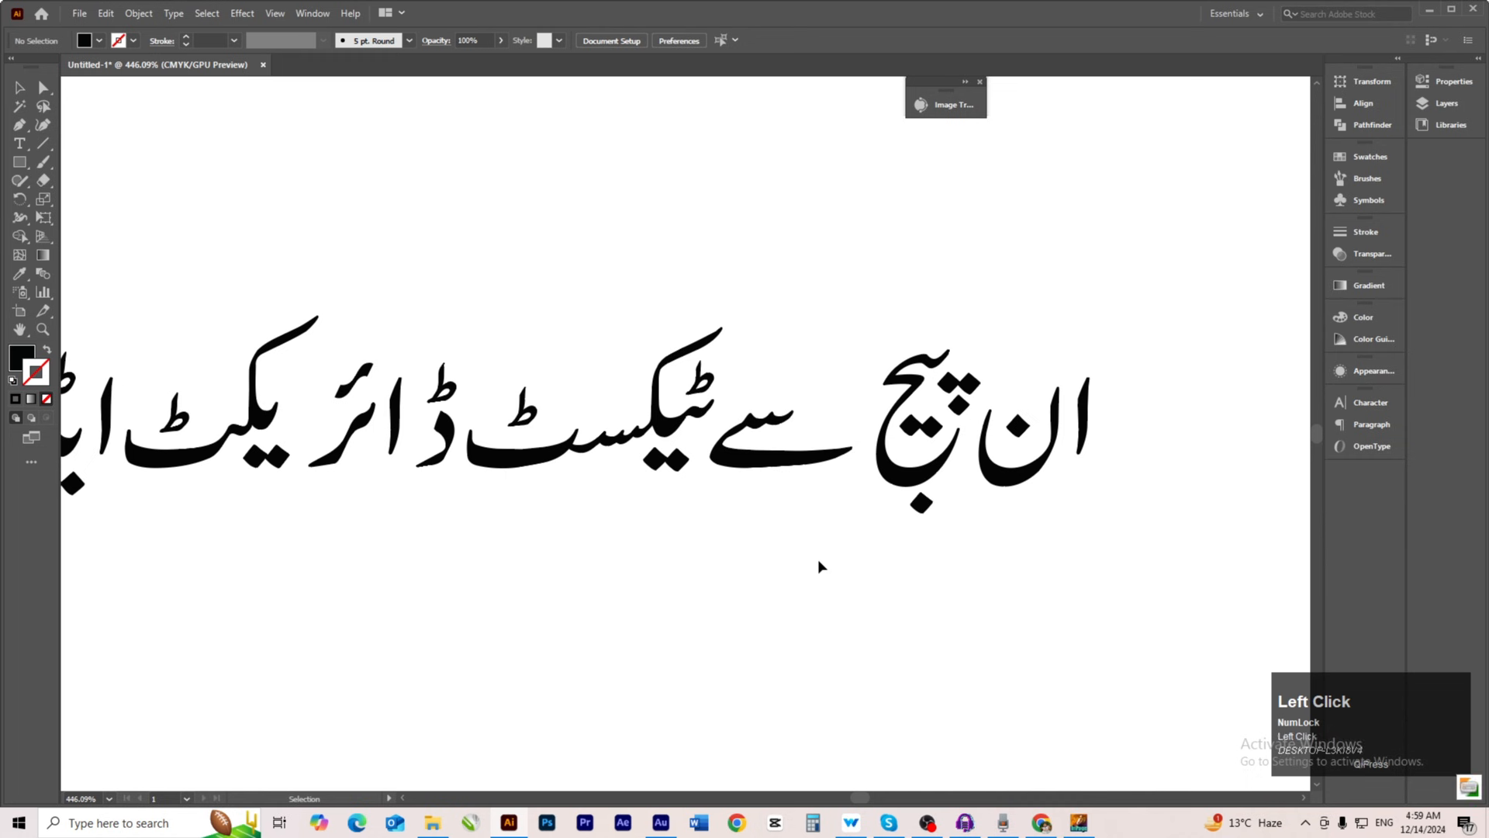
Step: Expand the pasted Urdu text's object and fill, and ungroup the resulting outlines
{"action": "left_click_drag", "start_coordinate": [809, 306], "coordinate": [976, 466]}
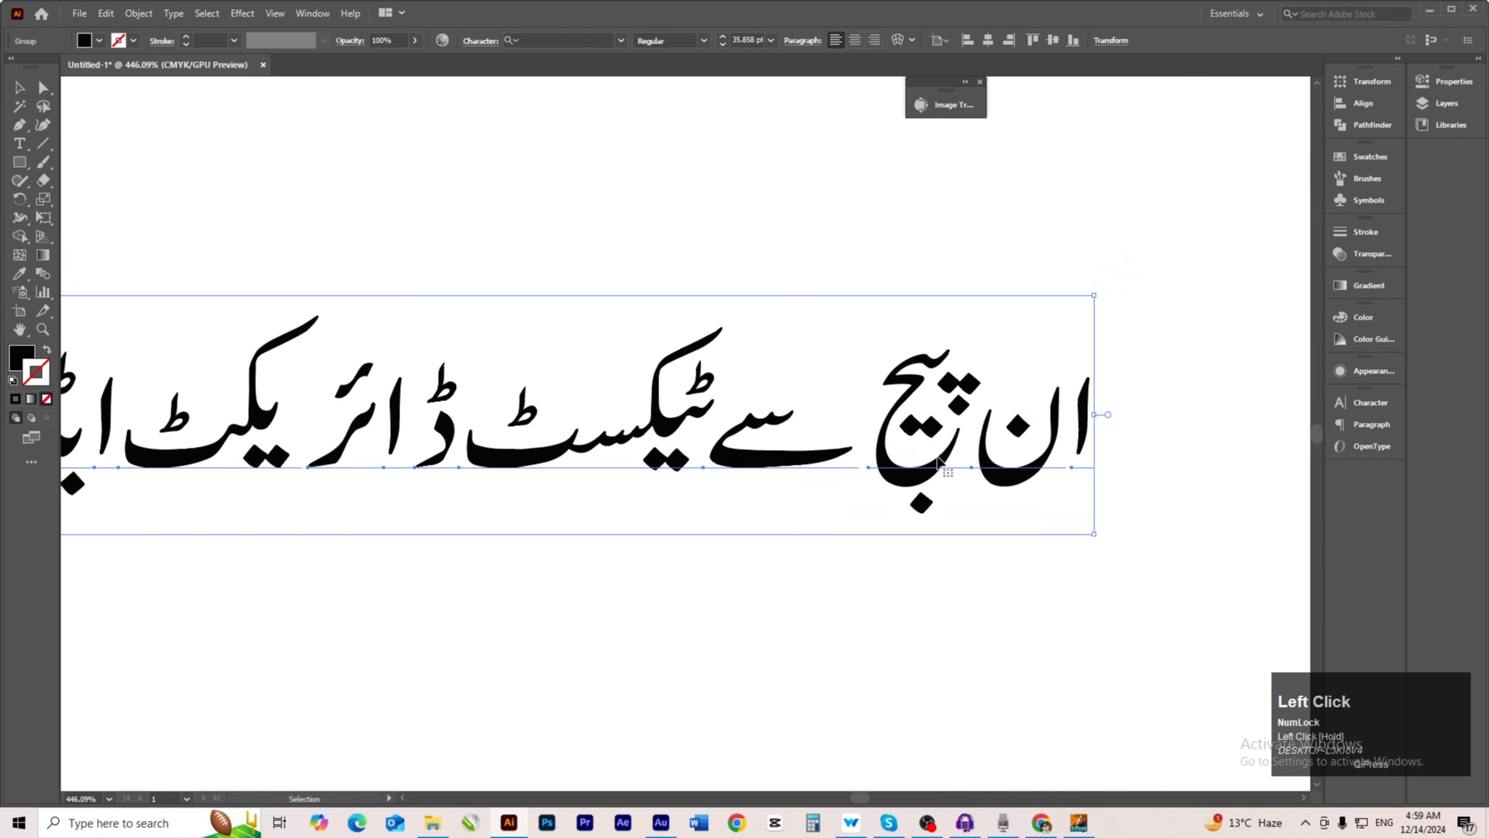
{"action": "right_click", "coordinate": [904, 388]}
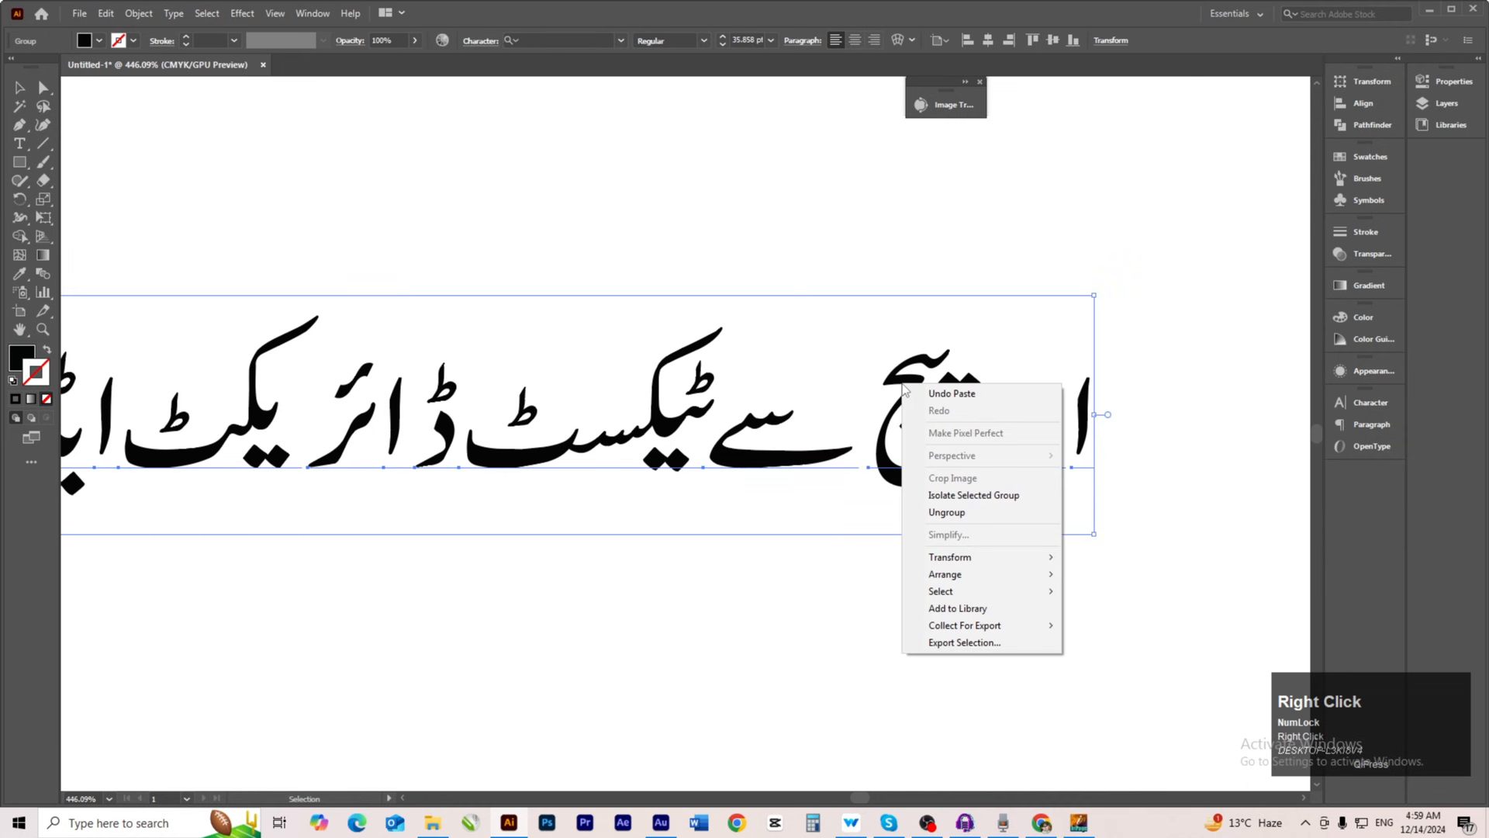
{"action": "left_click", "coordinate": [140, 13]}
{"action": "left_click", "coordinate": [183, 198]}
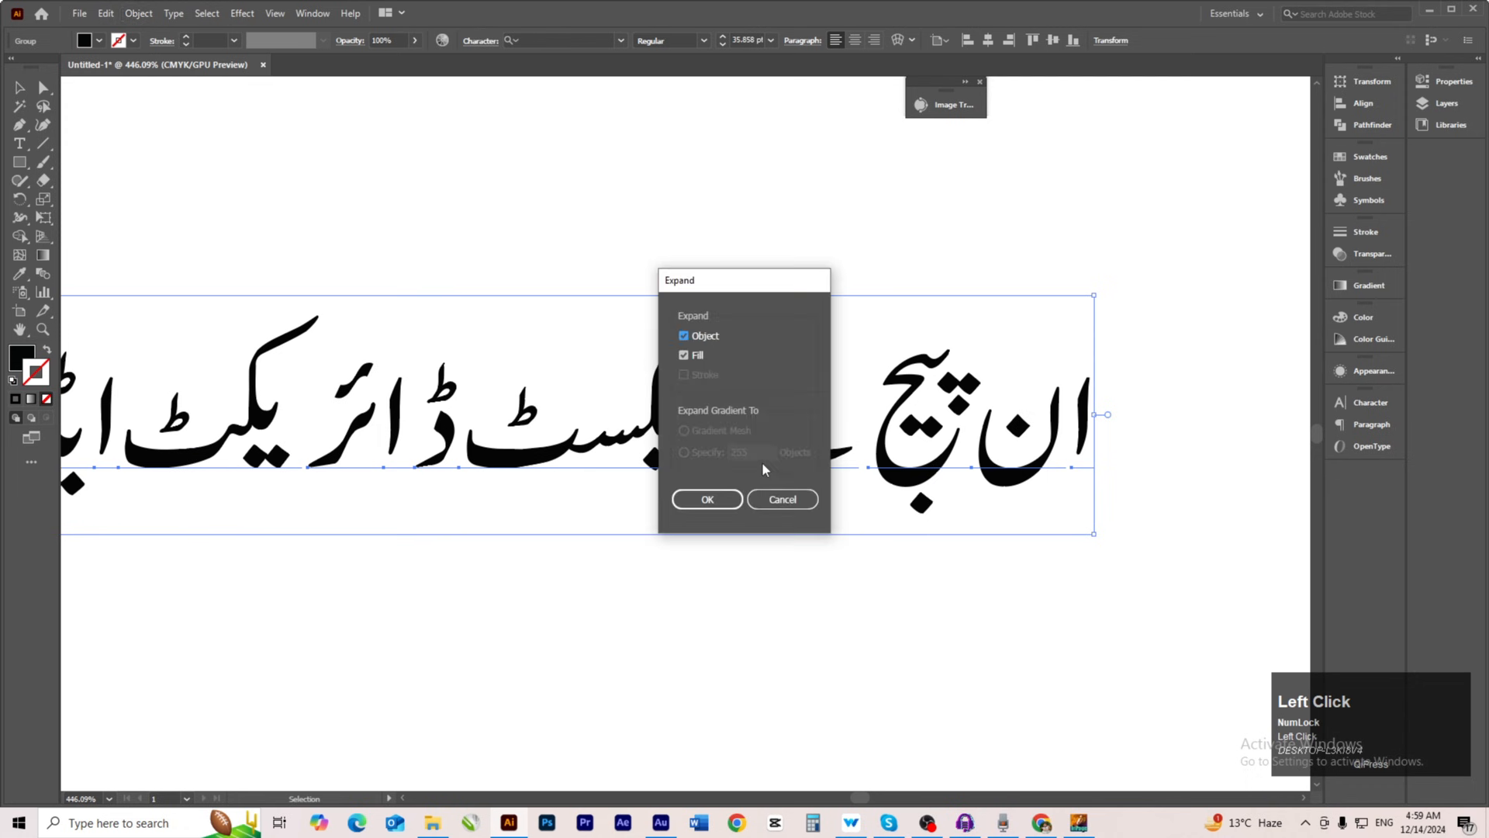
{"action": "left_click", "coordinate": [706, 499]}
{"action": "right_click", "coordinate": [904, 482]}
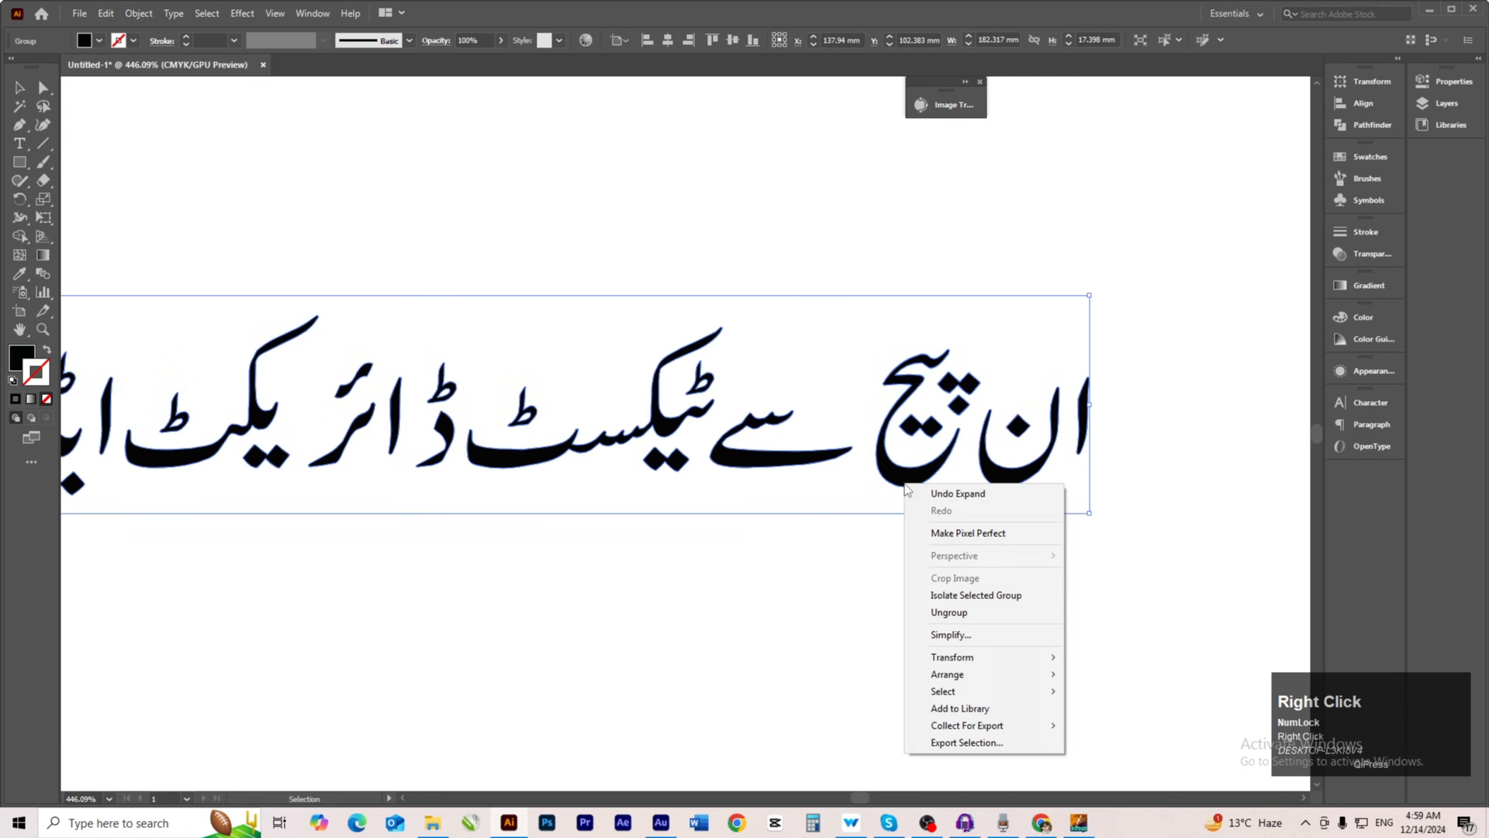
{"action": "left_click", "coordinate": [956, 613]}
{"action": "left_click", "coordinate": [874, 586]}
Step: Undo the ungrouping and expansion of the Urdu text, returning it to the pasted group
{"action": "scroll", "coordinate": [964, 390], "scroll_direction": "down", "scroll_amount": 2}
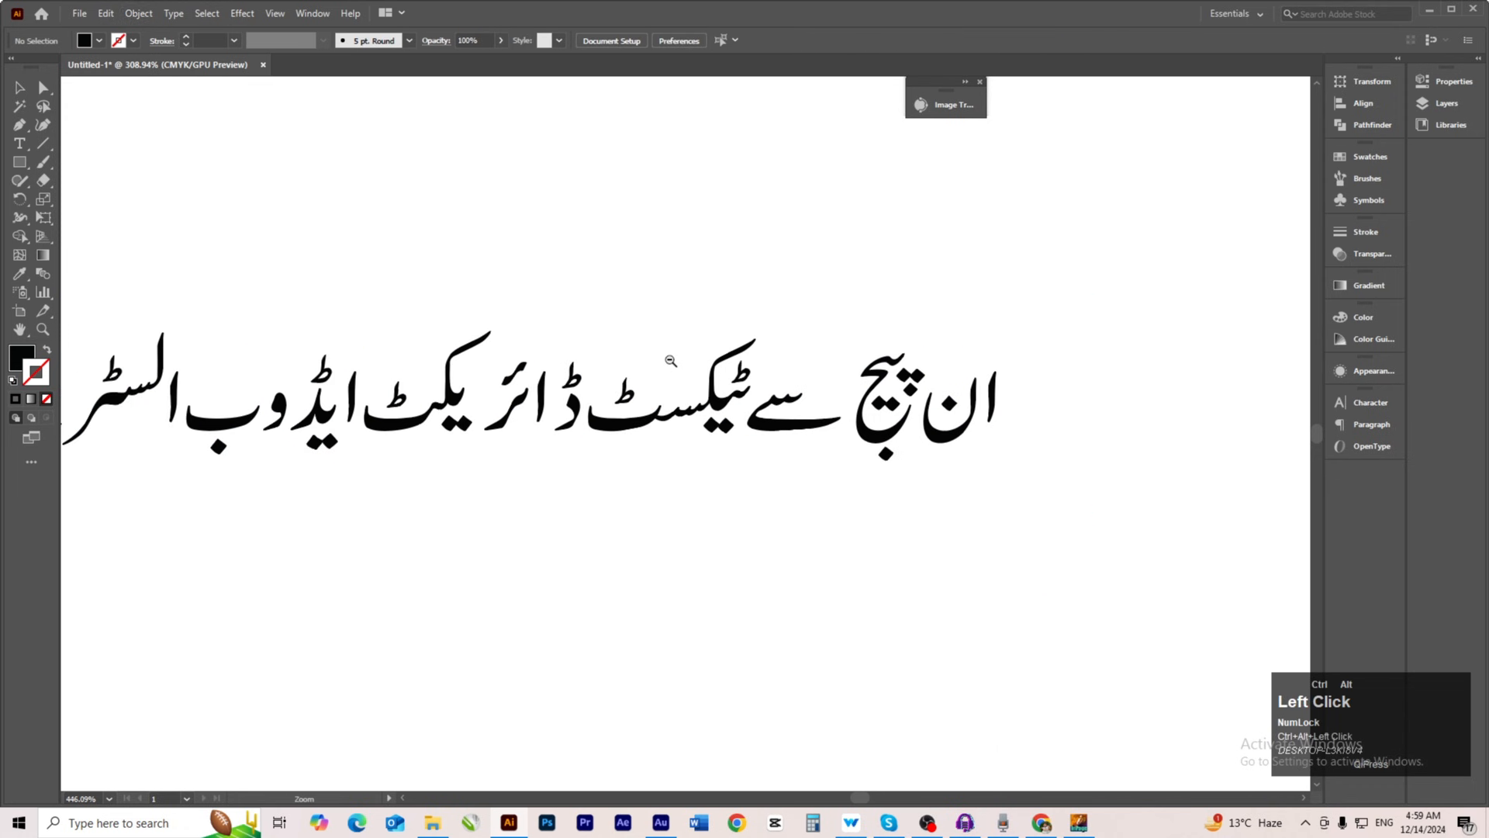
{"action": "scroll", "coordinate": [819, 450], "scroll_direction": "up", "scroll_amount": 1}
{"action": "scroll", "coordinate": [698, 509], "scroll_direction": "down", "scroll_amount": 1}
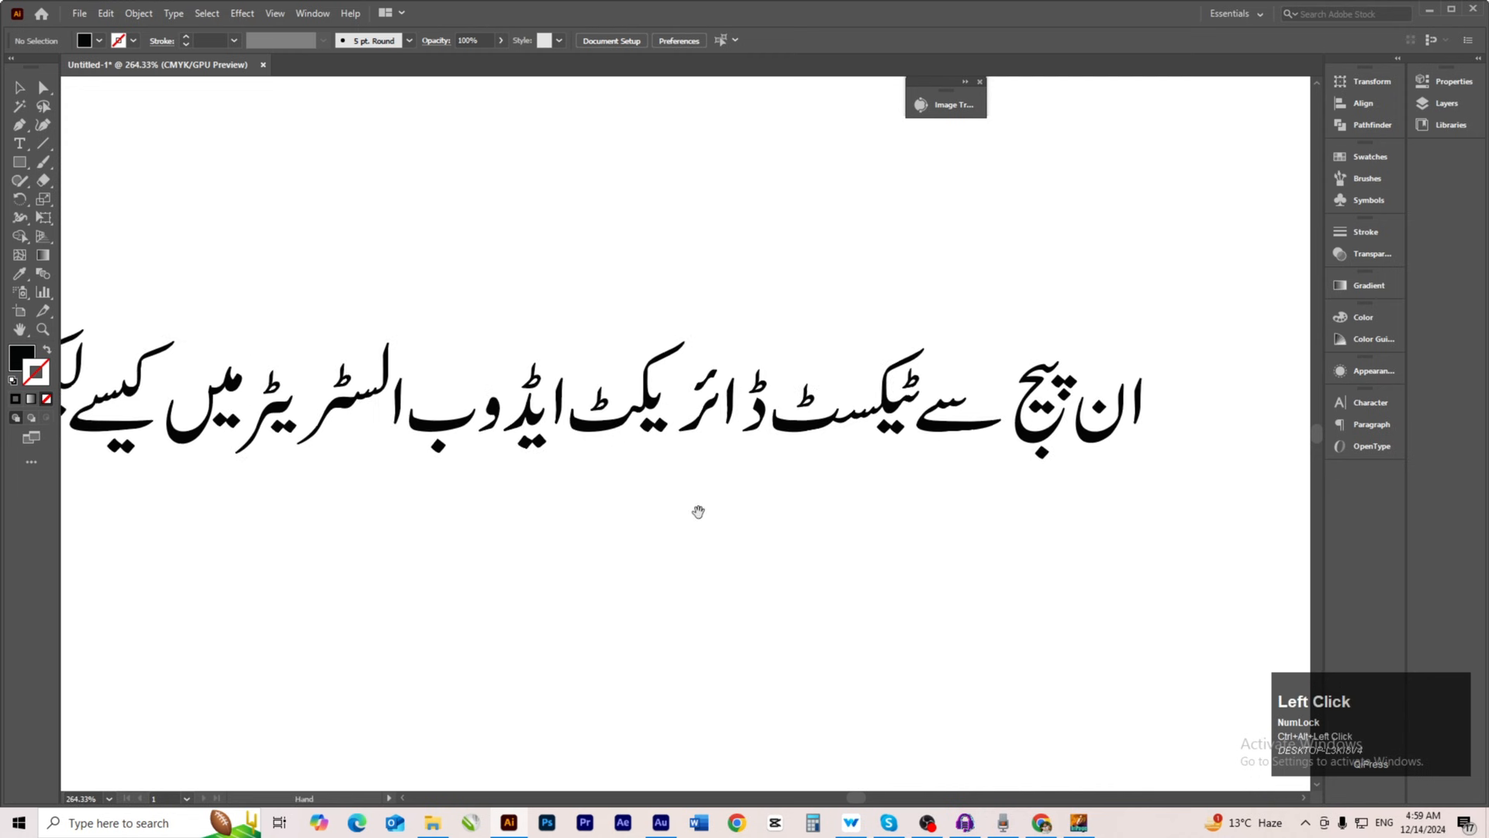
{"action": "key", "text": "ctrl"}
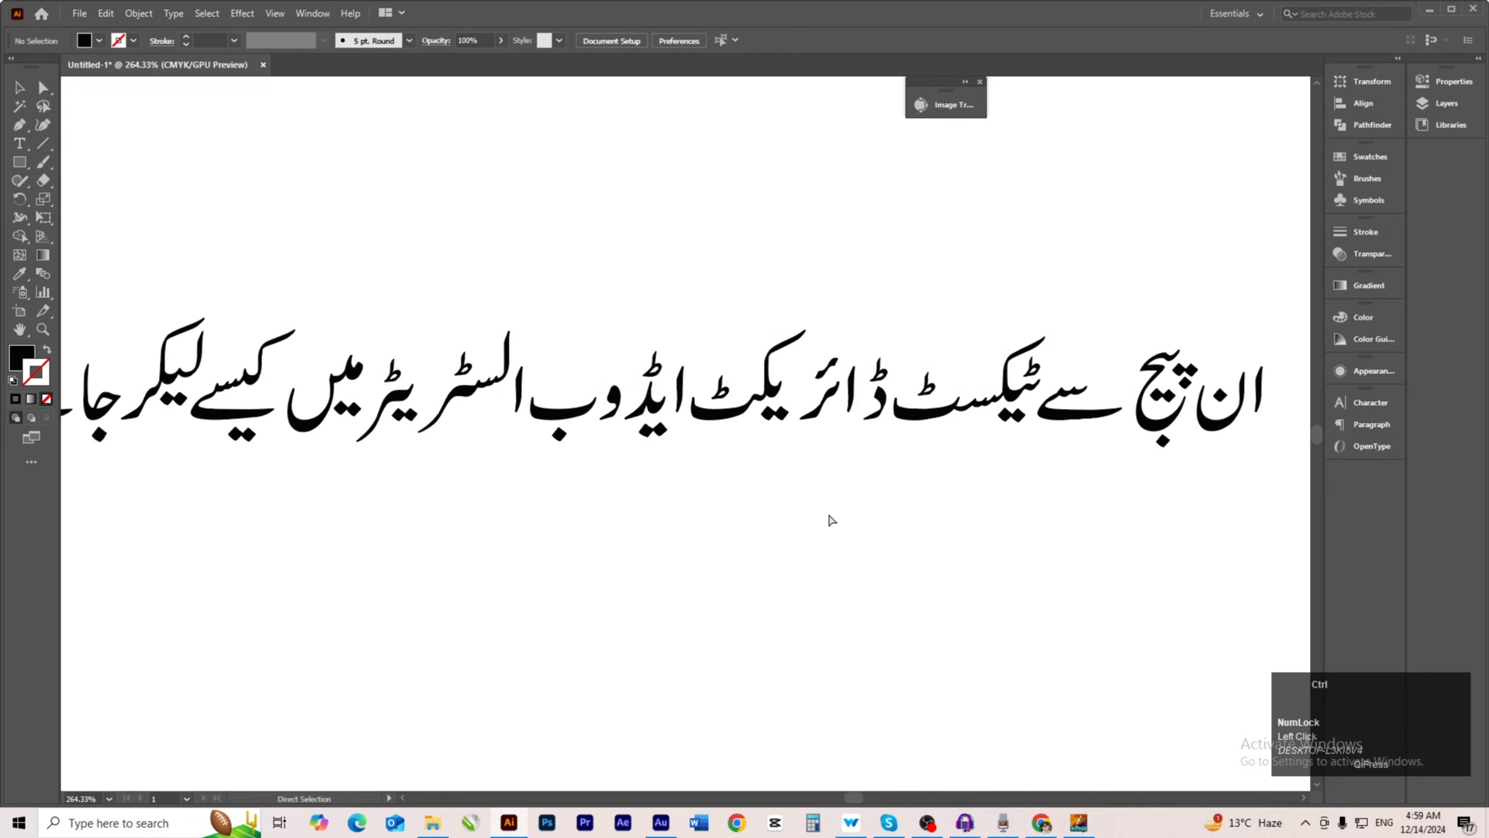
{"action": "key", "text": "ctrl+z"}
{"action": "key", "text": "ctrl+z"}
{"action": "key", "text": "ctrl+z"}
{"action": "key", "text": "ctrl+z"}
{"action": "key", "text": "ctrl+z"}
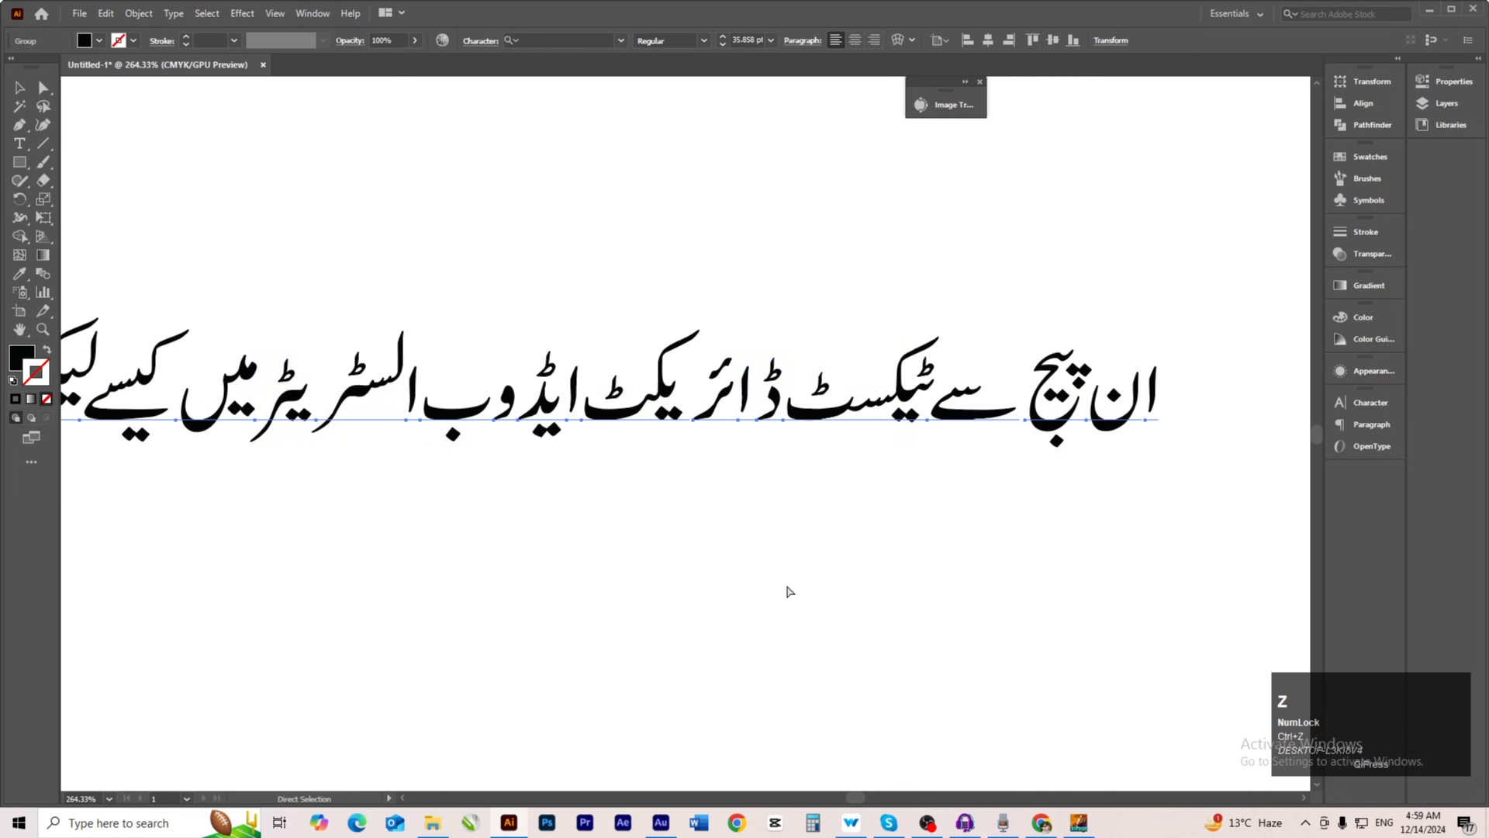
{"action": "left_click", "coordinate": [785, 588]}
Step: Select the pasted Urdu text group and ungroup it without expanding it
{"action": "left_click_drag", "start_coordinate": [669, 420], "coordinate": [789, 471]}
{"action": "left_click_drag", "start_coordinate": [645, 293], "coordinate": [580, 341]}
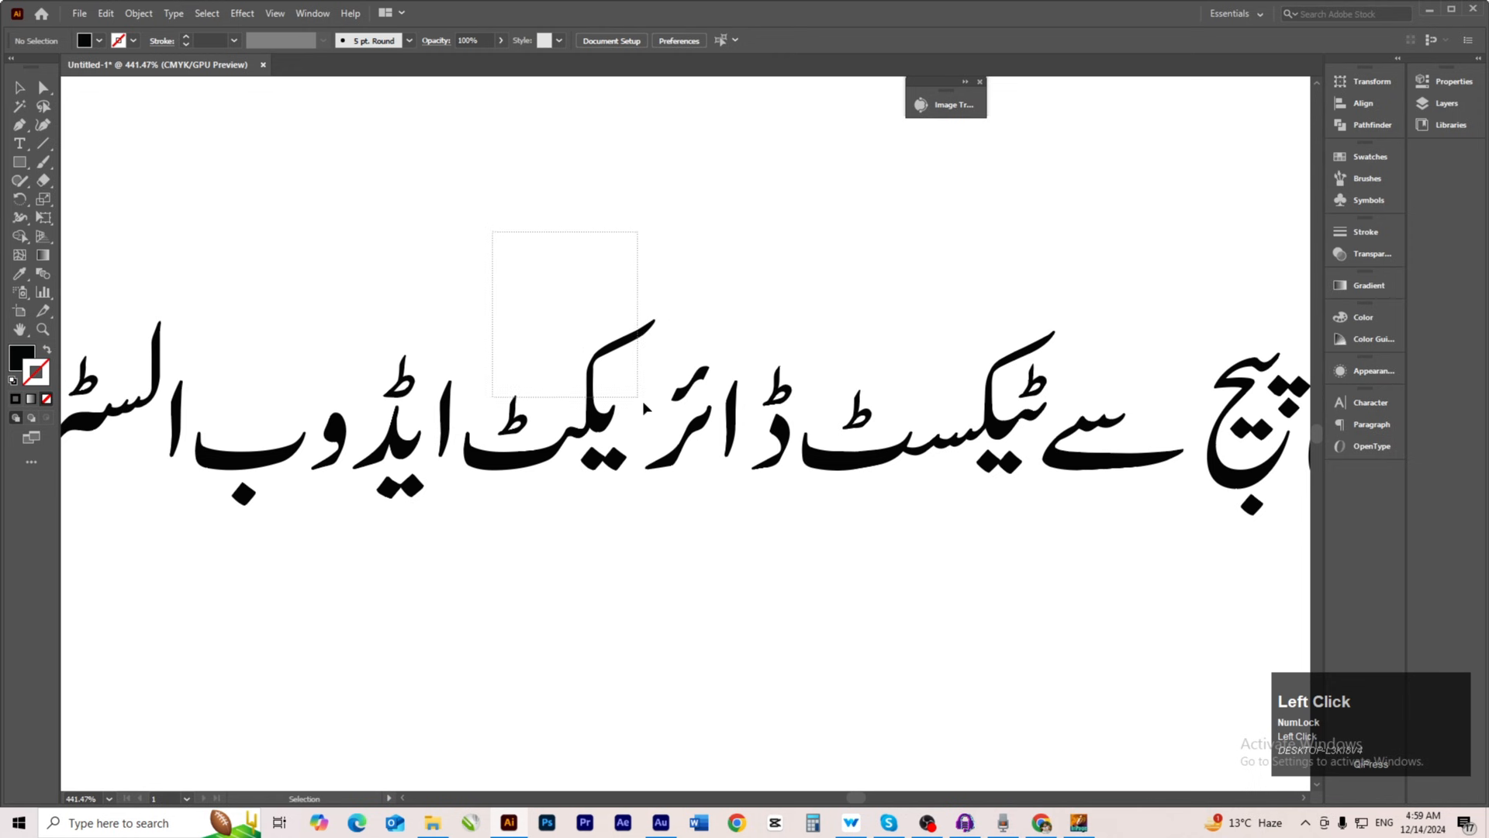
{"action": "left_click_drag", "start_coordinate": [643, 403], "coordinate": [640, 404]}
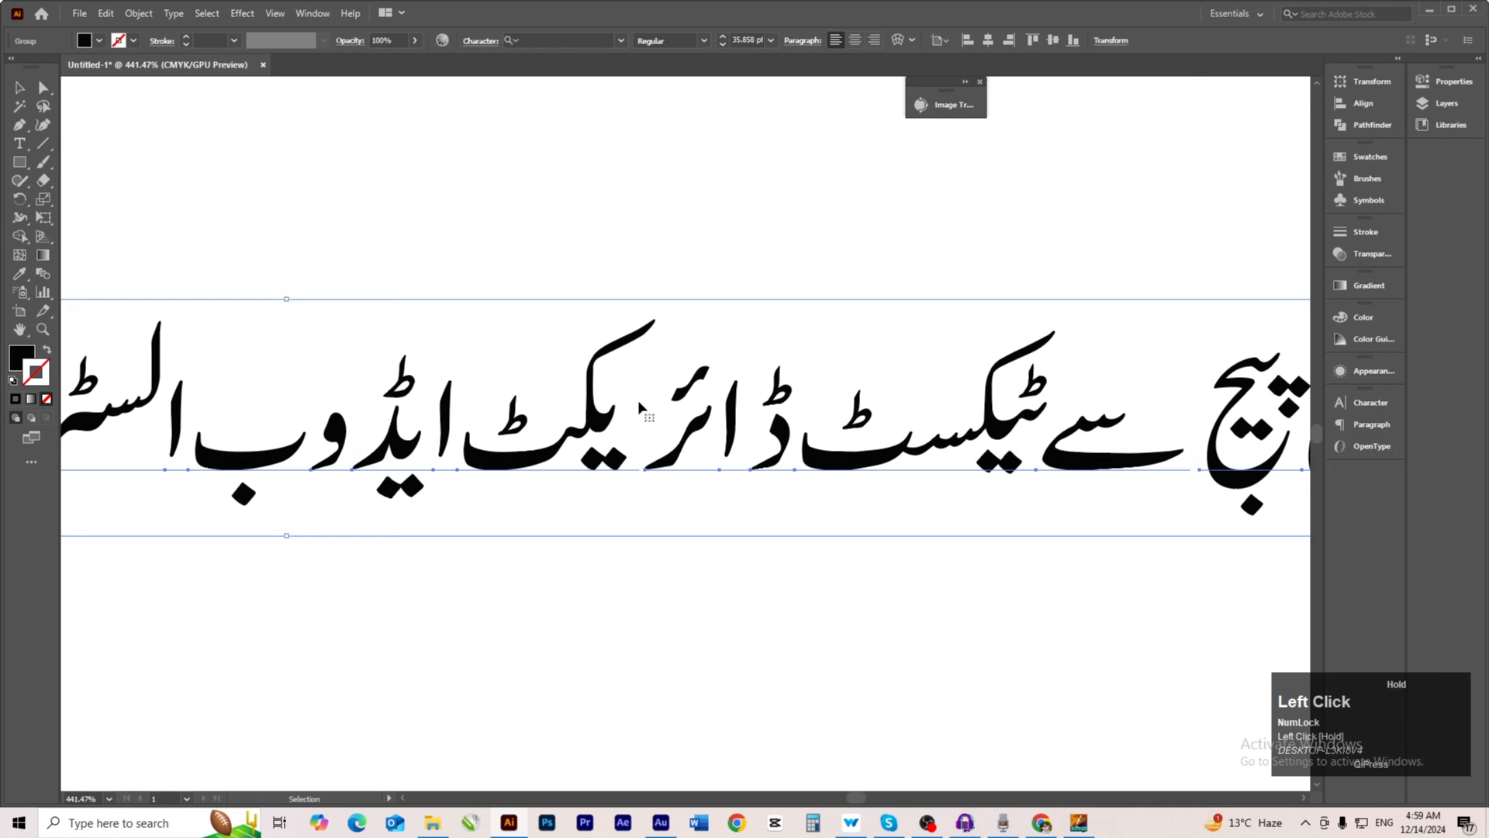
{"action": "right_click", "coordinate": [141, 23]}
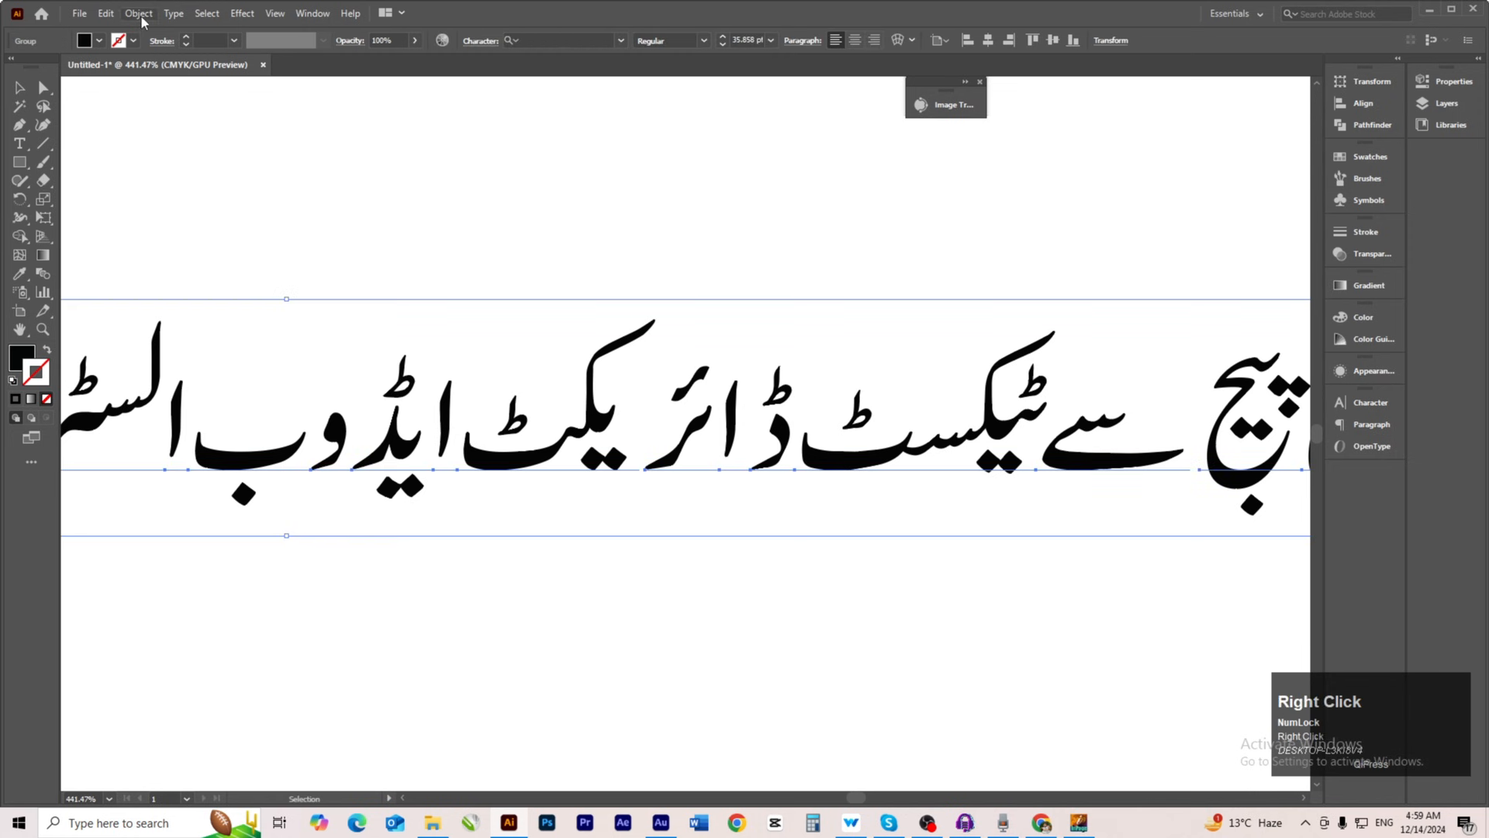
{"action": "left_click", "coordinate": [141, 18]}
{"action": "right_click", "coordinate": [600, 425]}
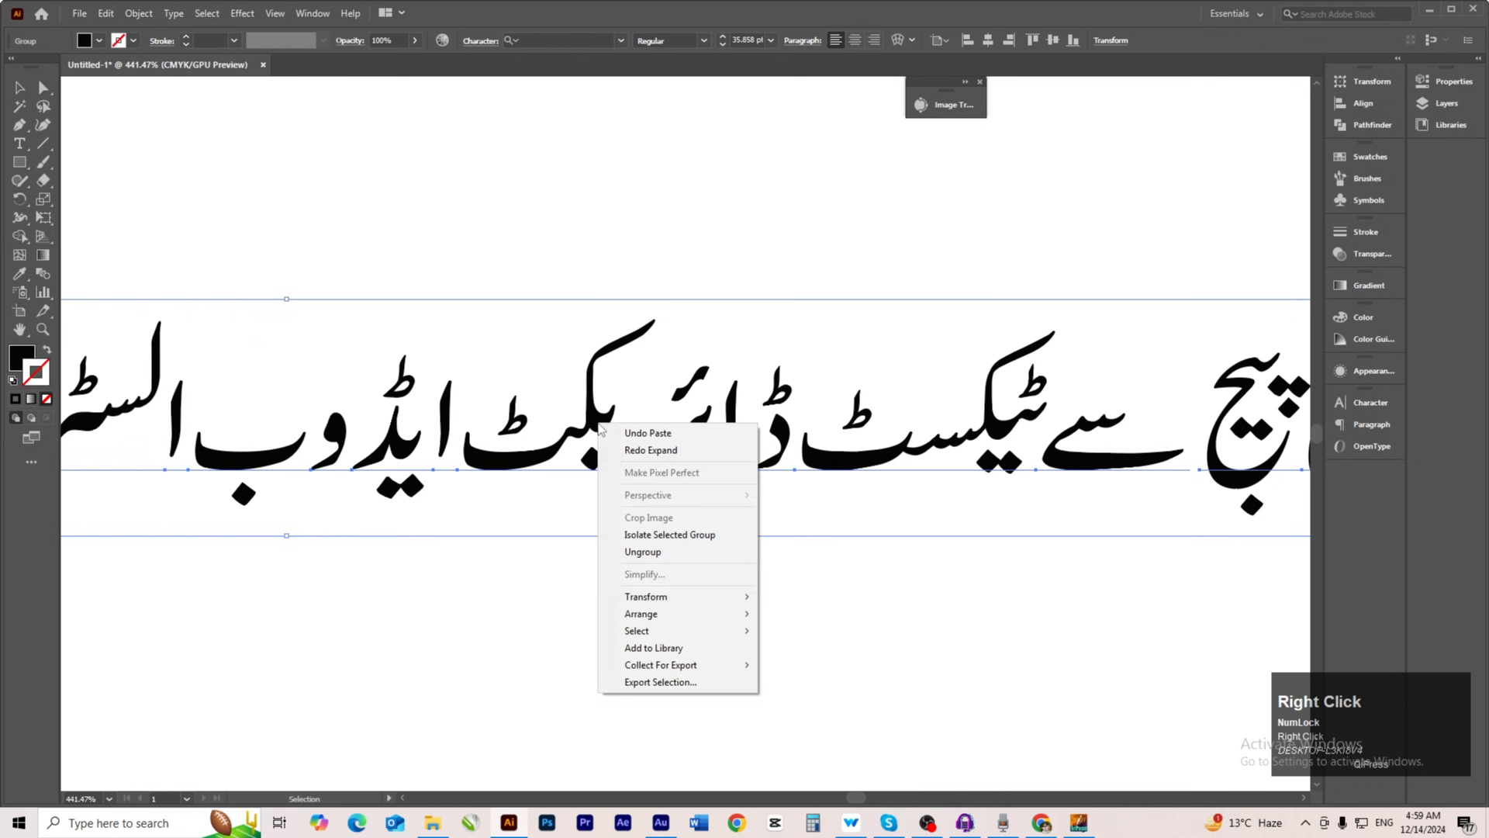
{"action": "left_click", "coordinate": [665, 552]}
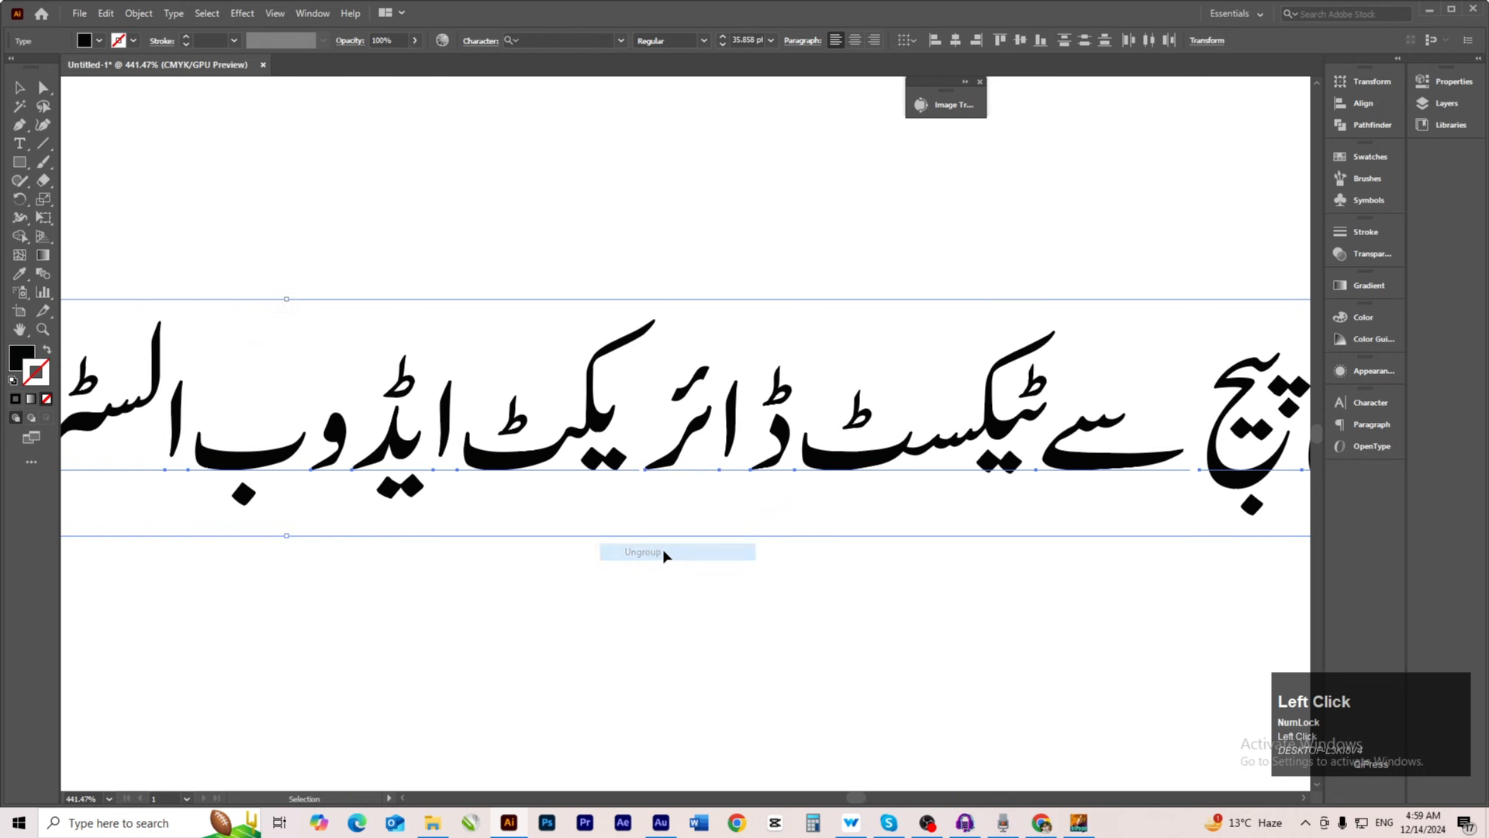
{"action": "left_click", "coordinate": [785, 627]}
Step: Try moving the ungrouped text piece ڈائر separately from the line, and undo the move
{"action": "left_click_drag", "start_coordinate": [693, 446], "coordinate": [671, 458]}
{"action": "key", "text": "ctrl+z"}
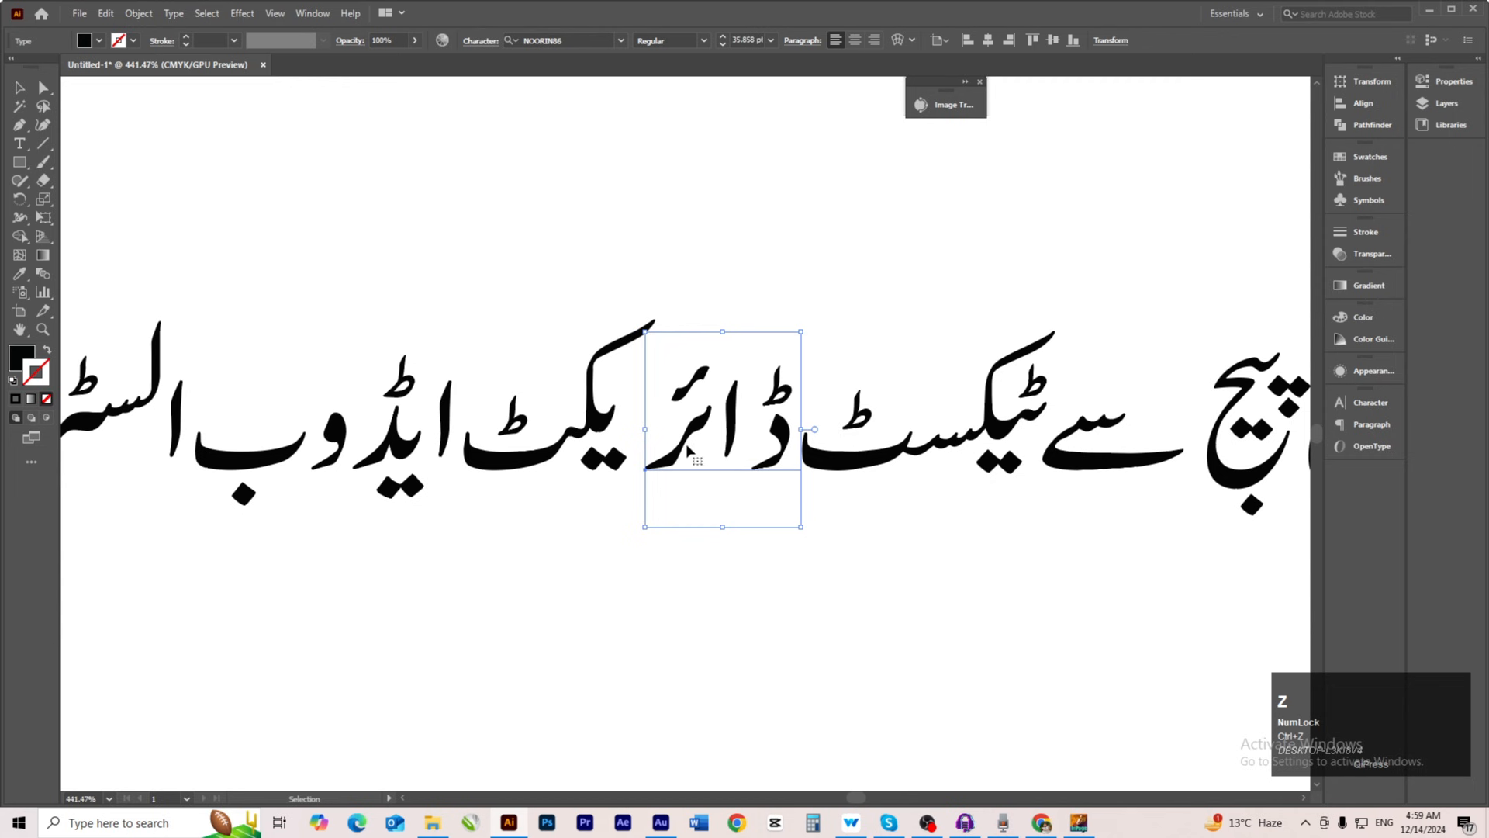
{"action": "left_click", "coordinate": [687, 450]}
{"action": "left_click_drag", "start_coordinate": [707, 423], "coordinate": [713, 423]}
{"action": "left_click", "coordinate": [838, 605]}
Step: Select the entire Urdu line and place a duplicate of it directly above the original
{"action": "scroll", "coordinate": [877, 509], "scroll_direction": "down", "scroll_amount": 5}
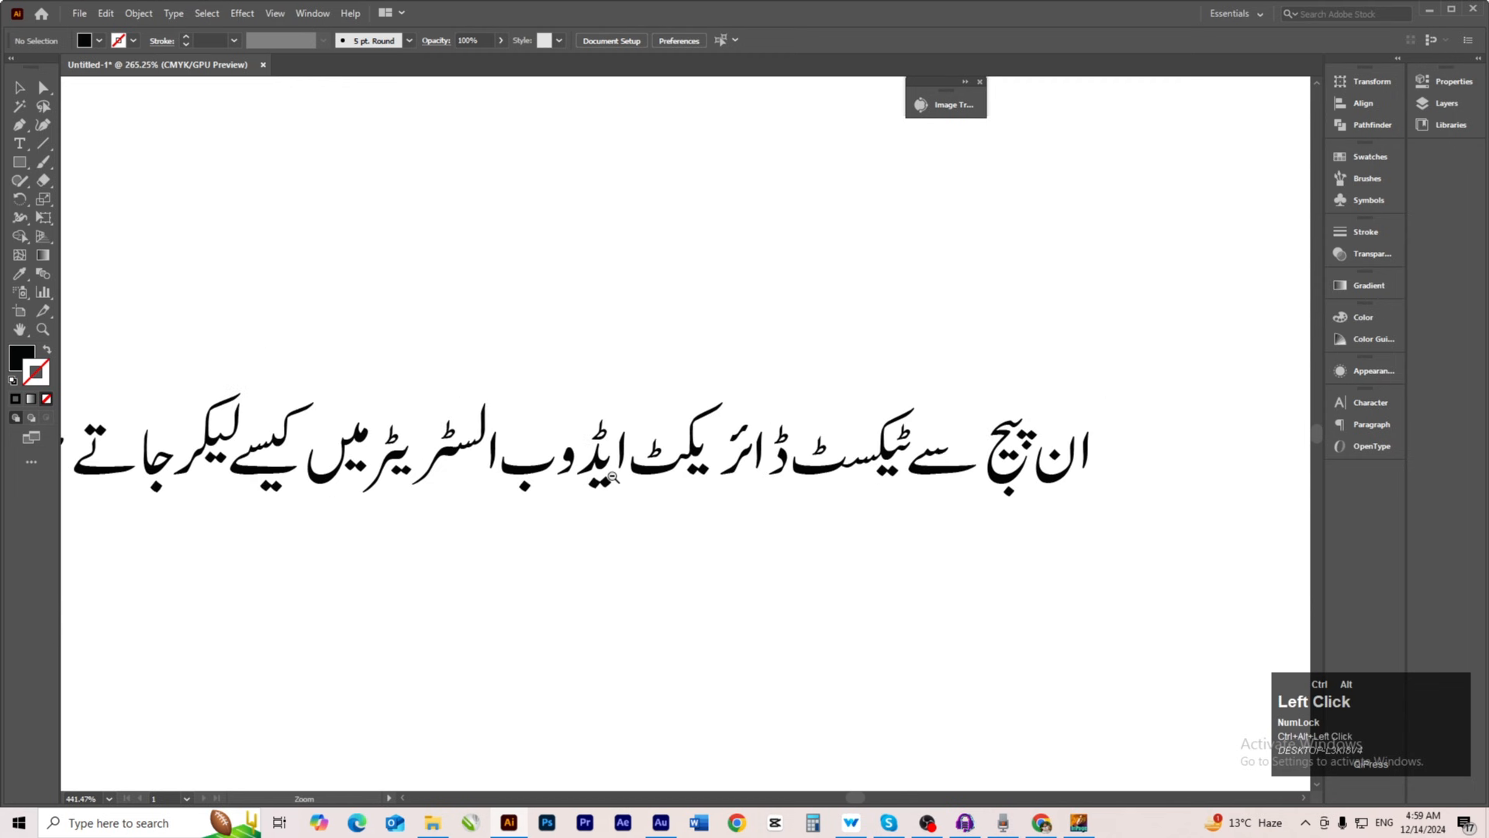
{"action": "left_click_drag", "start_coordinate": [802, 558], "coordinate": [704, 558]}
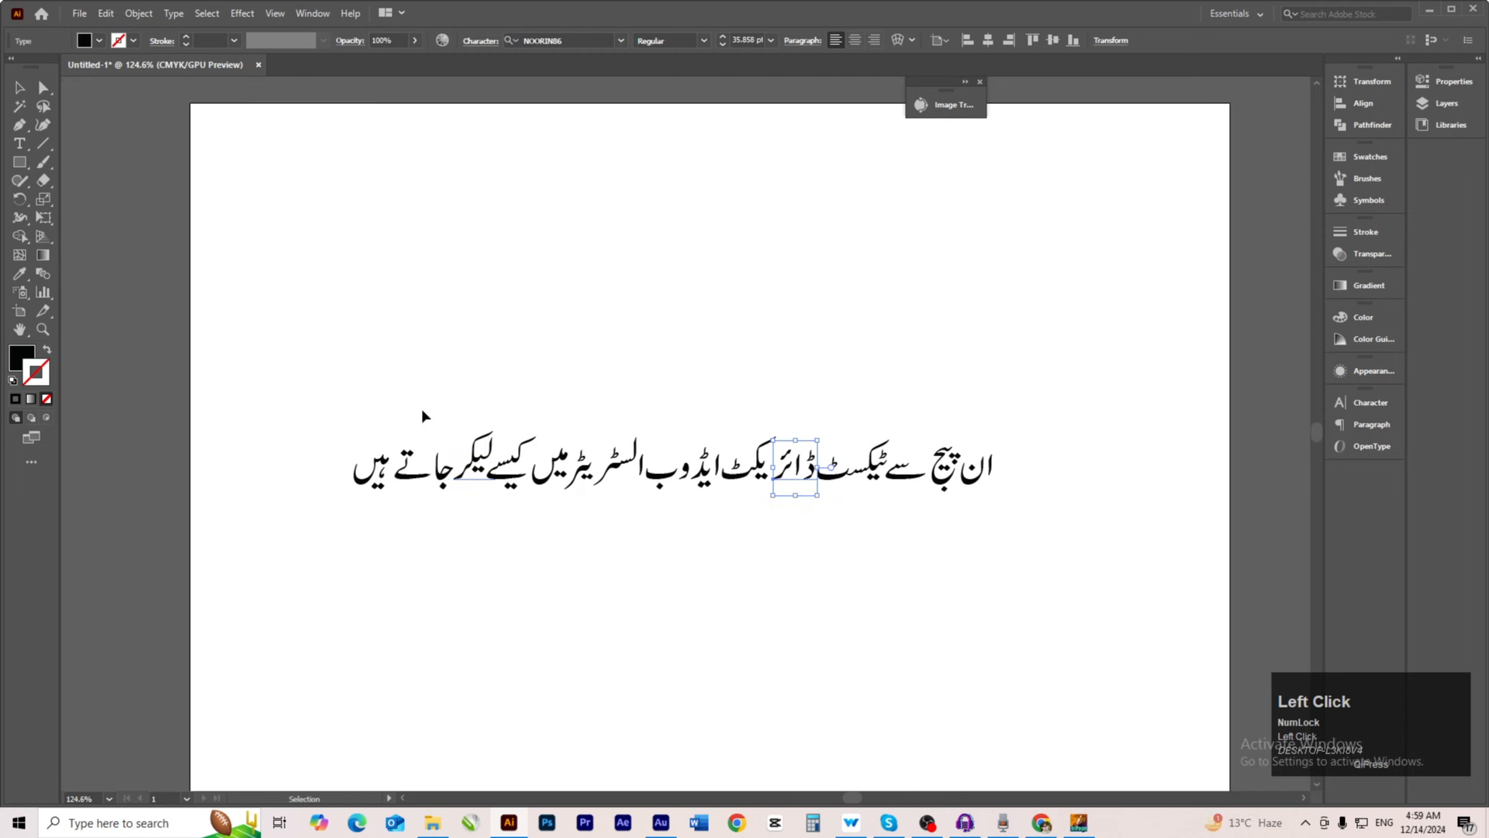
{"action": "left_click_drag", "start_coordinate": [321, 341], "coordinate": [1140, 531]}
{"action": "key", "text": "ctrl+space"}
{"action": "left_click", "coordinate": [777, 530], "text": "ctrl"}
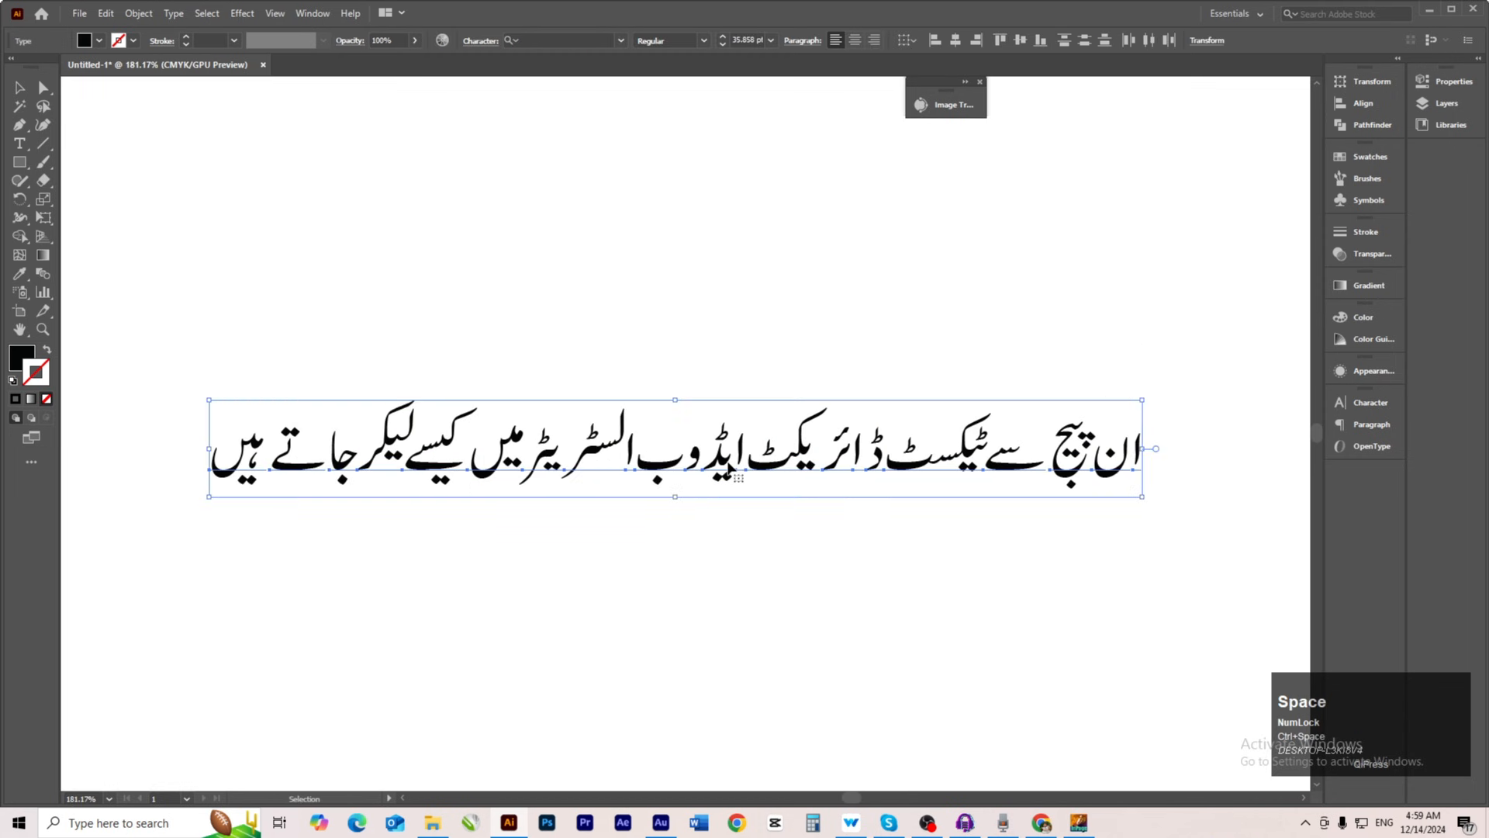
{"action": "left_click_drag", "start_coordinate": [735, 462], "coordinate": [735, 355]}
Step: Expand the upper copy of the Urdu line with Object and Fill enabled
{"action": "left_click", "coordinate": [747, 409], "text": "ctrl"}
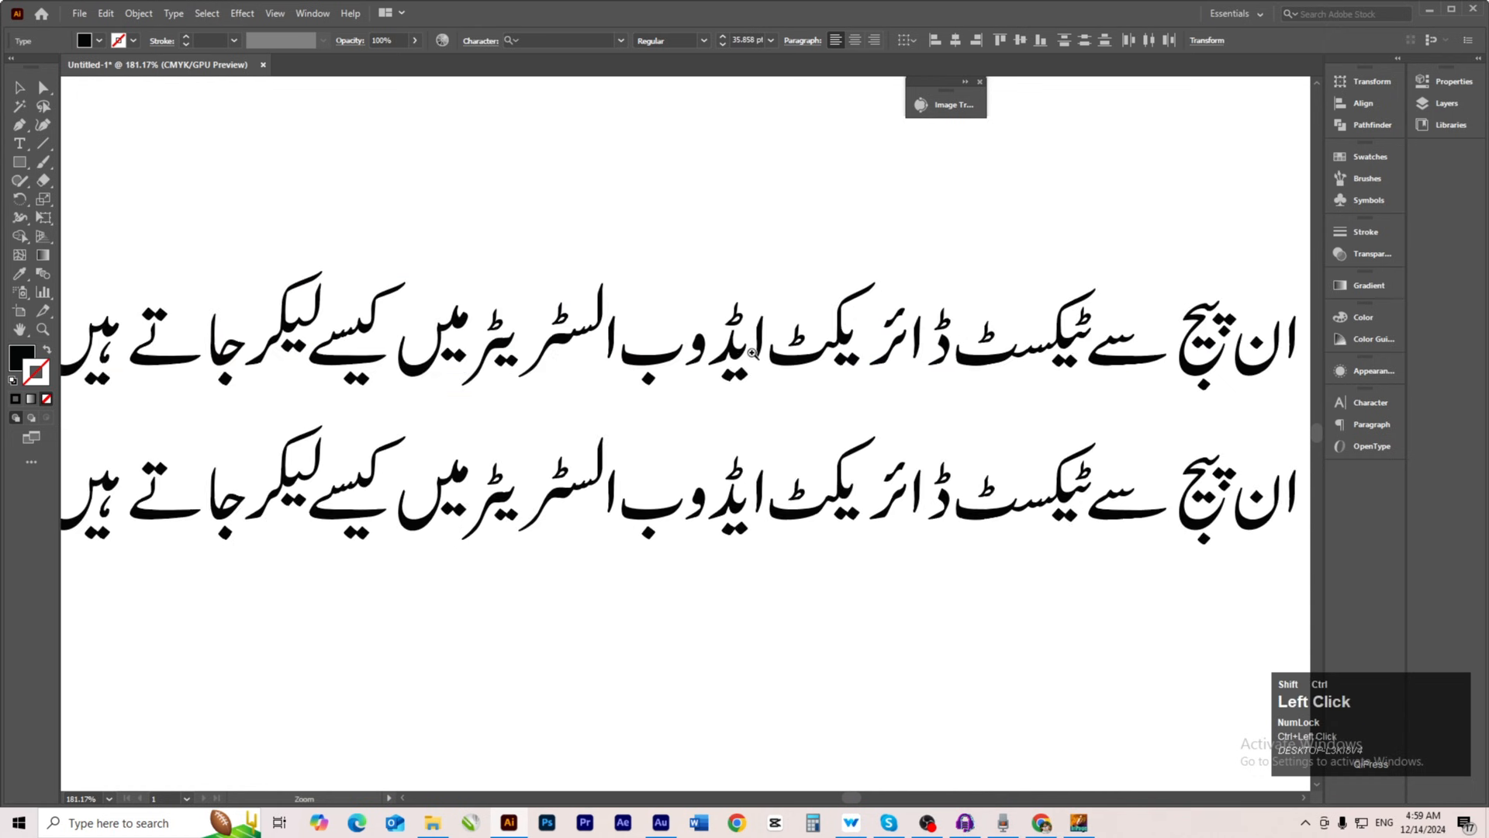
{"action": "left_click", "coordinate": [144, 13]}
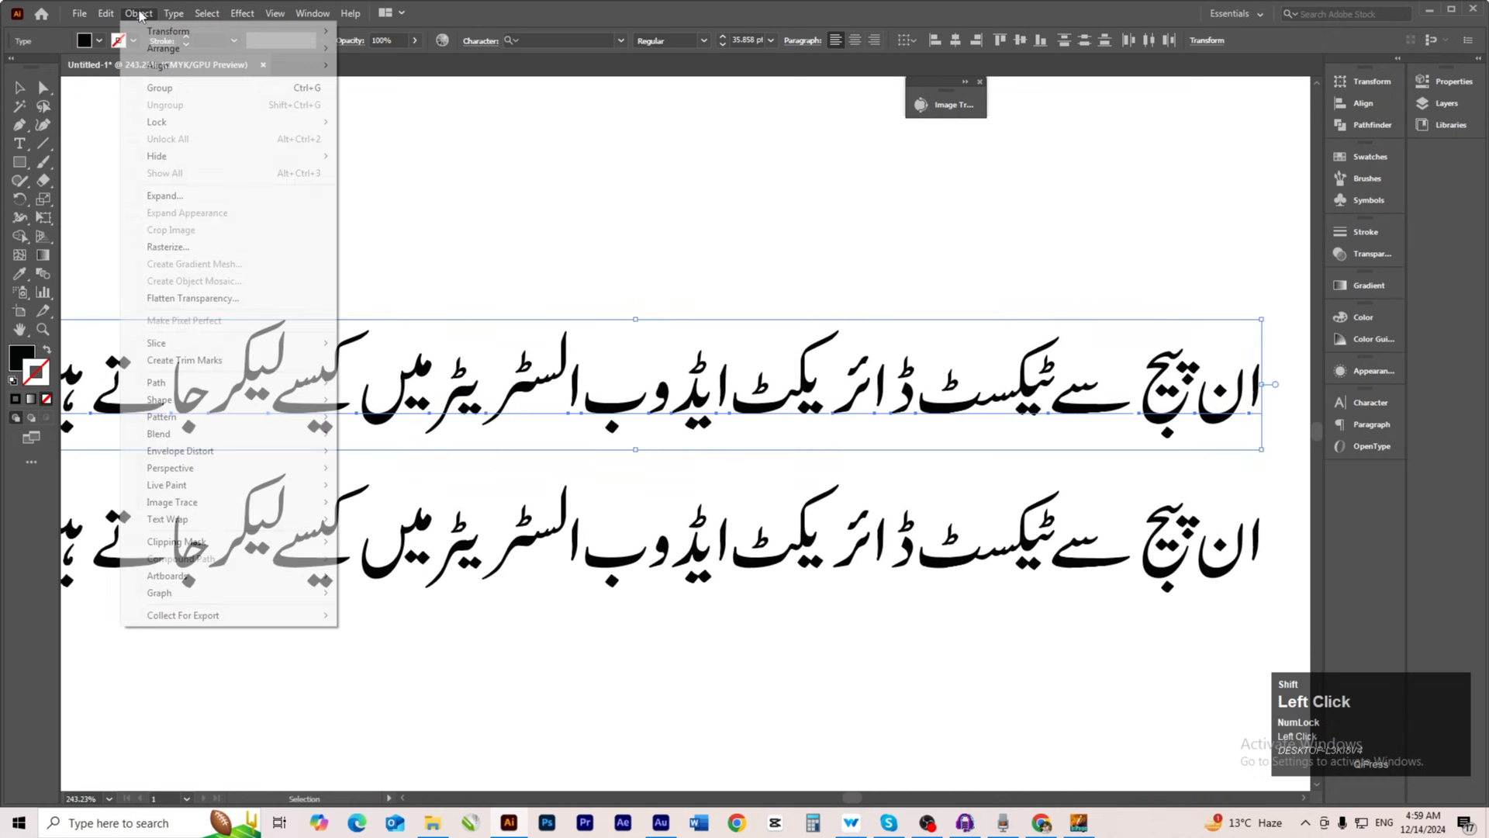
{"action": "left_click", "coordinate": [163, 196]}
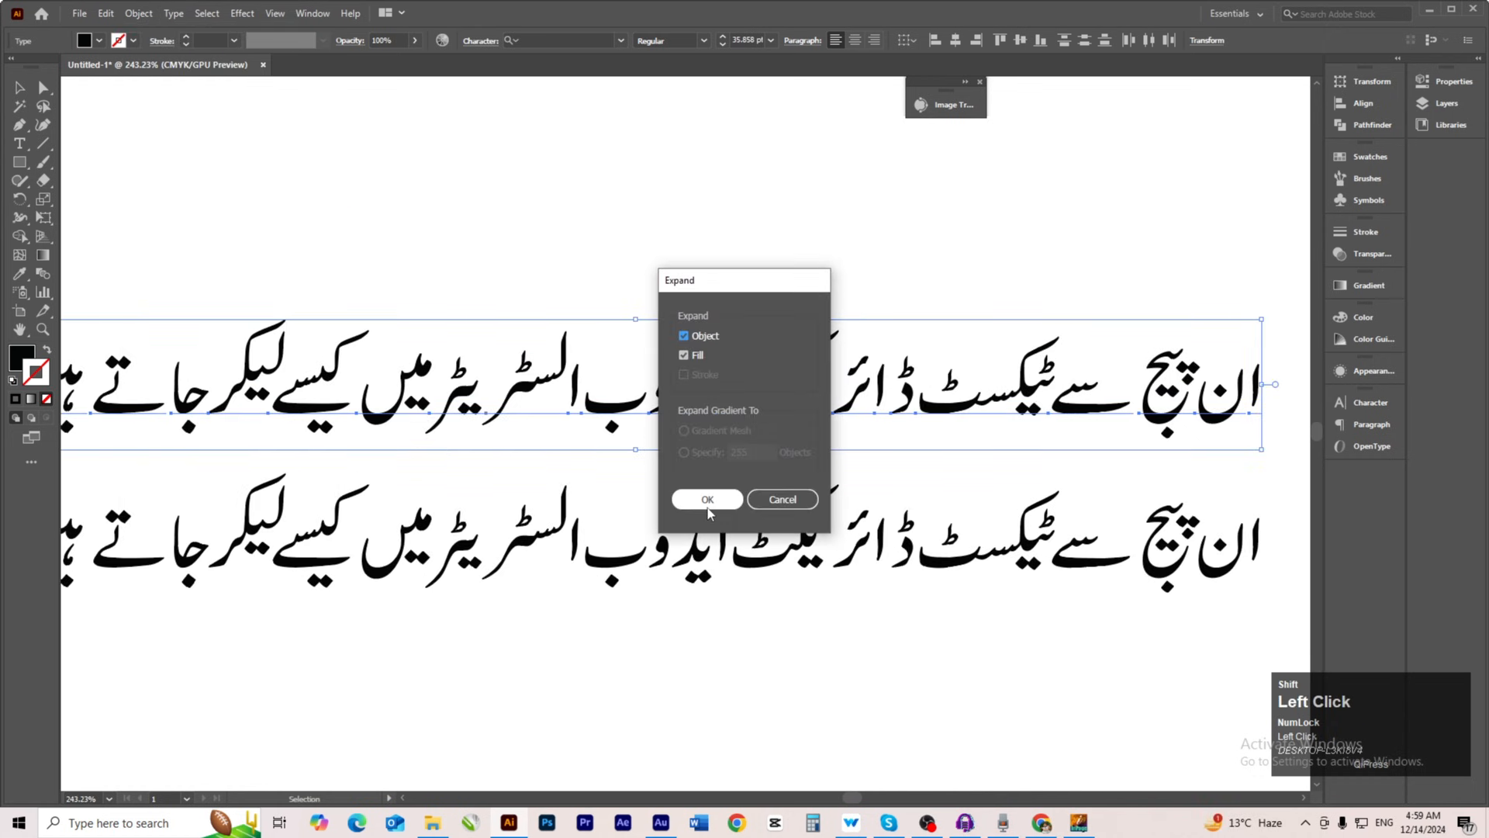
{"action": "left_click", "coordinate": [707, 498]}
{"action": "left_click", "coordinate": [771, 256]}
Step: Select separate letter shapes of ڈائر in the expanded upper line one by one: the alef, the ئر stroke and the mark above it
{"action": "left_click", "coordinate": [979, 446], "text": "ctrl"}
{"action": "left_click", "coordinate": [979, 446], "text": "ctrl"}
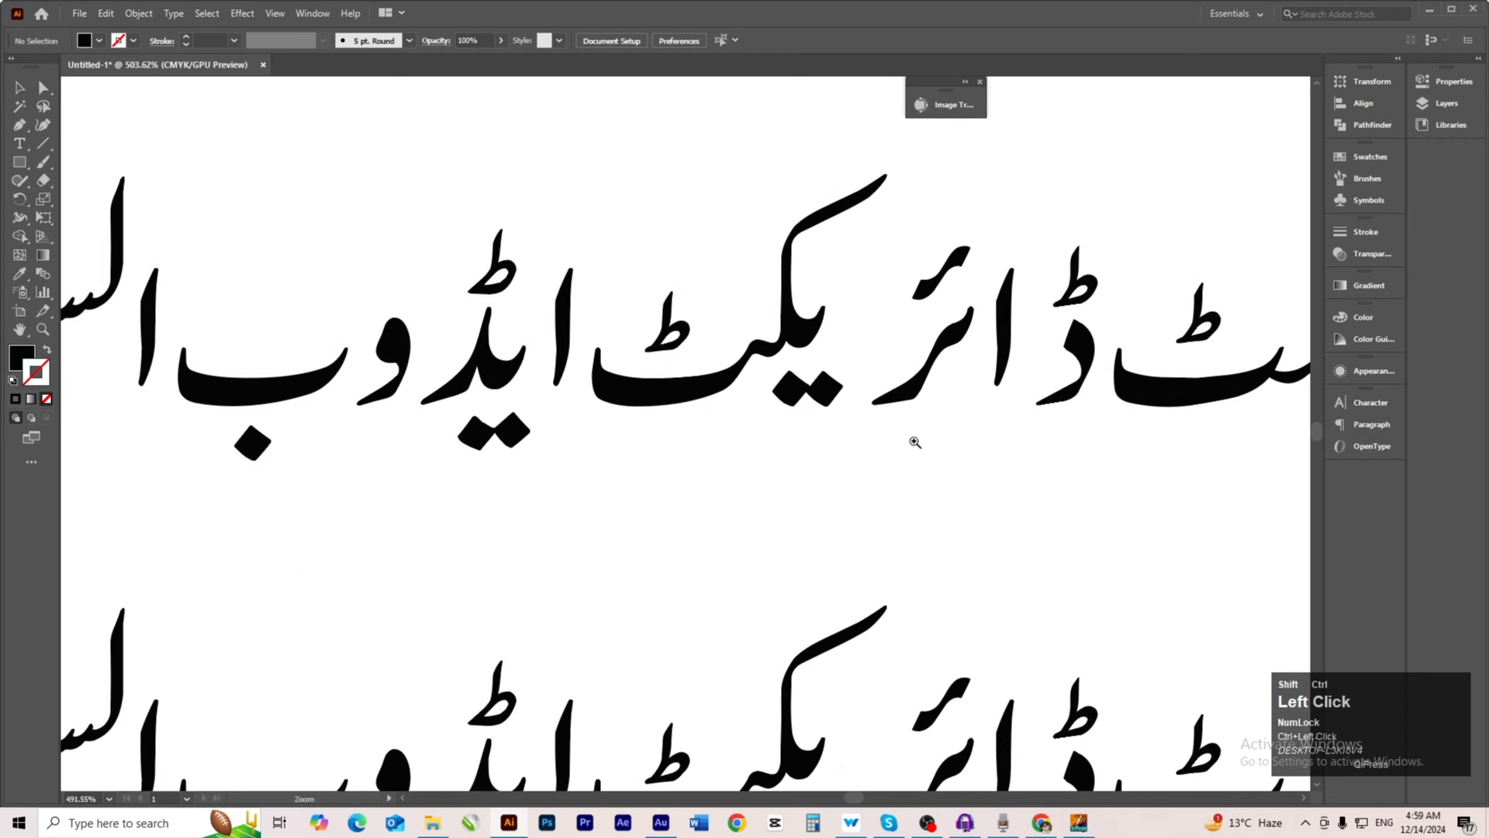
{"action": "left_click_drag", "start_coordinate": [913, 432], "coordinate": [841, 429]}
{"action": "left_click", "coordinate": [902, 372]}
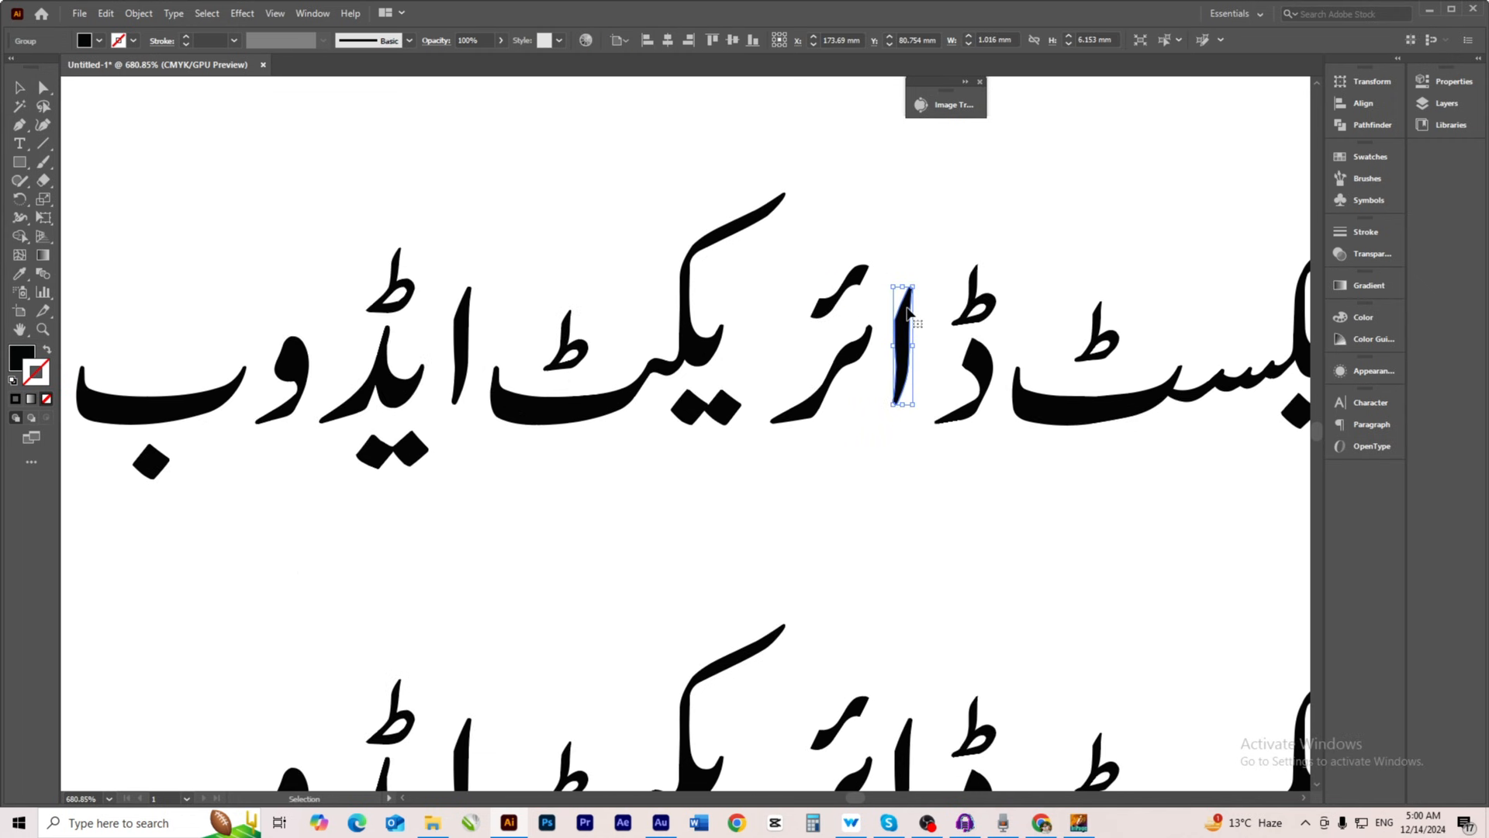
{"action": "left_click_drag", "start_coordinate": [894, 342], "coordinate": [1082, 418]}
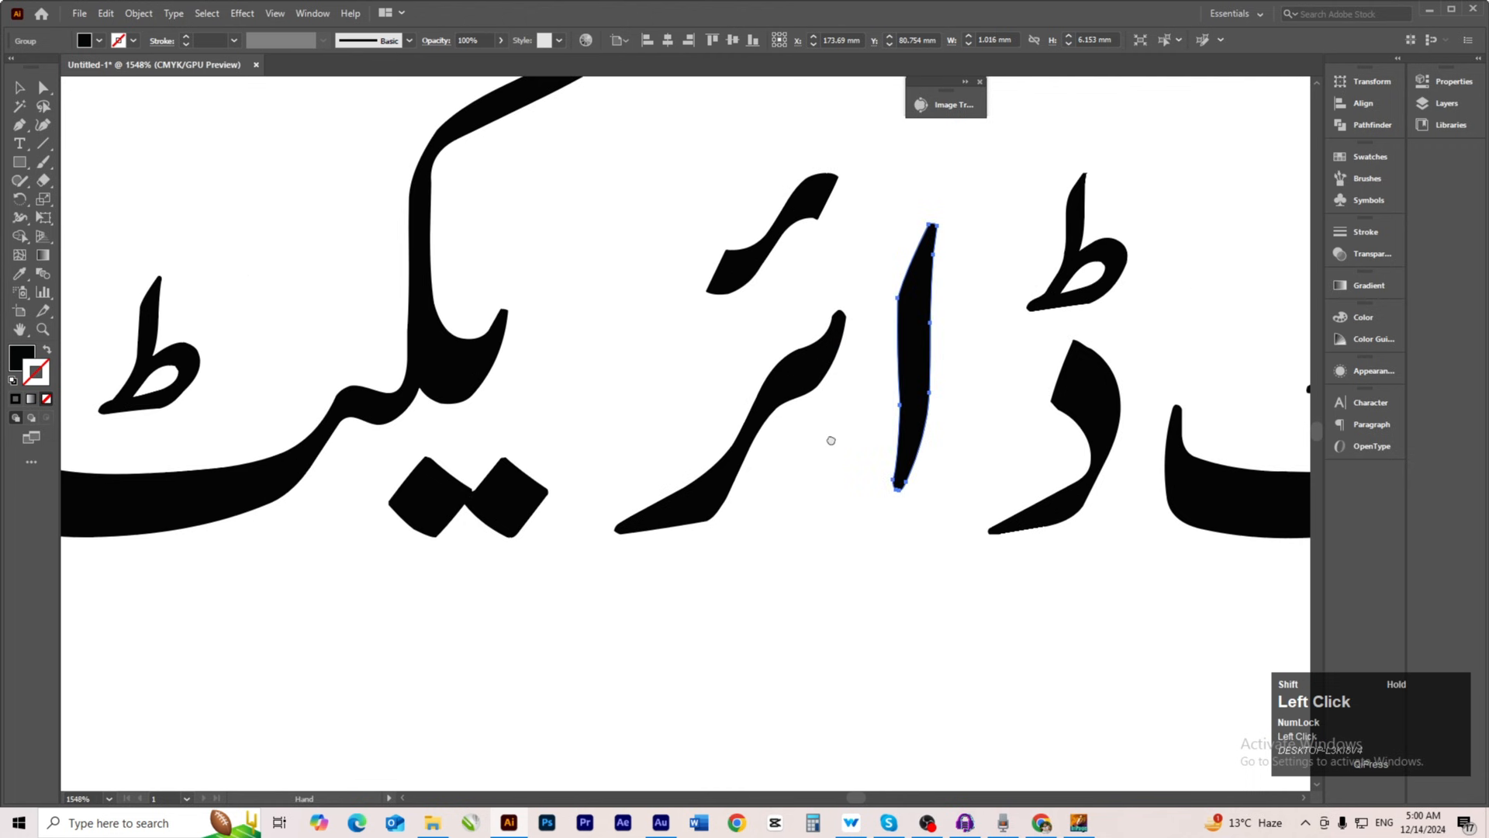
{"action": "left_click_drag", "start_coordinate": [831, 439], "coordinate": [688, 478]}
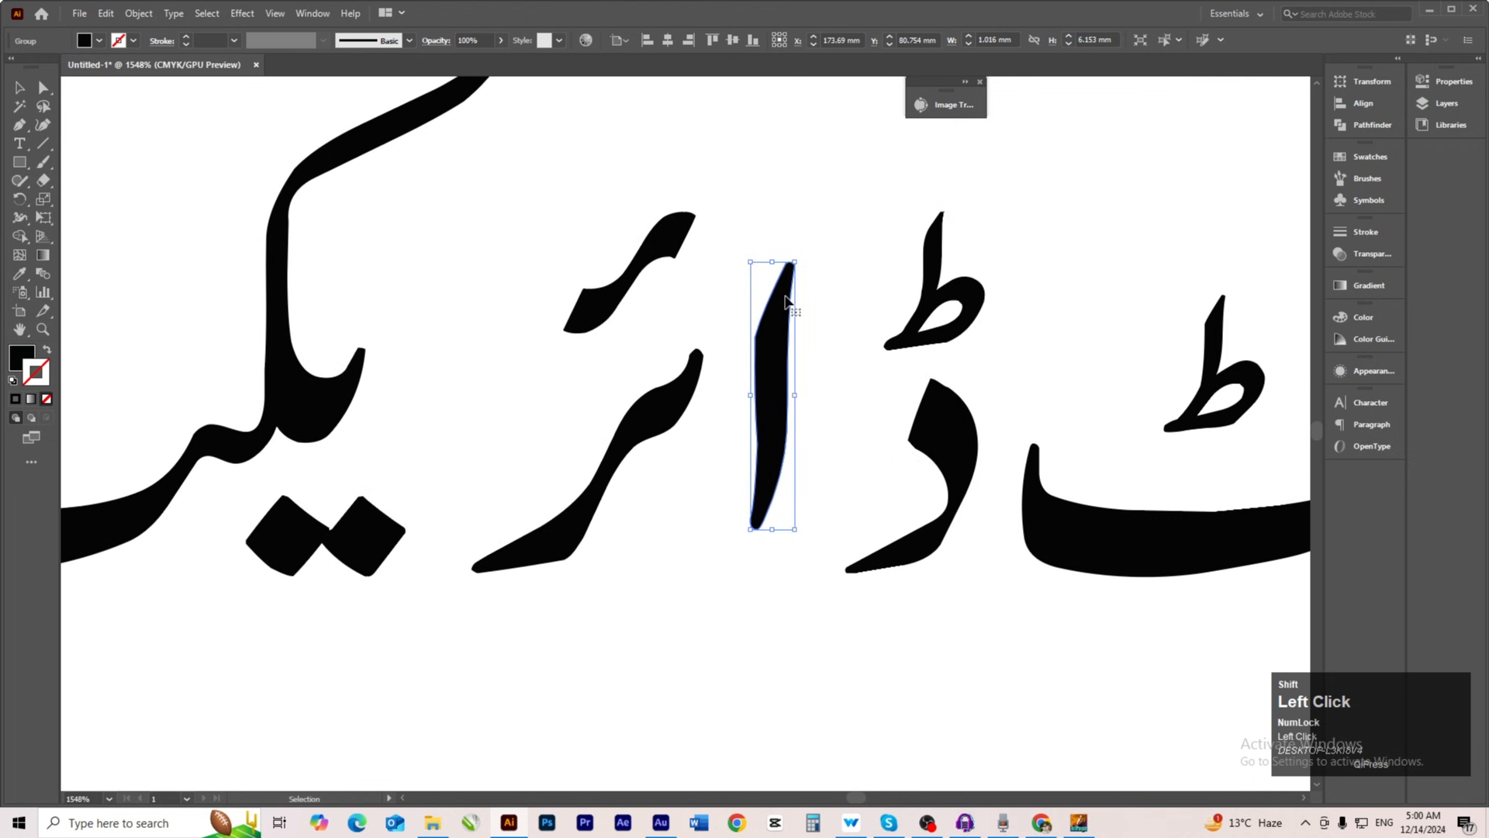
{"action": "left_click", "coordinate": [645, 448]}
{"action": "left_click", "coordinate": [652, 289]}
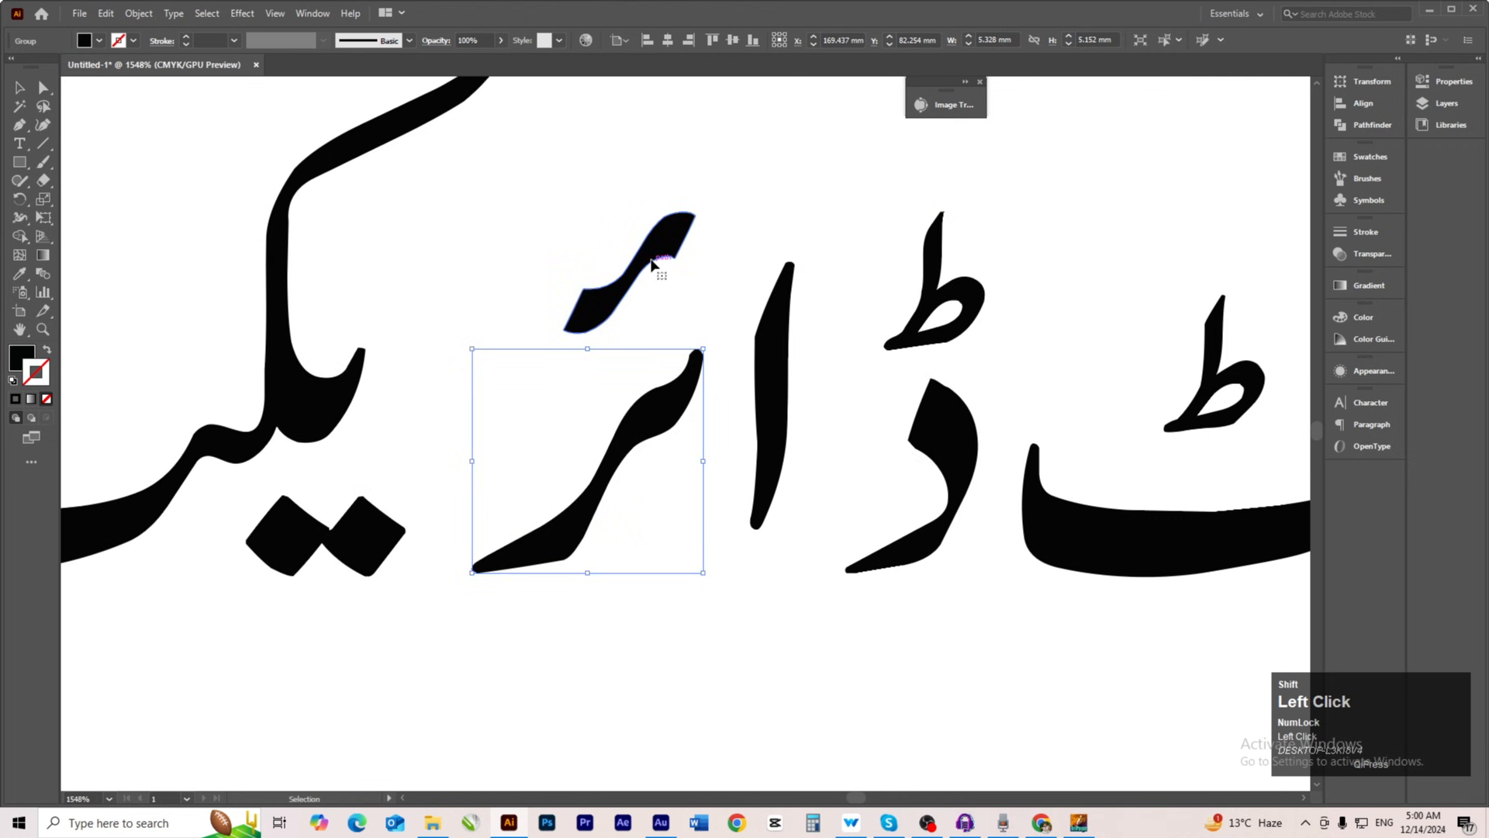
Step: Try moving the unexpanded text piece ڈائر in the lower Urdu line sideways, and undo the move
{"action": "scroll", "coordinate": [613, 466], "scroll_direction": "down", "scroll_amount": 4}
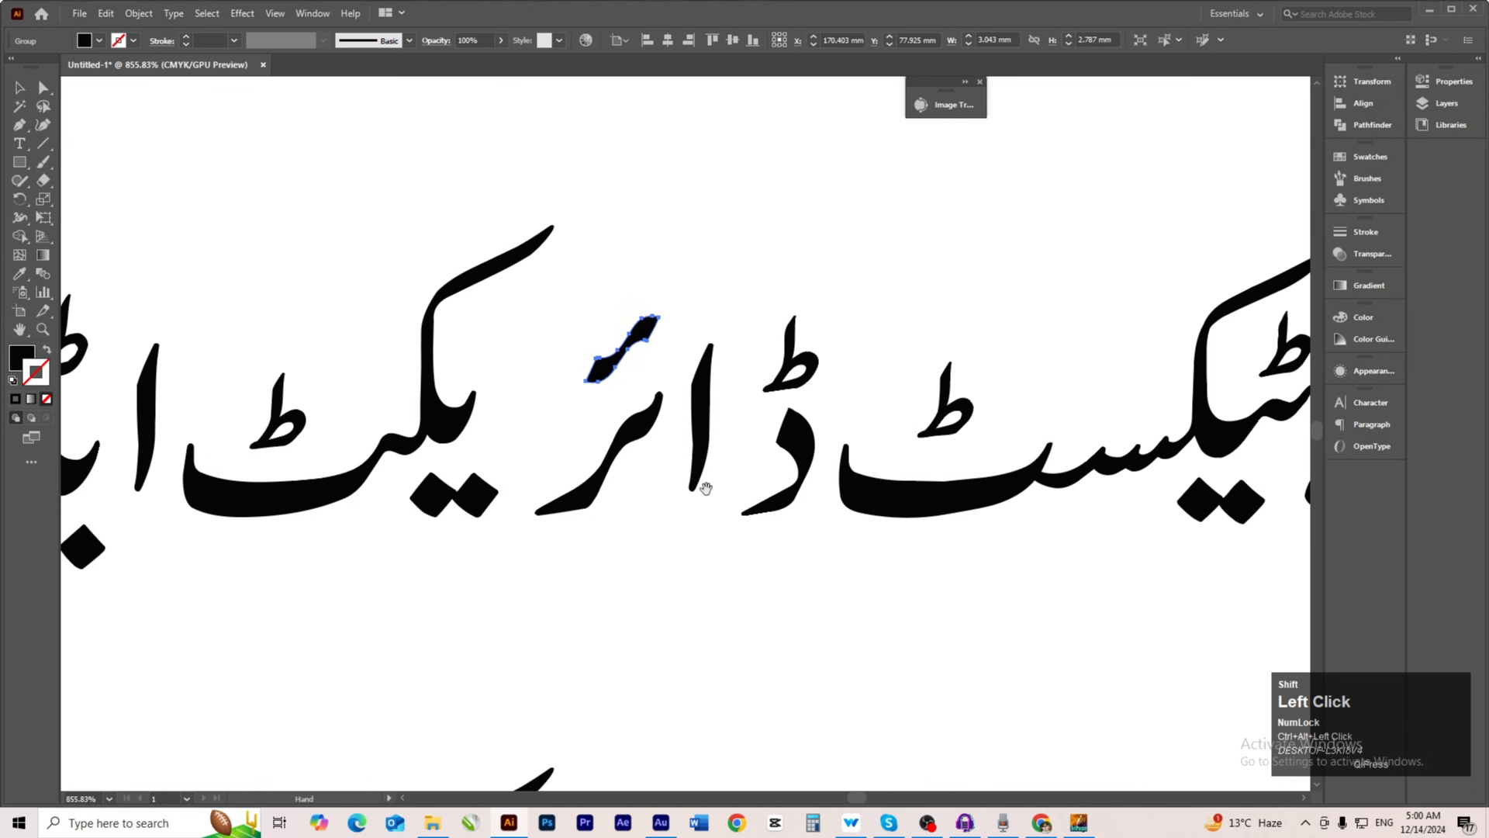
{"action": "scroll", "coordinate": [702, 490], "scroll_direction": "up", "scroll_amount": 2}
{"action": "scroll", "coordinate": [732, 332], "scroll_direction": "down", "scroll_amount": 1}
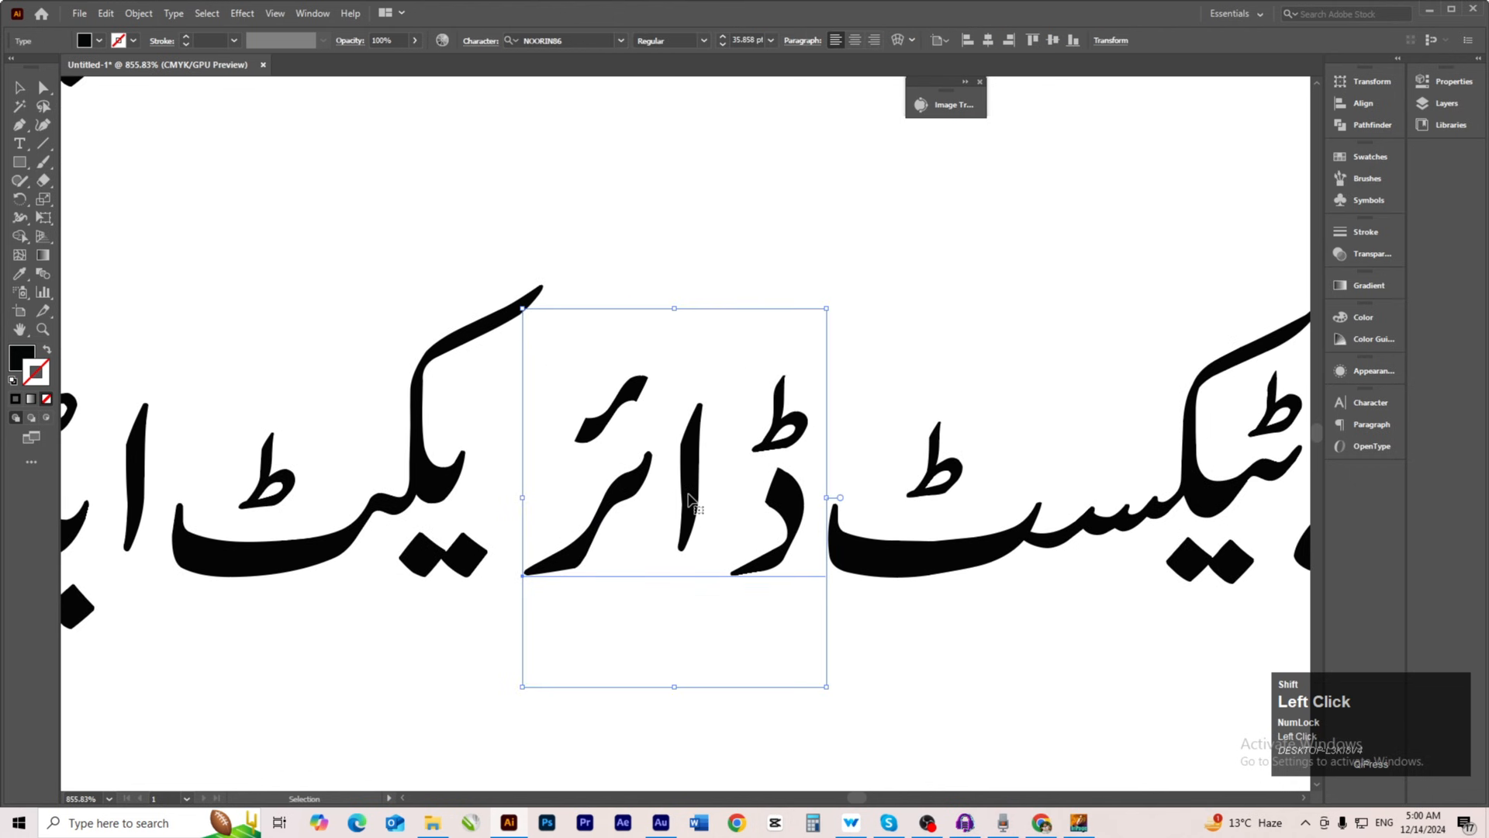
{"action": "left_click", "coordinate": [694, 503], "text": "ctrl"}
{"action": "scroll", "coordinate": [692, 496], "scroll_direction": "up", "scroll_amount": 1}
{"action": "left_click_drag", "start_coordinate": [693, 496], "coordinate": [615, 498]}
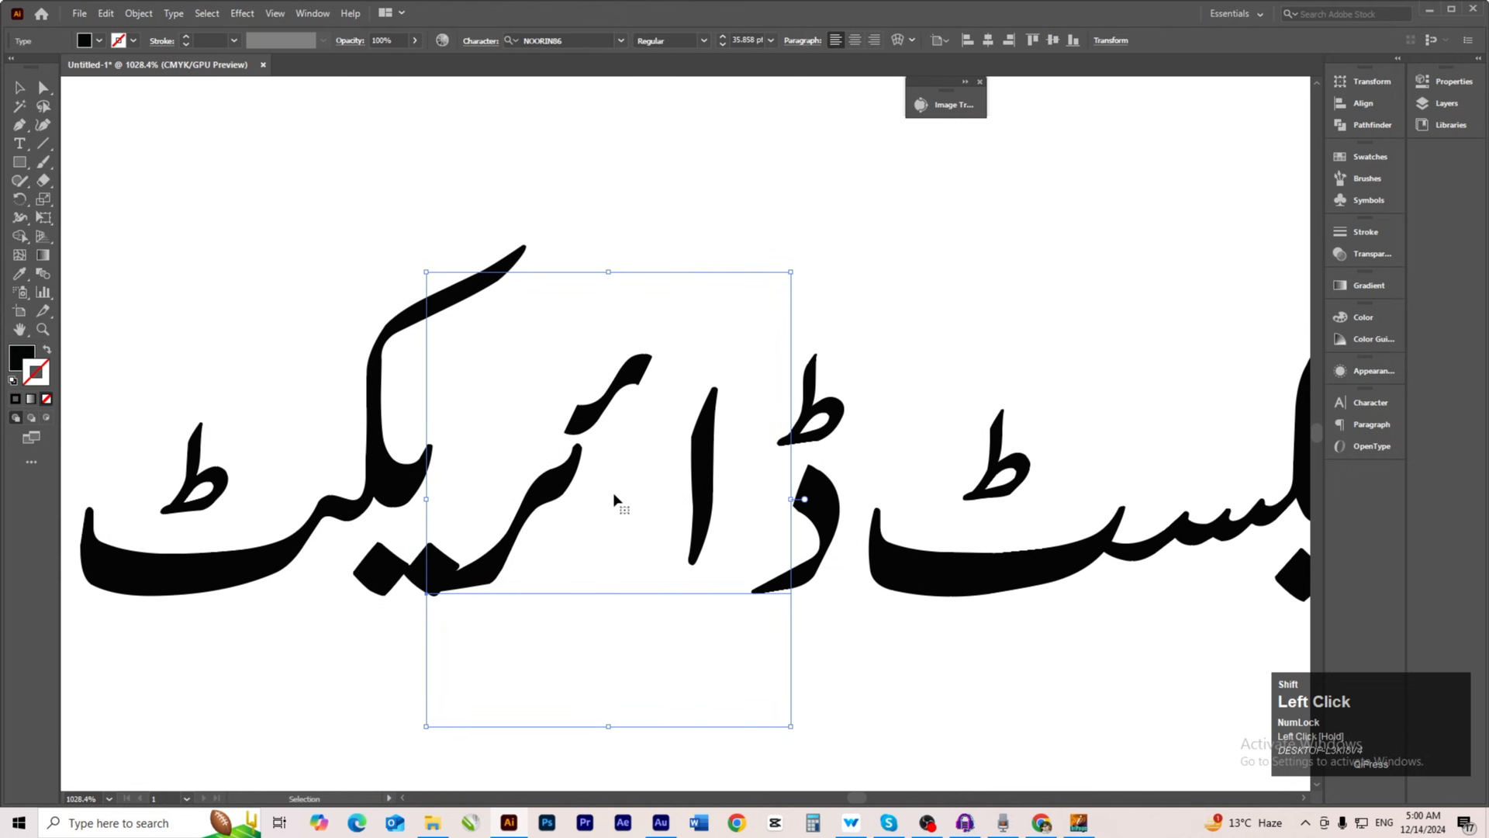
{"action": "key", "text": "ctrl+z"}
Step: Try to pick and move only the alef within the unexpanded piece ڈائر, undo the attempt and deselect the text
{"action": "left_click", "coordinate": [715, 436], "text": "shift"}
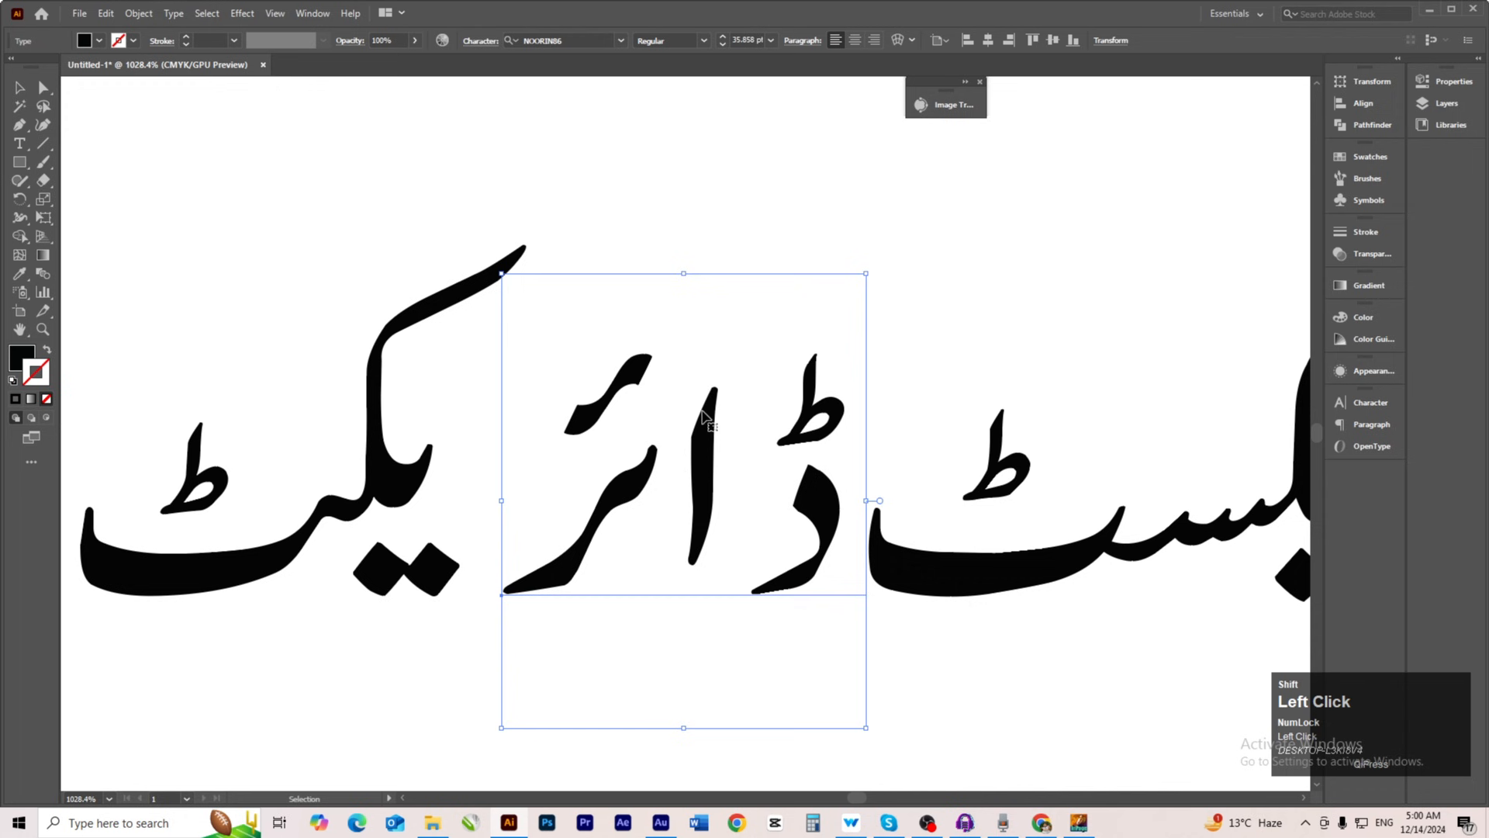
{"action": "mouse_move", "coordinate": [704, 418]}
{"action": "left_mouse_down"}
{"action": "mouse_move", "coordinate": [752, 394]}
{"action": "mouse_move", "coordinate": [722, 423]}
{"action": "mouse_move", "coordinate": [754, 404]}
{"action": "mouse_move", "coordinate": [721, 399]}
{"action": "mouse_move", "coordinate": [718, 443]}
{"action": "left_mouse_up"}
{"action": "key", "text": "ctrl+z"}
{"action": "key", "text": "ctrl+z"}
{"action": "key", "text": "ctrl+z"}
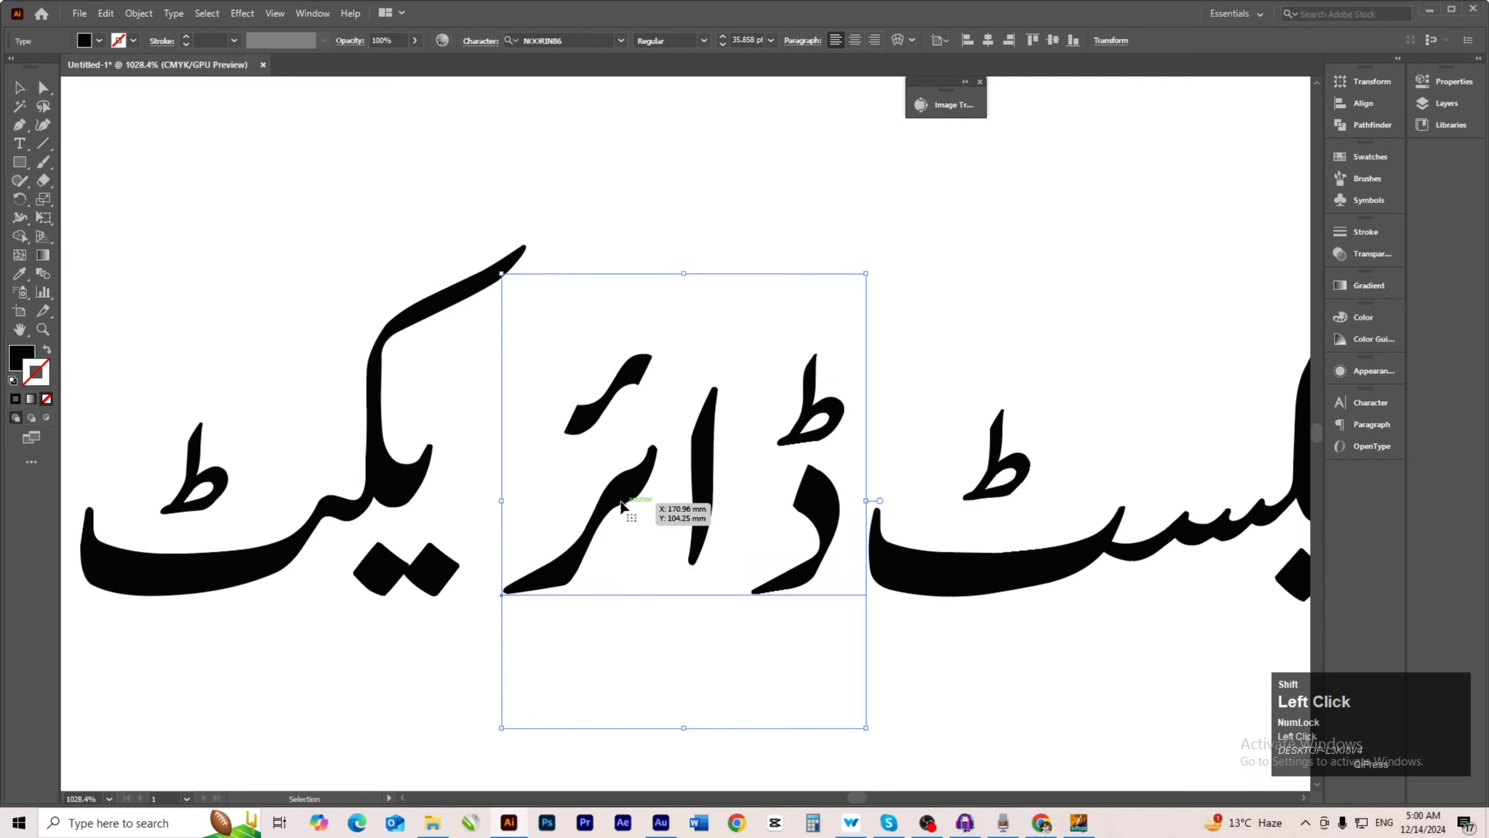
{"action": "left_click", "coordinate": [774, 262]}
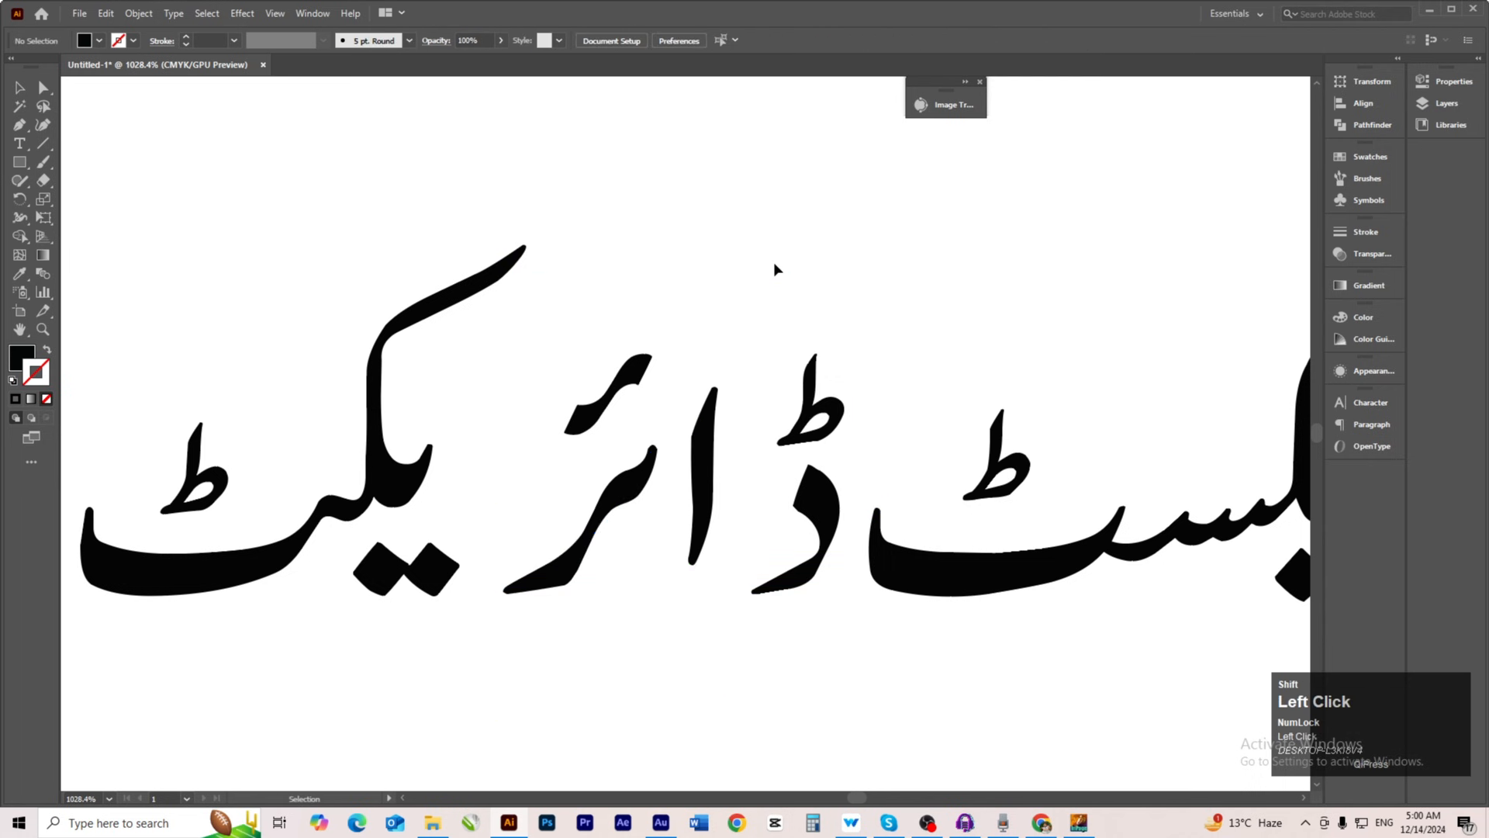
{"action": "scroll", "coordinate": [774, 262], "scroll_direction": "down", "scroll_amount": 4}
{"action": "left_click_drag", "start_coordinate": [668, 482], "coordinate": [650, 541]}
{"action": "left_click_drag", "start_coordinate": [717, 555], "coordinate": [720, 504]}
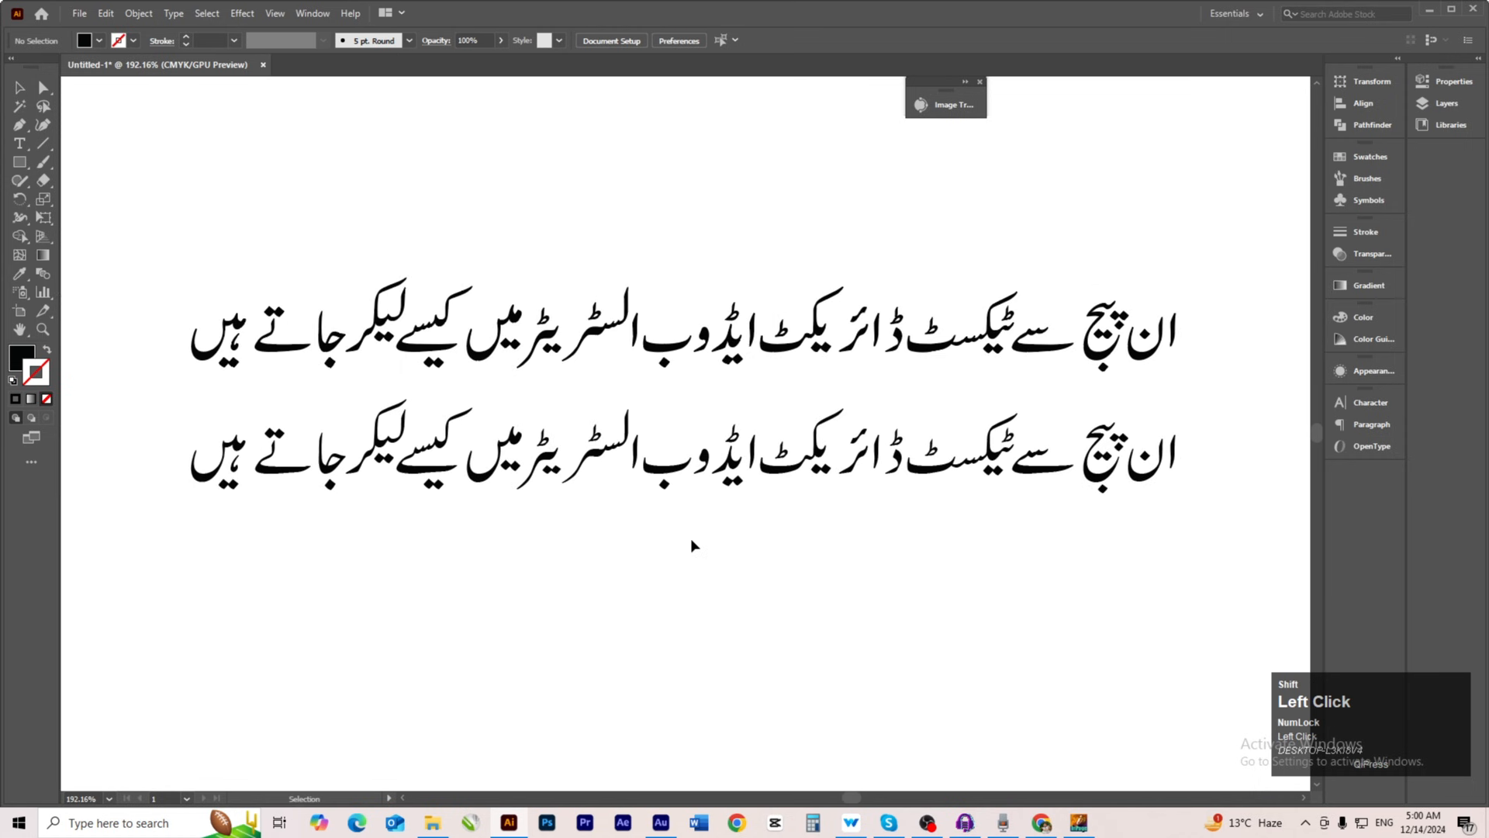